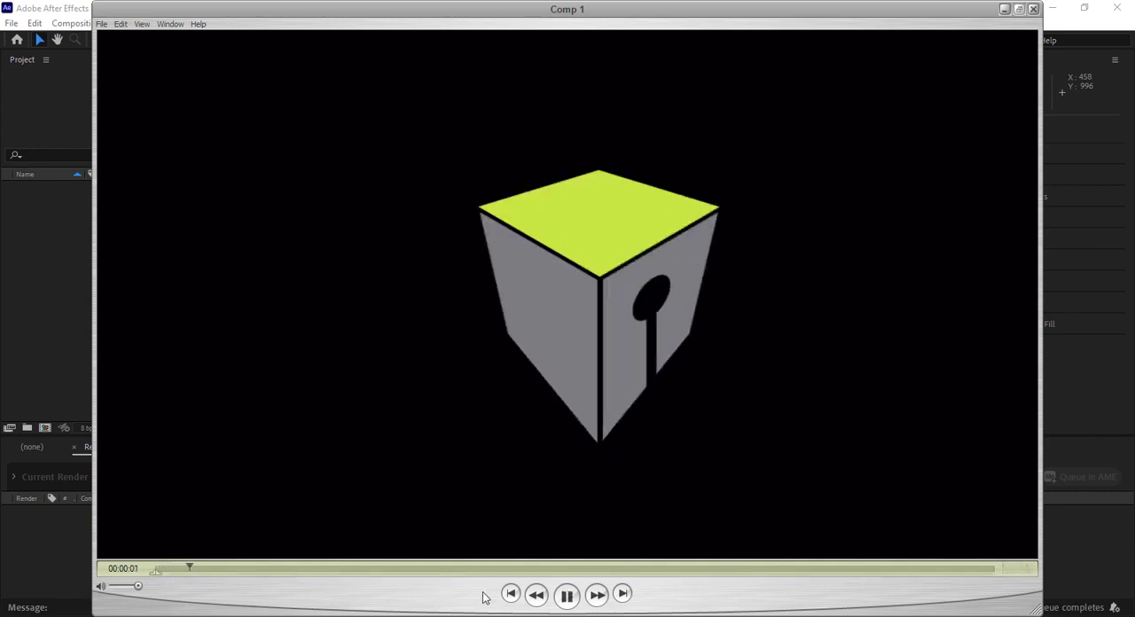
Close the video preview and create a composition named "test anim 00" with a duration of 3 seconds
click(1034, 9)
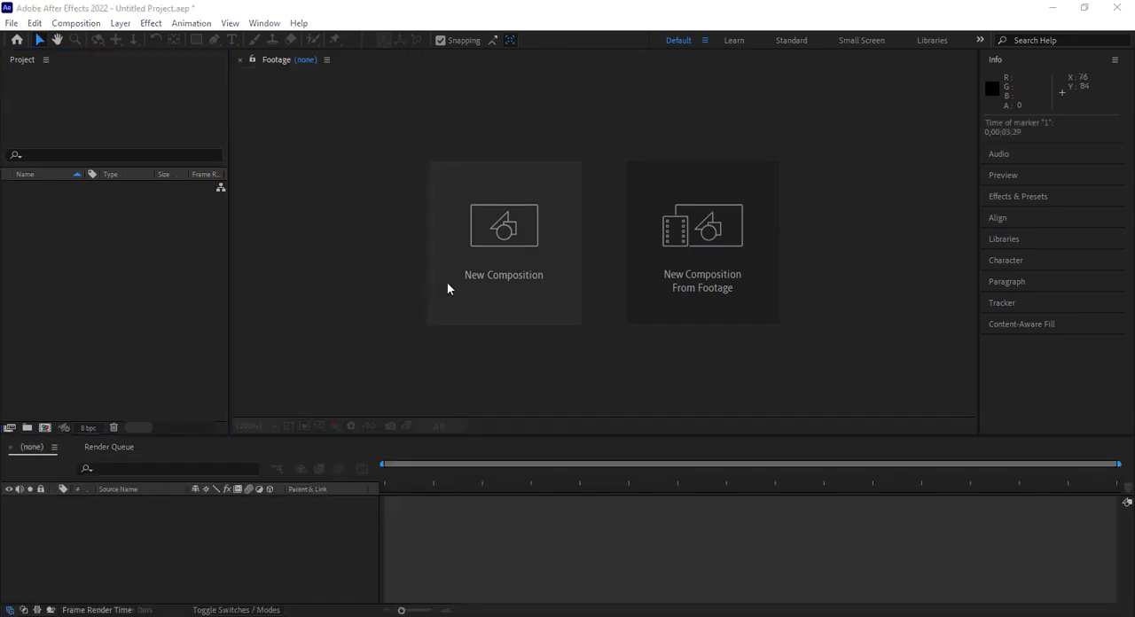
click(490, 235)
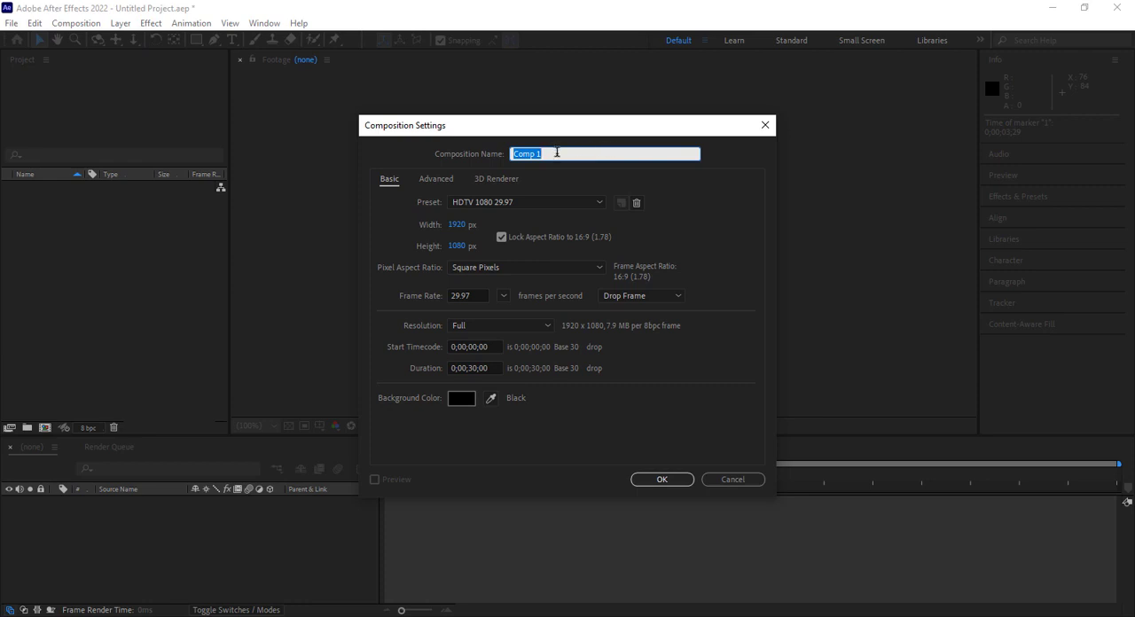
text(test anim 00)
click(476, 369)
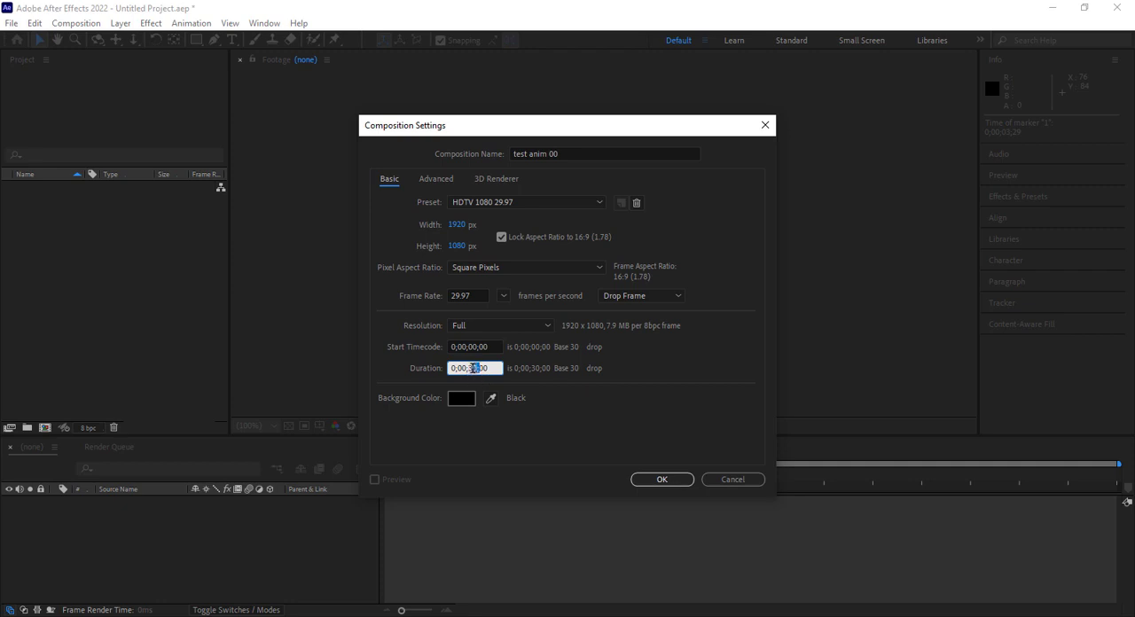
text(300)
click(662, 479)
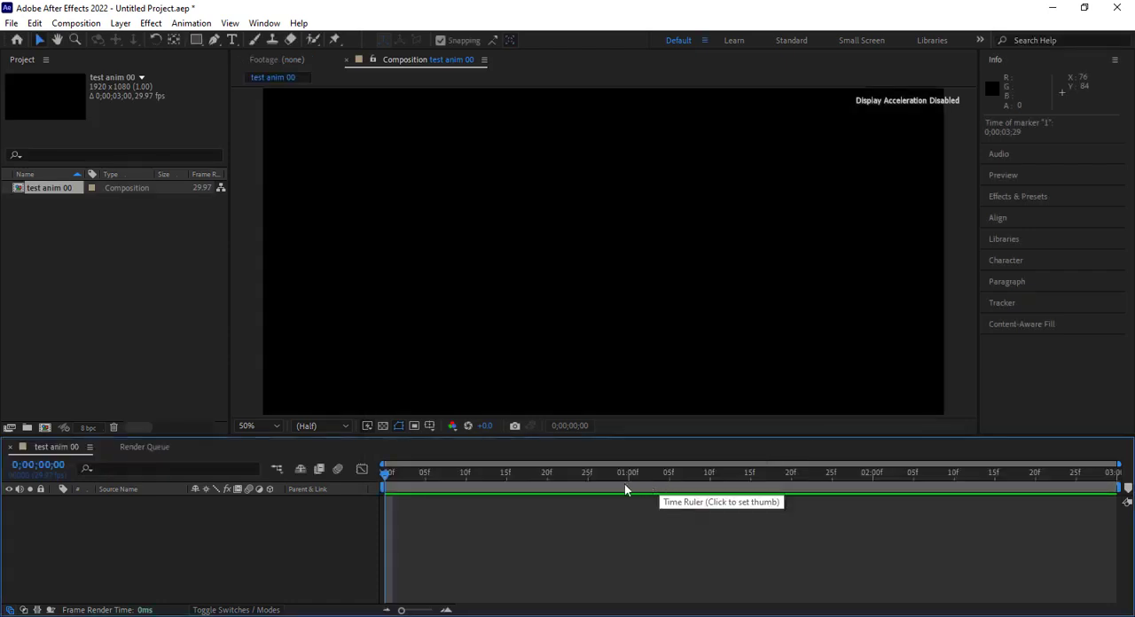
Step the playhead through the timeline's second marks and park it at 0;00;01;00
click(628, 474)
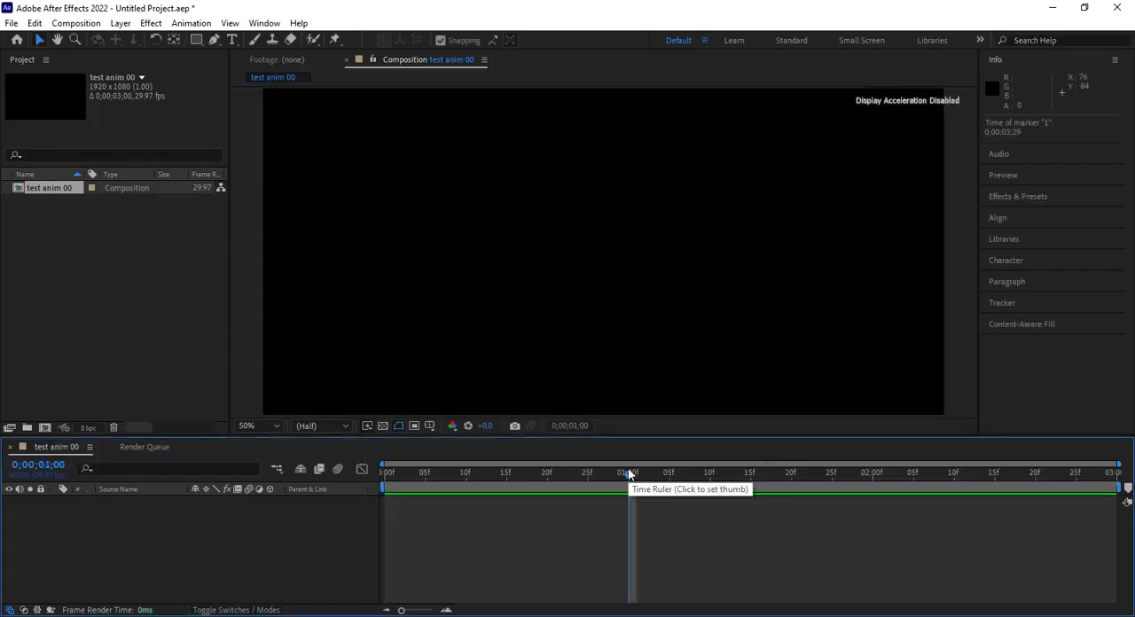
click(875, 474)
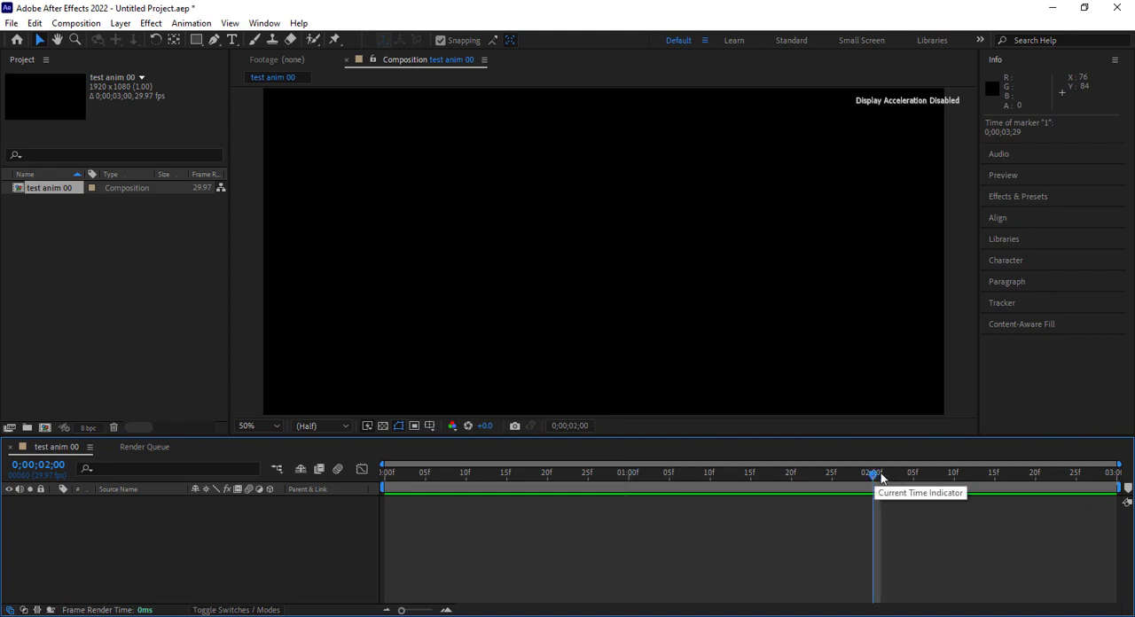
click(1110, 480)
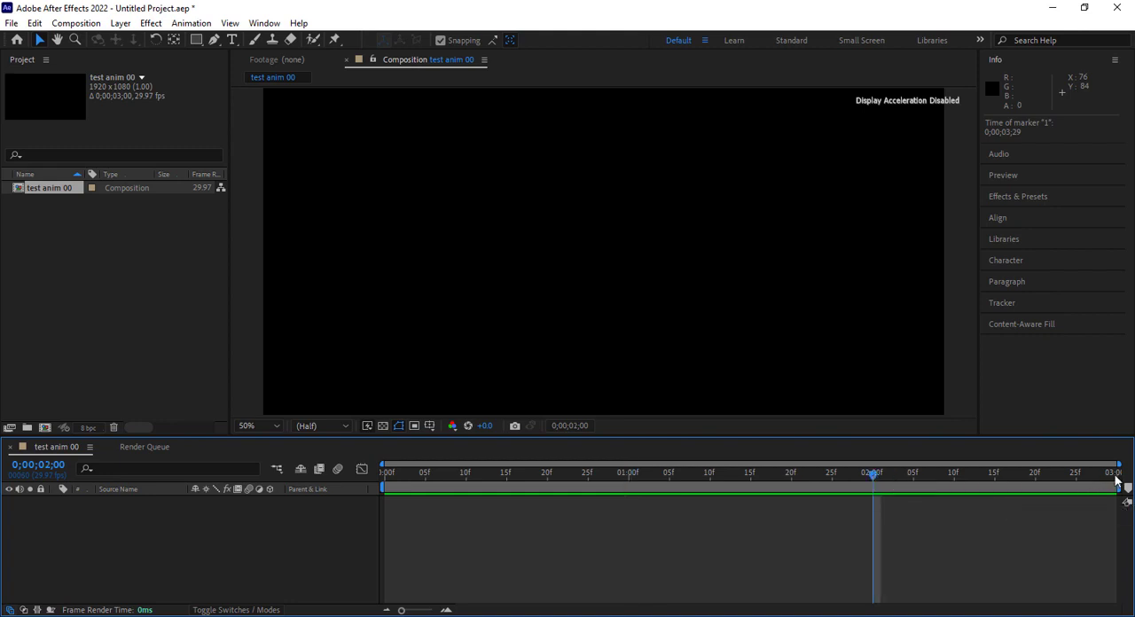
click(632, 479)
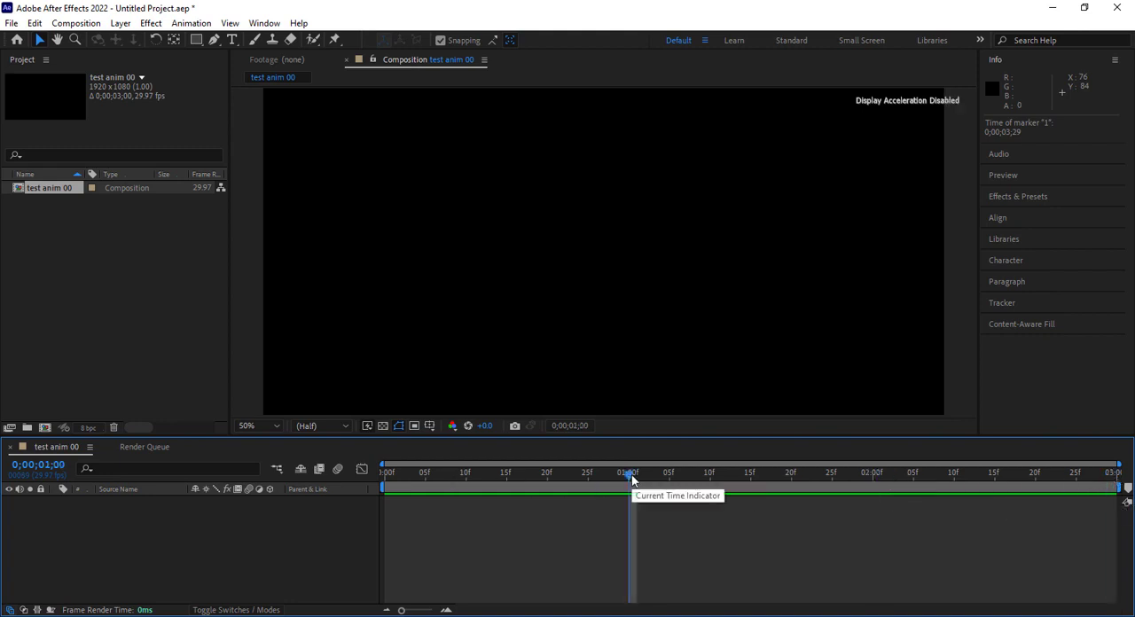
Import the image "logo puxxus cube.png" and place it near the centre of the composition
double_click(111, 281)
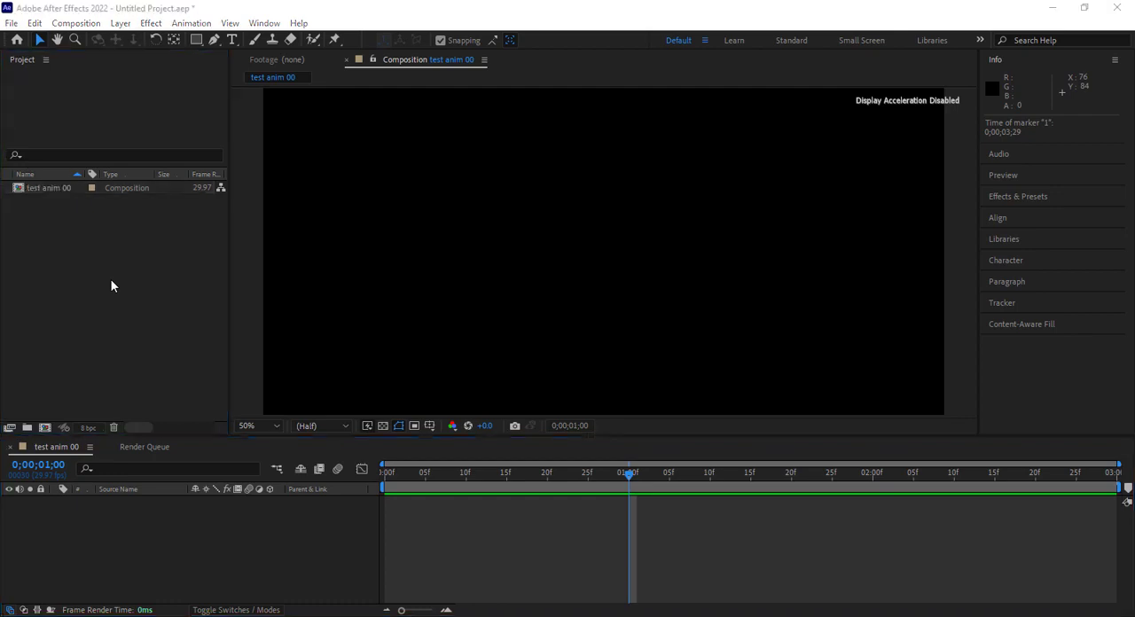
scroll(376, 209, down, 3)
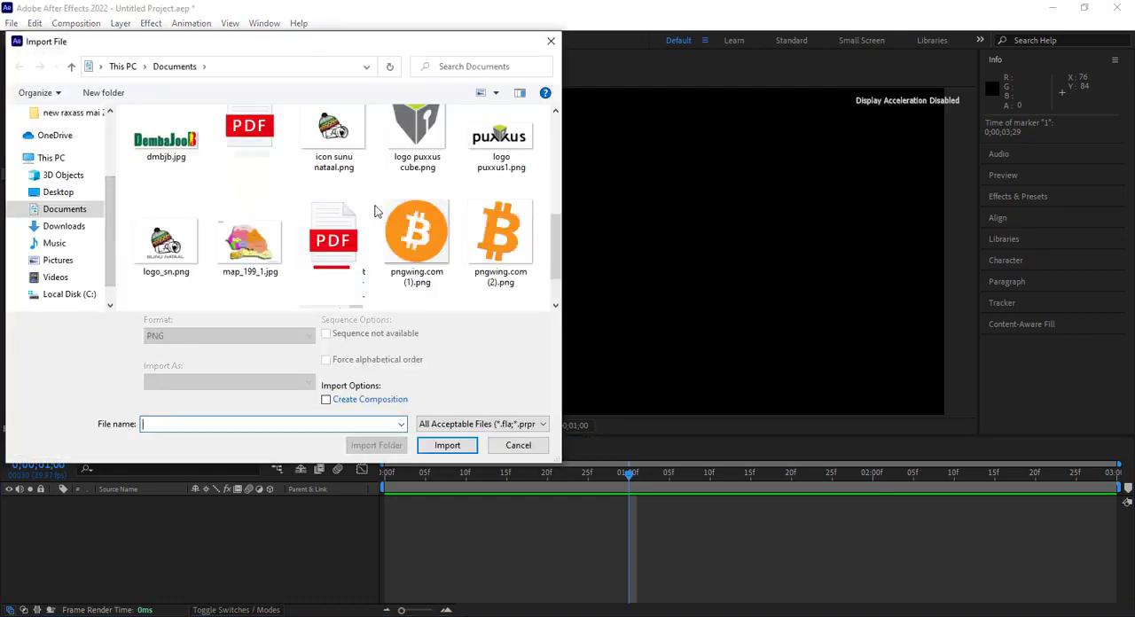
double_click(432, 133)
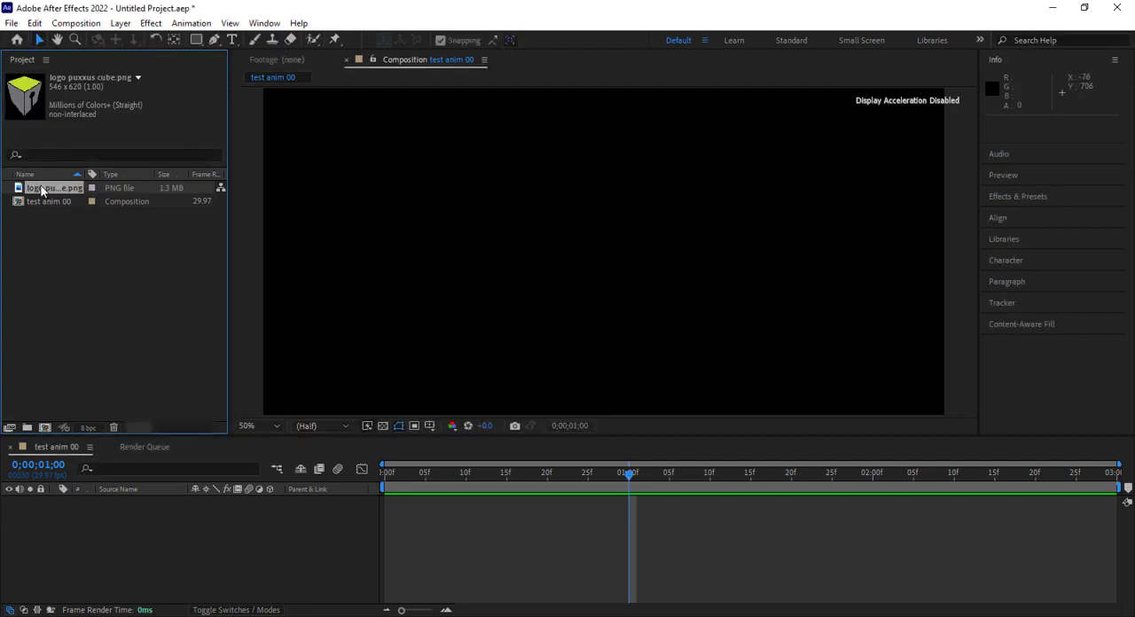
drag(42, 191, 608, 262)
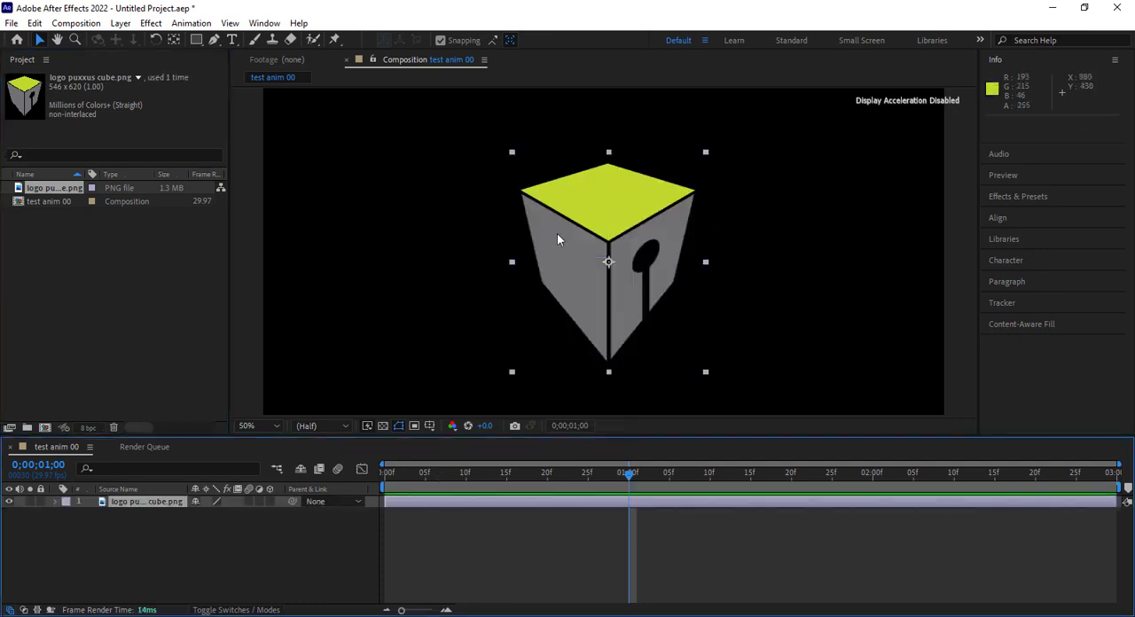
click(609, 263)
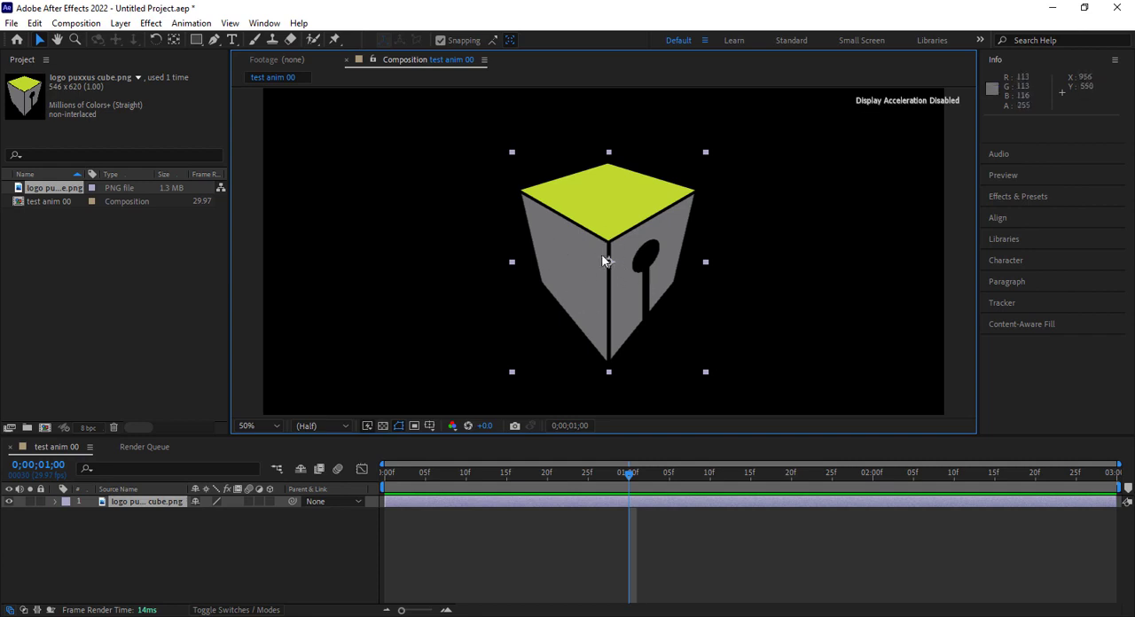
drag(609, 264, 611, 268)
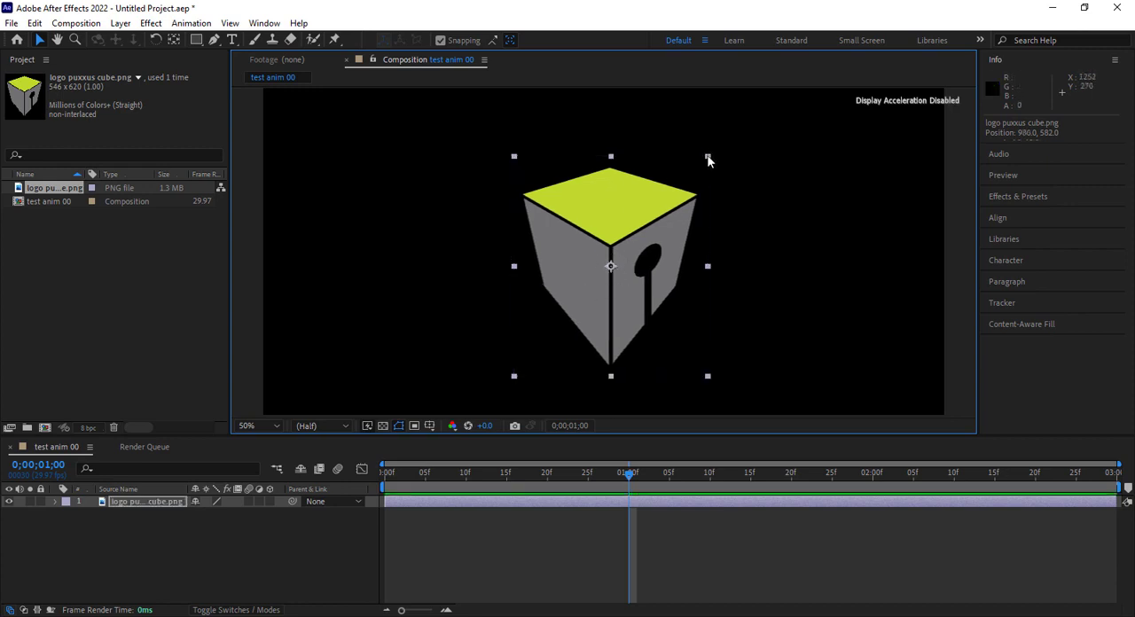
Try stretching the cube logo from its upper corner to about 118% by 99%
mouse_move(708, 160)
mouse_down()
mouse_move(669, 178)
mouse_move(665, 242)
mouse_move(653, 182)
mouse_move(639, 176)
mouse_move(793, 284)
mouse_move(719, 147)
mouse_move(684, 258)
mouse_move(725, 158)
mouse_up()
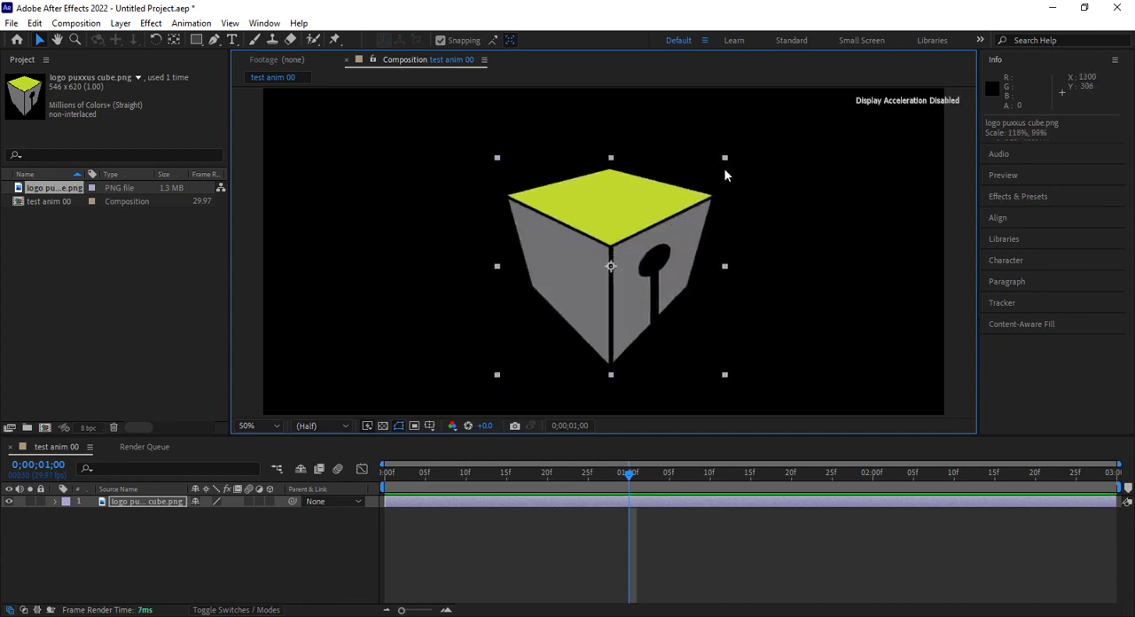
key(ctrl+z)
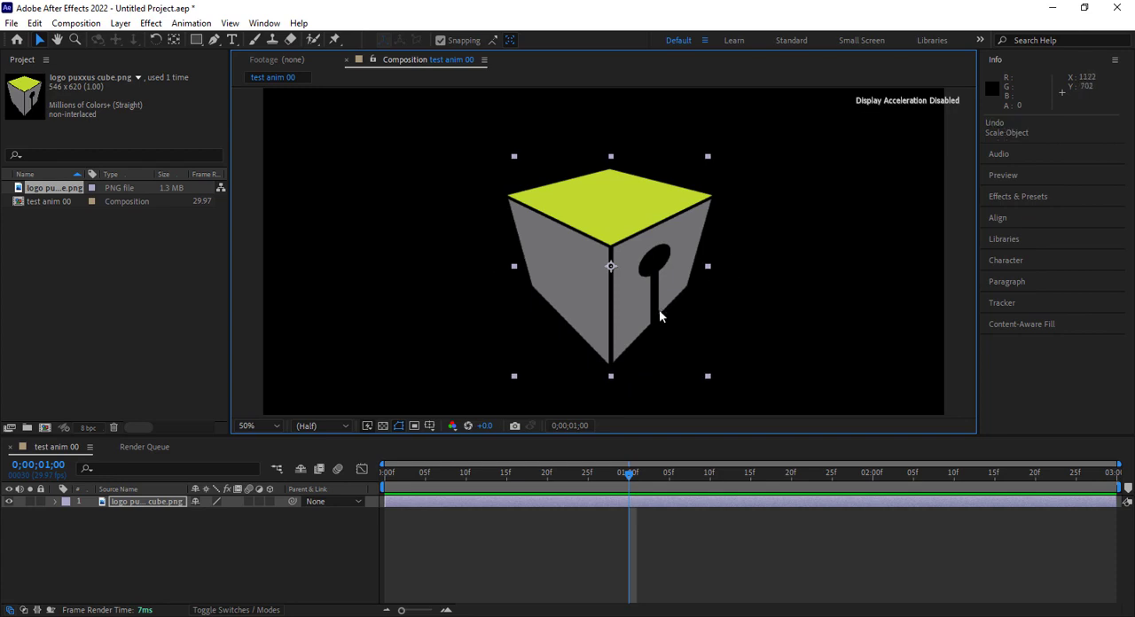
Move the cube logo's anchor point to the bottom centre of its bounding box, and return to the Selection tool
click(174, 40)
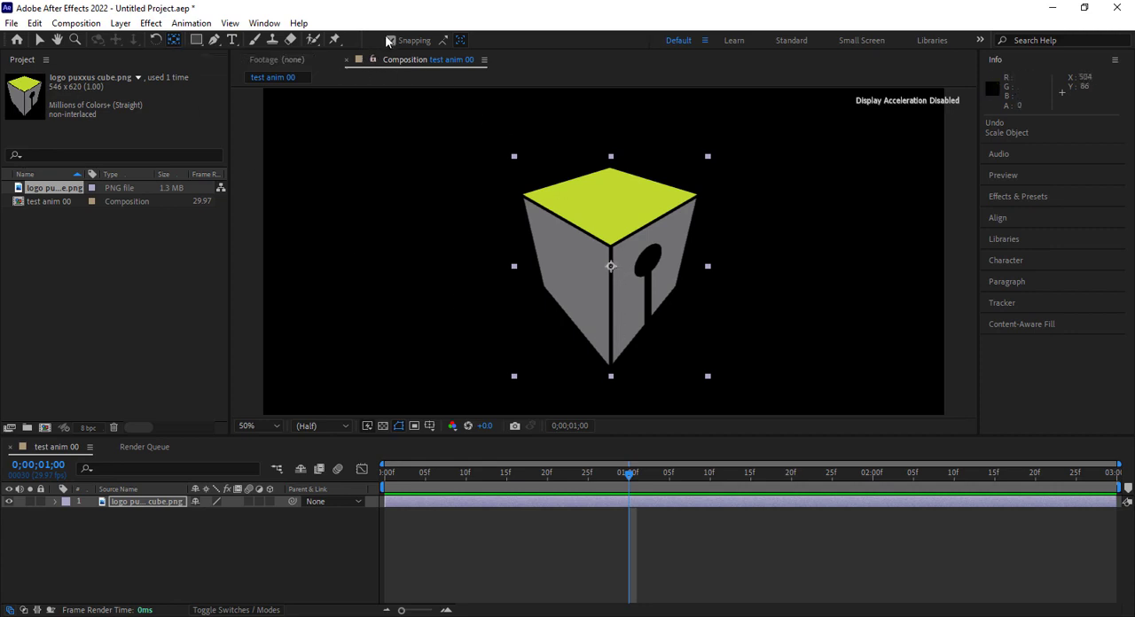
click(611, 266)
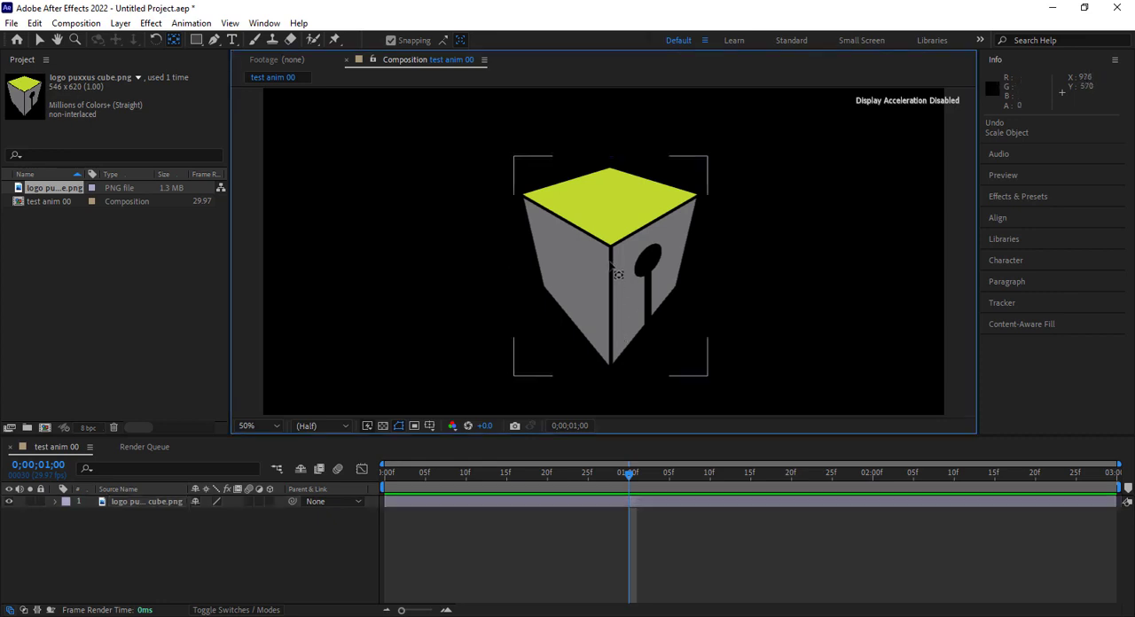
click(610, 266)
drag(610, 266, 611, 375)
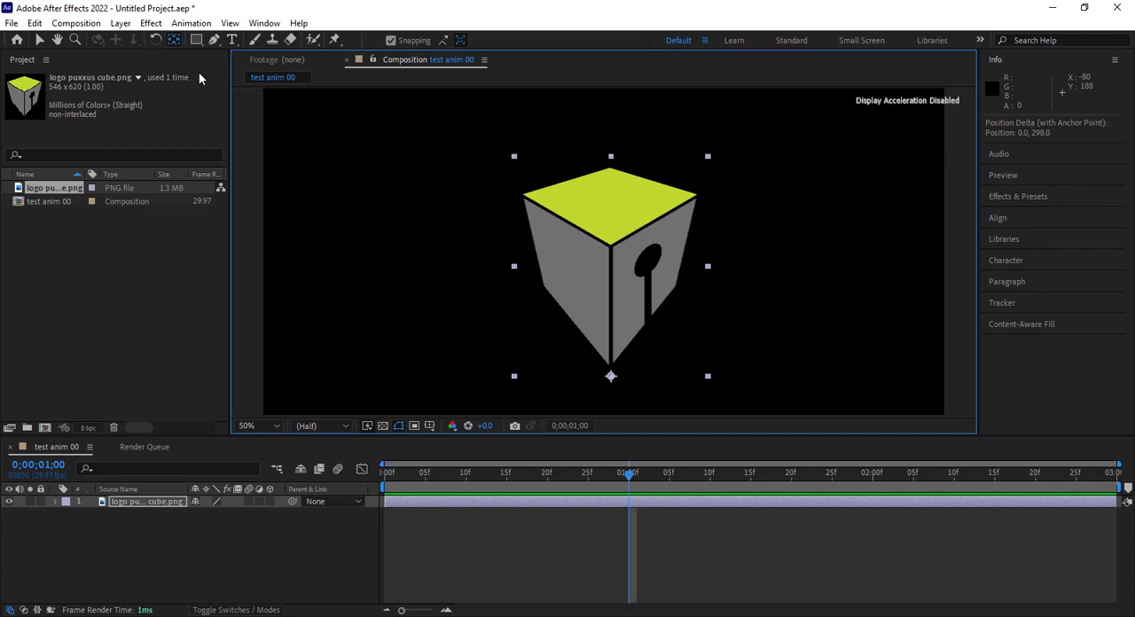
click(39, 40)
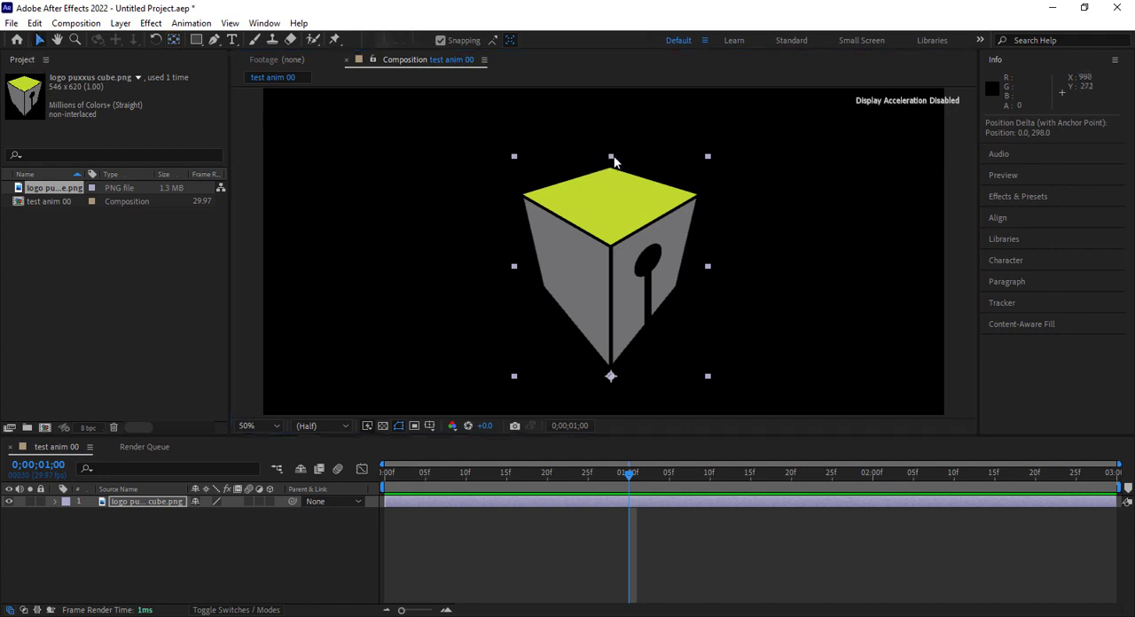
Try squashing the cube logo toward its bottom anchor to about 74% height and 95% width
drag(611, 157, 717, 220)
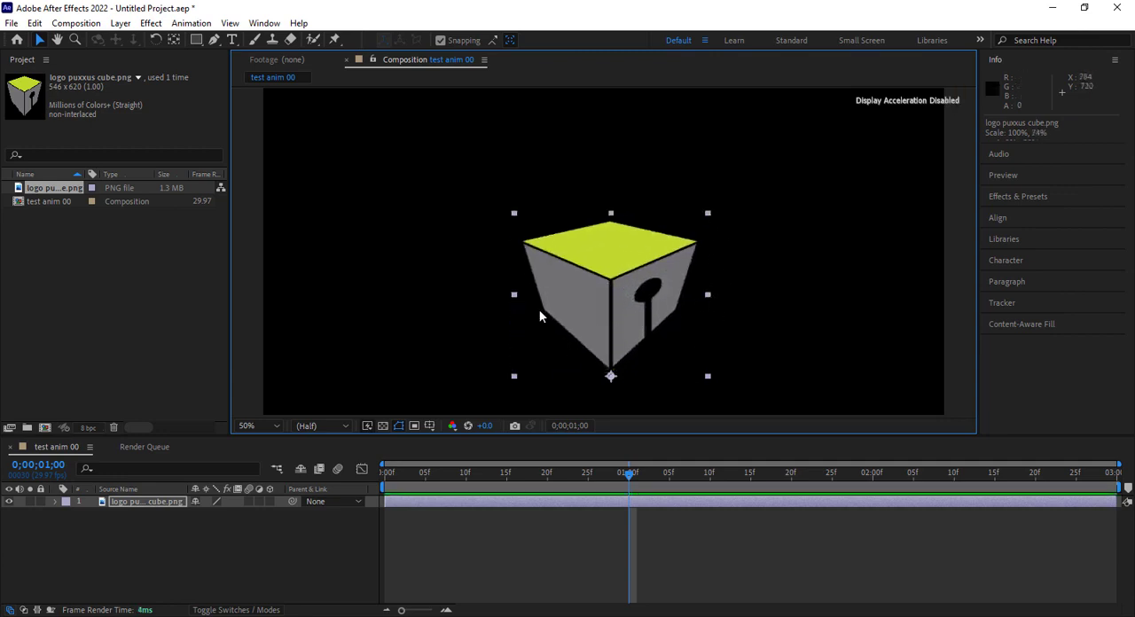
drag(515, 294, 521, 353)
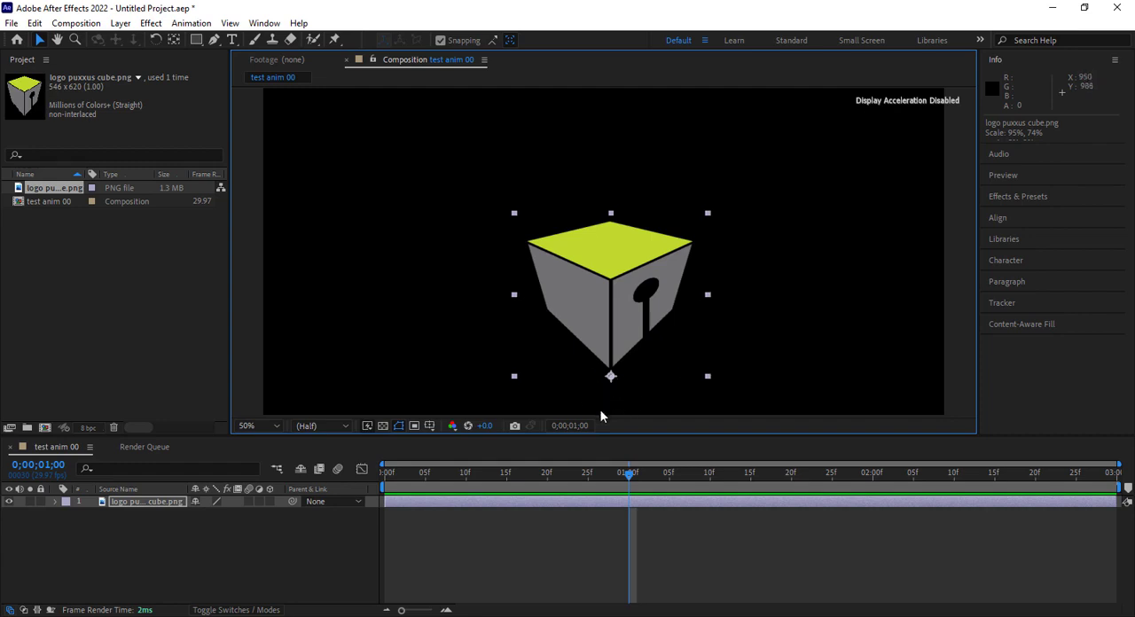
key(ctrl+z)
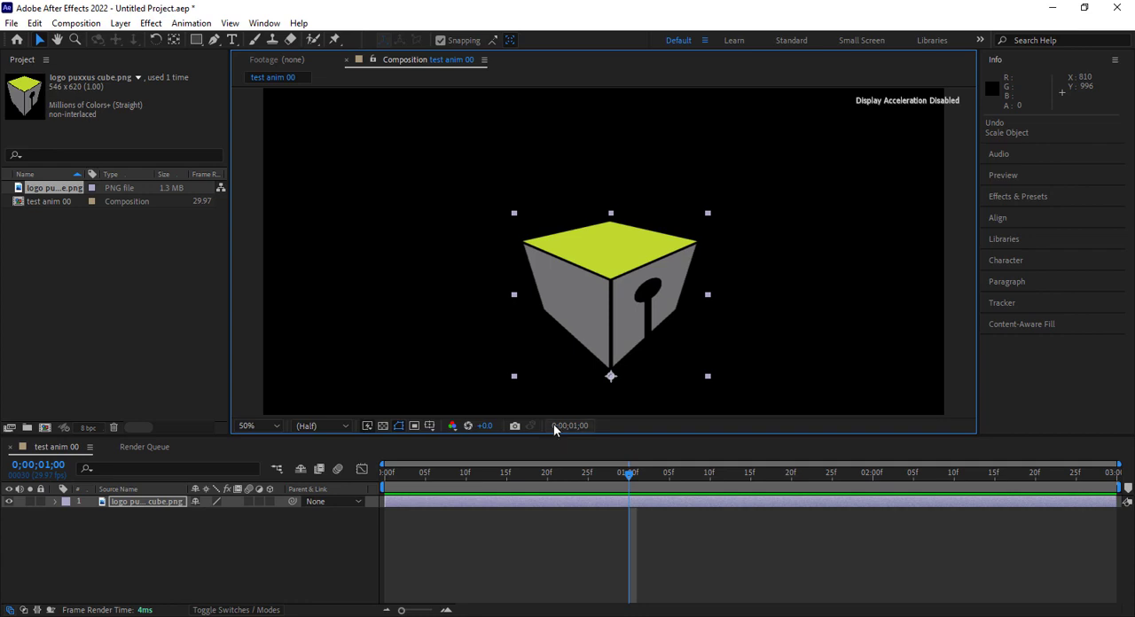
key(ctrl+z)
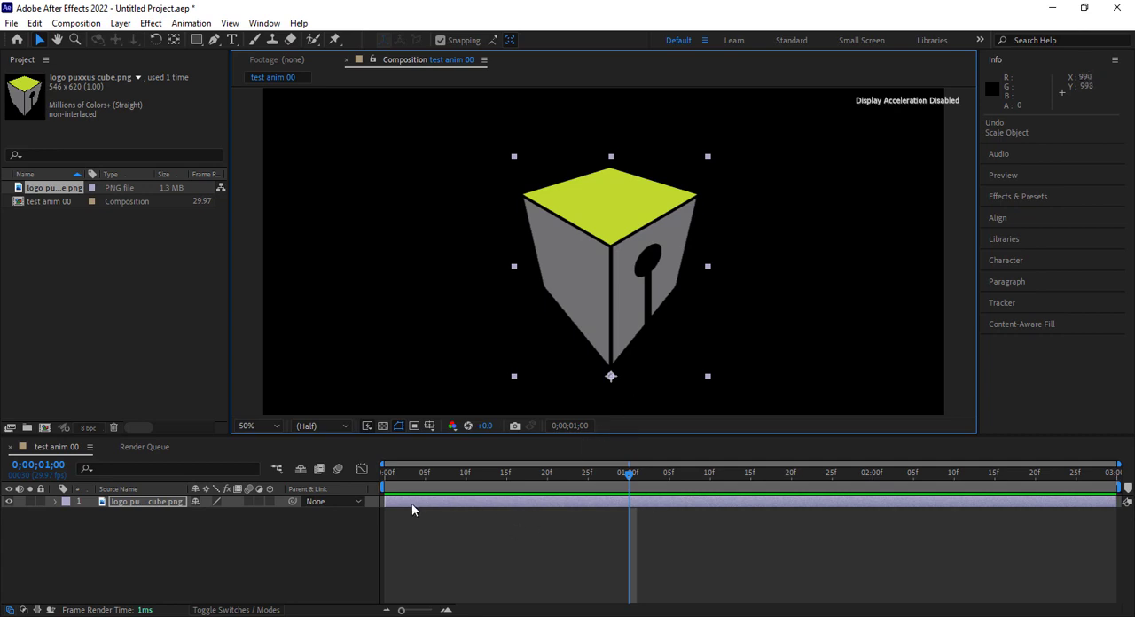
Reveal the Transform properties of the cube logo layer
click(54, 501)
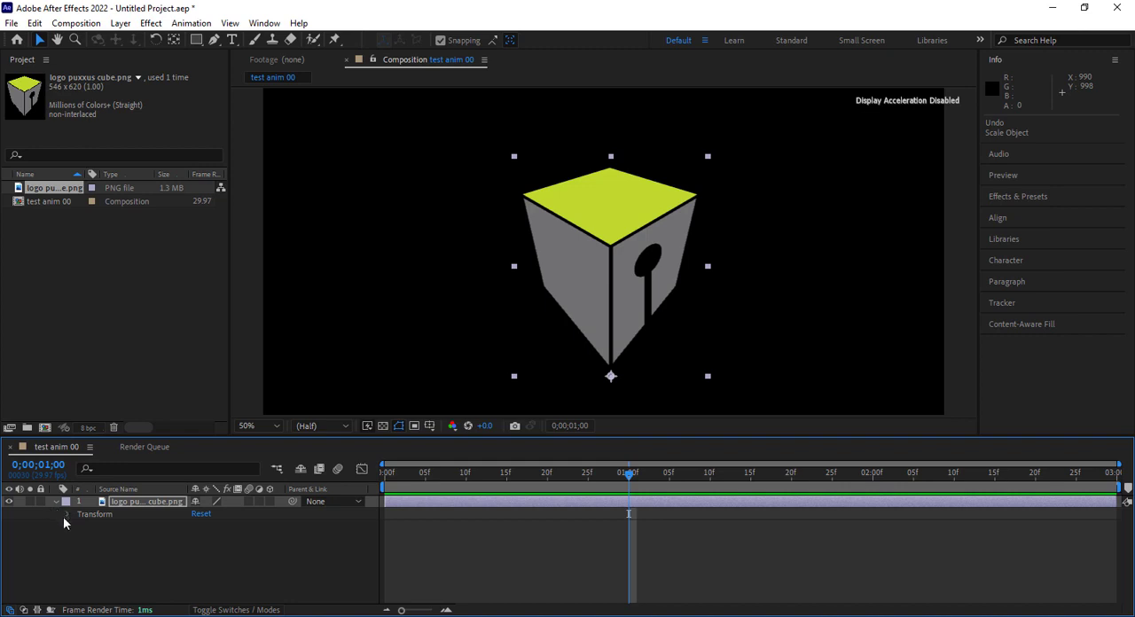
click(67, 515)
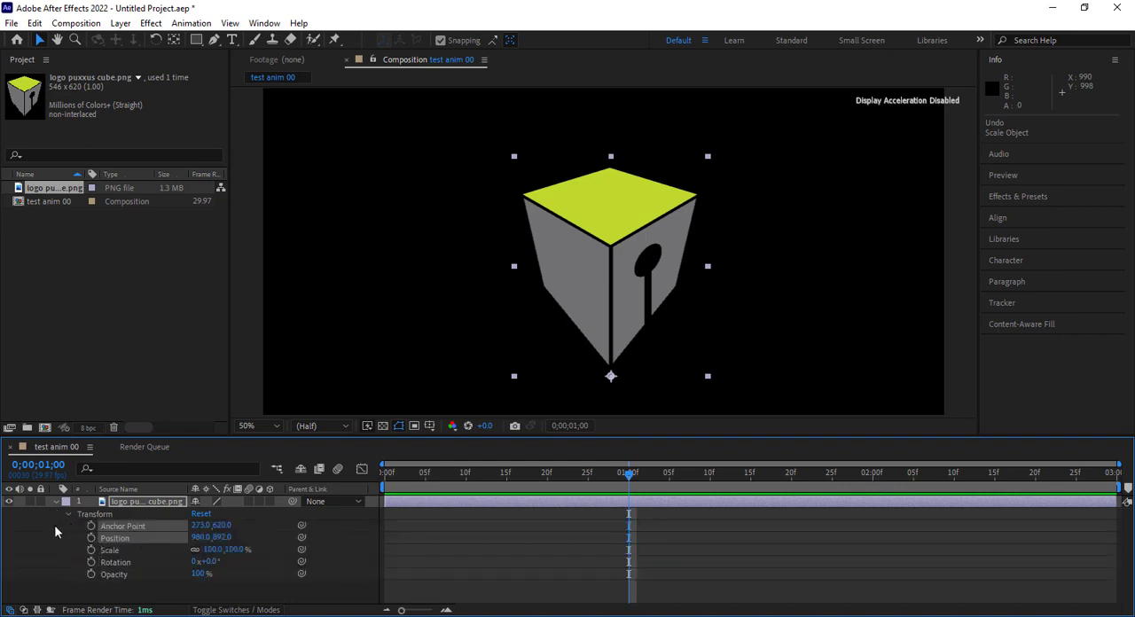
click(144, 504)
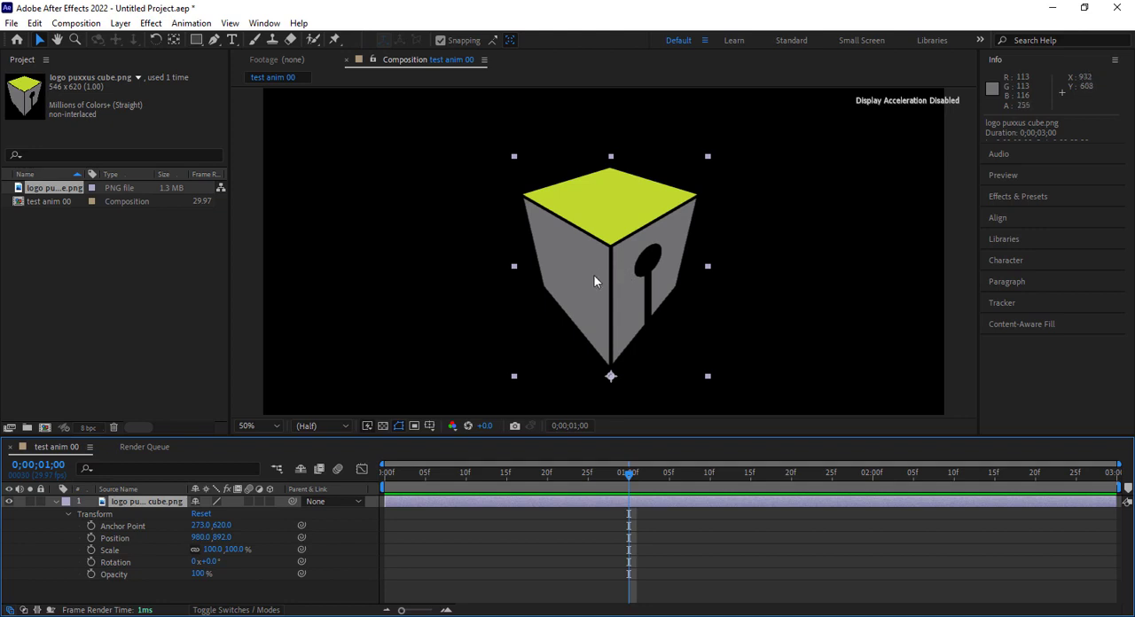
Try moving the cube logo to about 1070, 916 and switching its layer's visibility on and off
drag(595, 281, 623, 311)
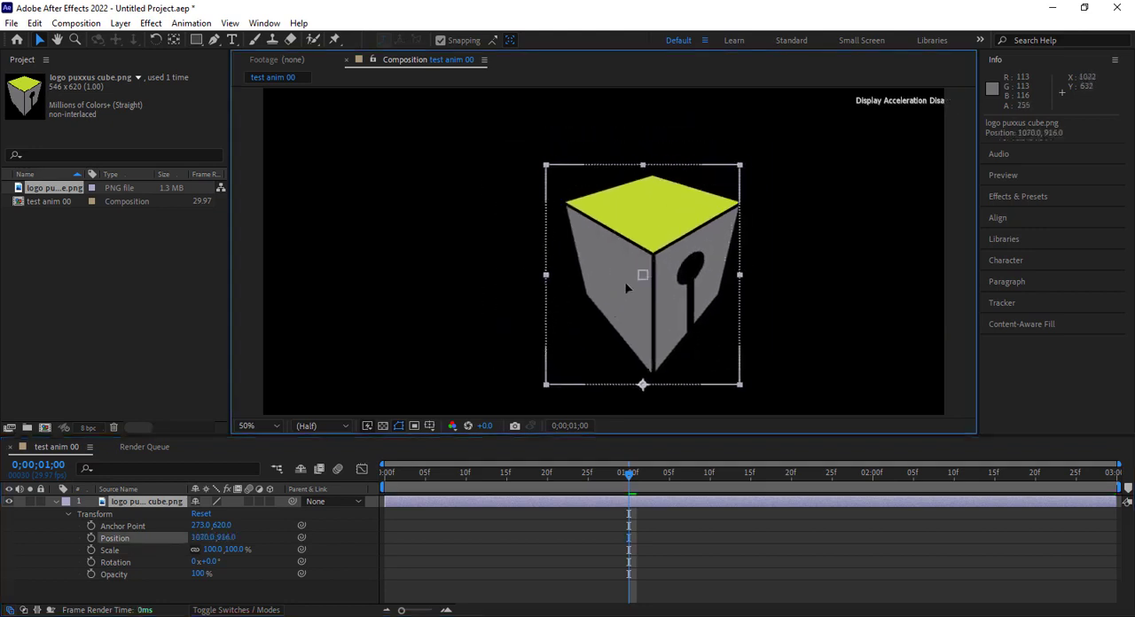
click(10, 502)
click(10, 502)
click(10, 502)
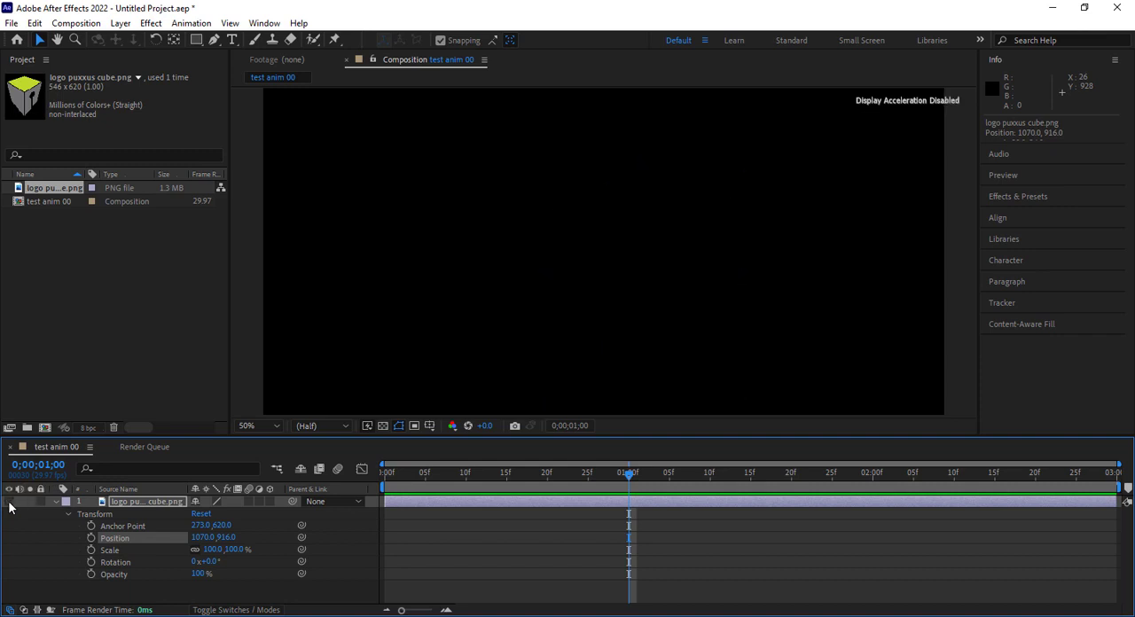
click(10, 502)
key(ctrl+z)
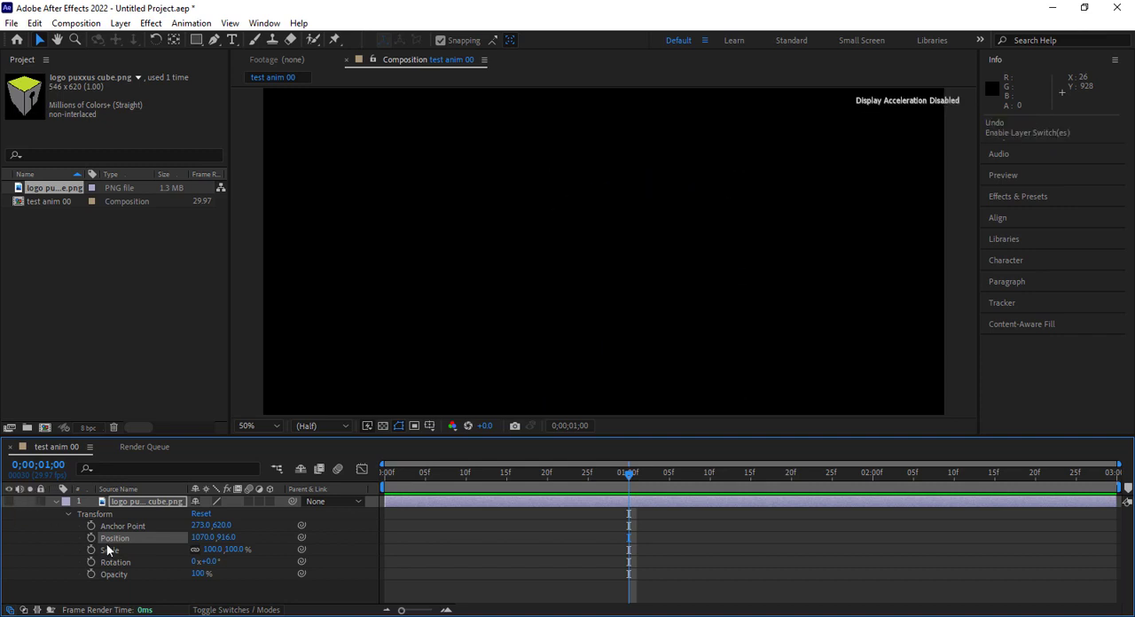
key(ctrl+z)
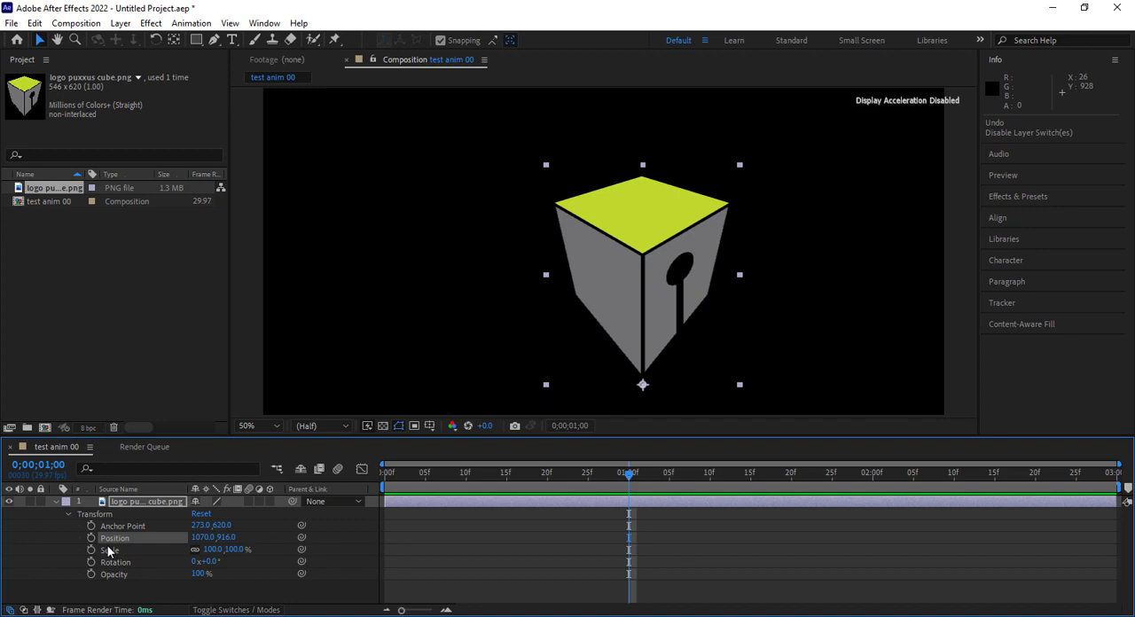
key(ctrl+z)
key(ctrl+z)
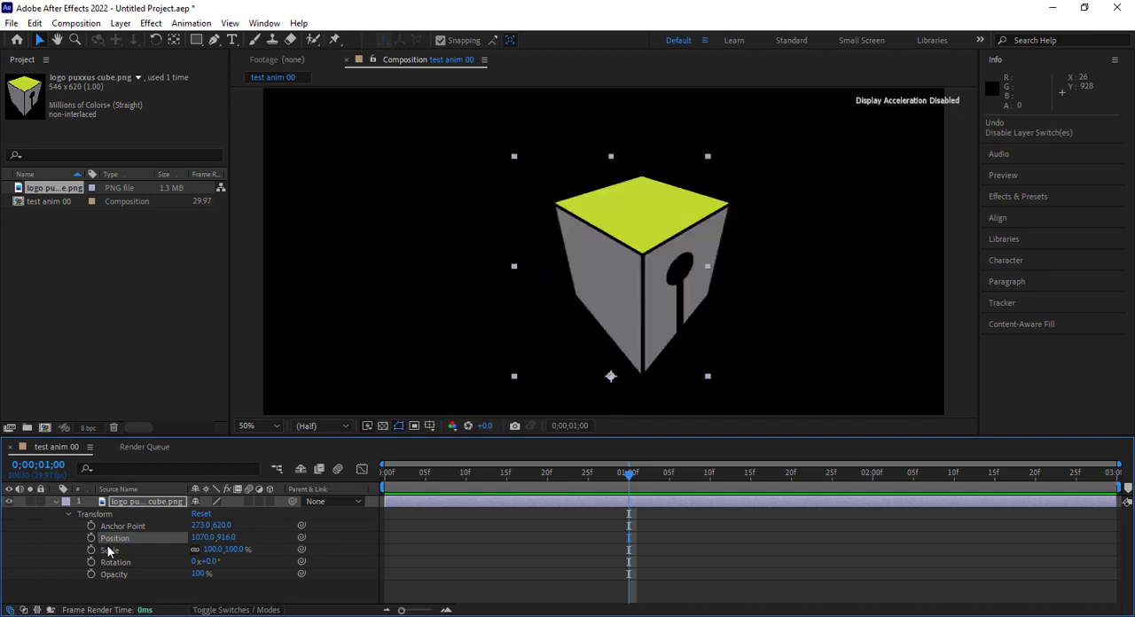
key(ctrl+z)
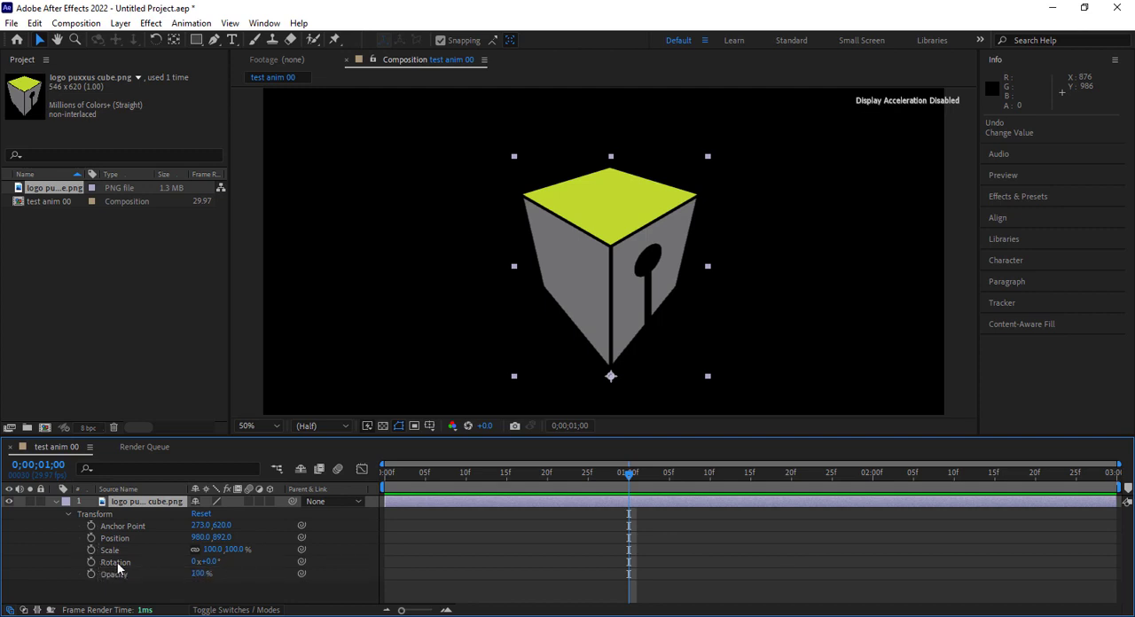
Set a Scale keyframe of 100% on the cube logo layer at 0;00;01;00
click(91, 550)
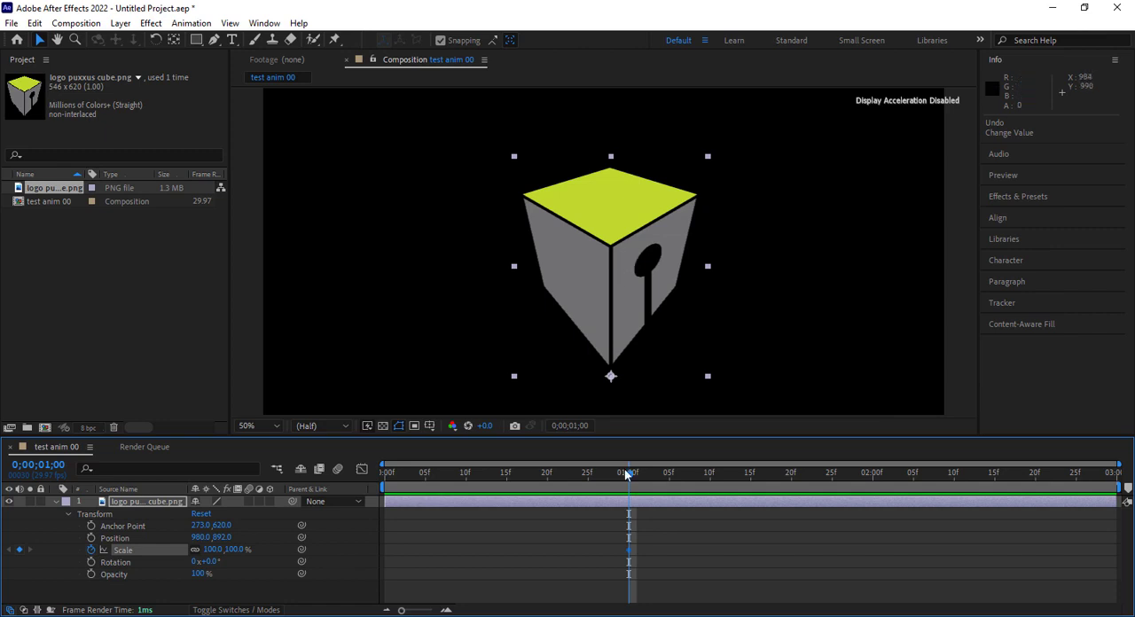
Shrink the cube logo toward its bottom anchor point at 0;00;00;00 to a Scale of about 2.6% by 1.9%
drag(443, 479, 380, 475)
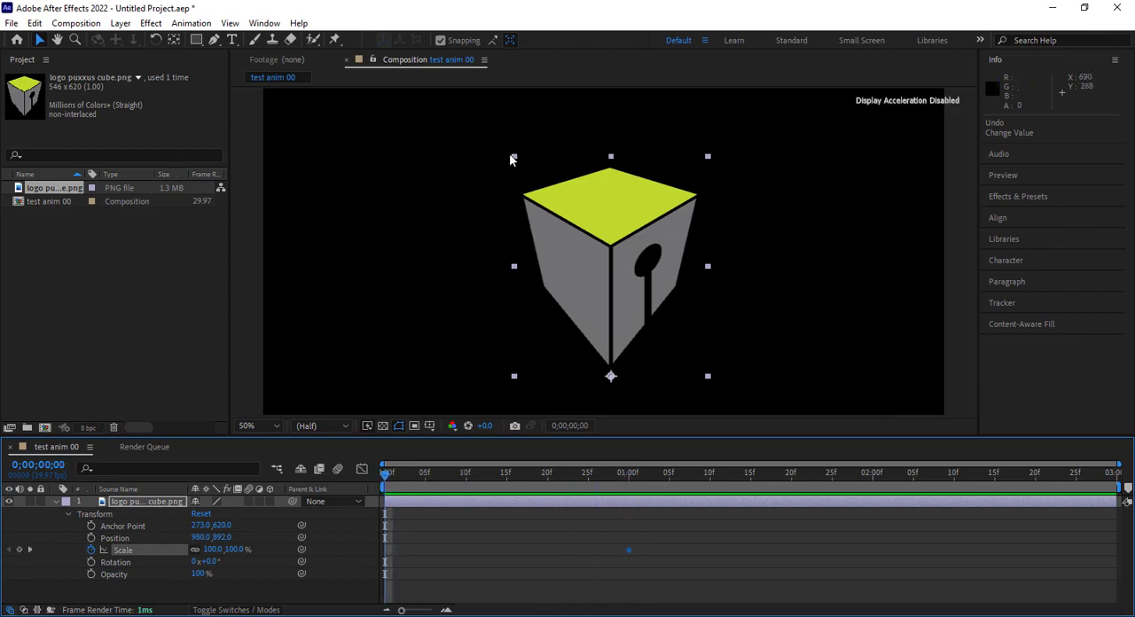
drag(514, 159, 611, 377)
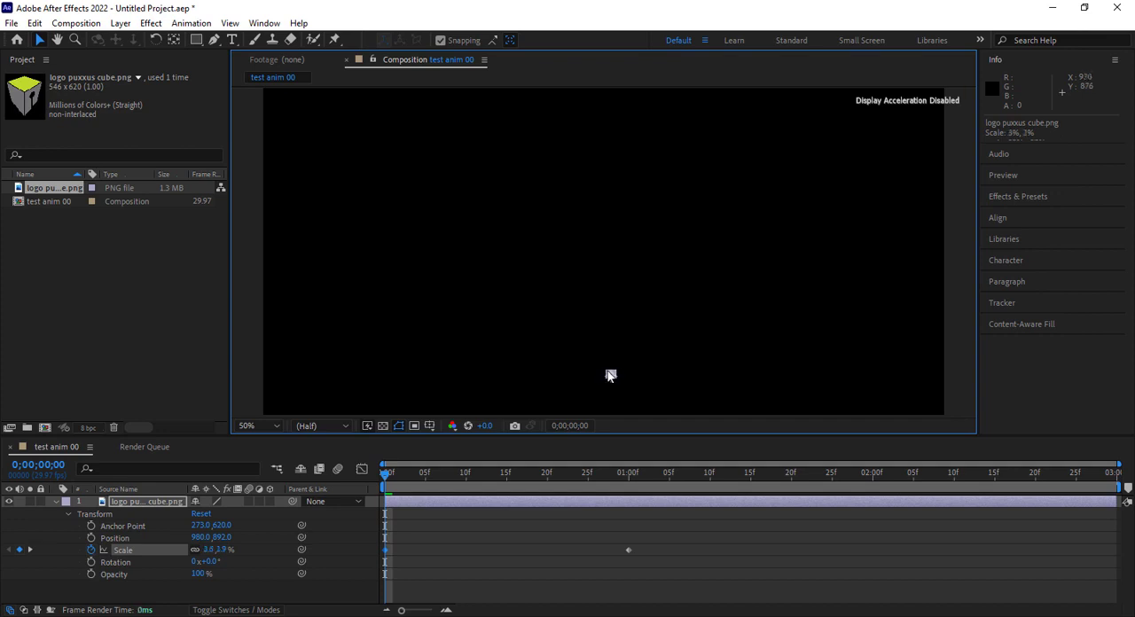
Shrink the cube logo further at 0;00;00;00 to a Scale of about 0.9% by 1.1%
scroll(615, 392, up, 8)
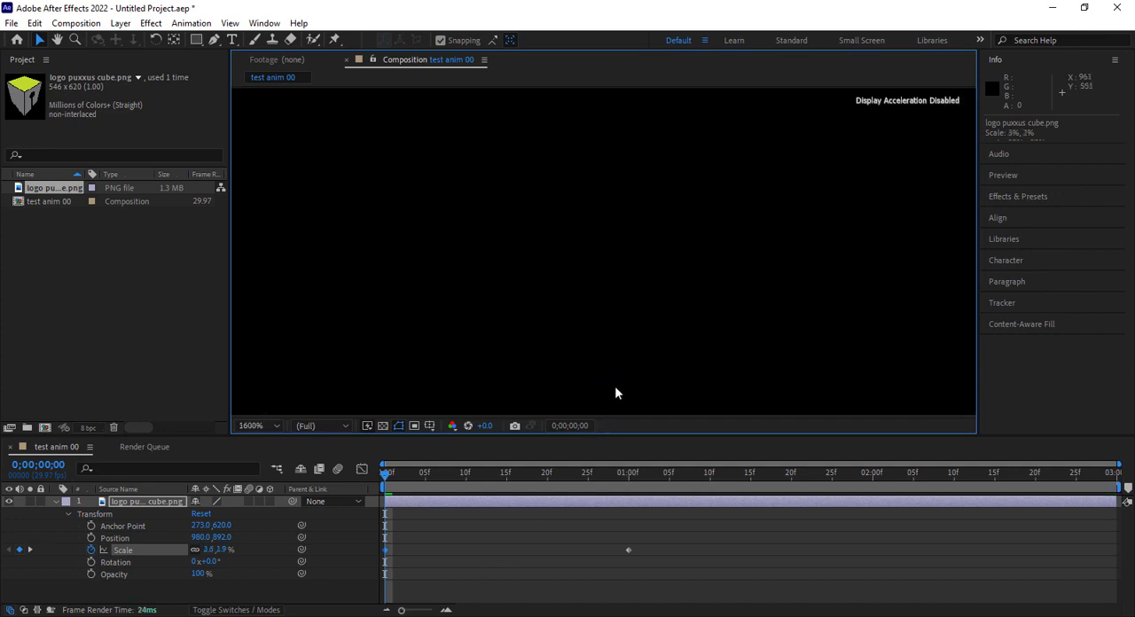
key(h)
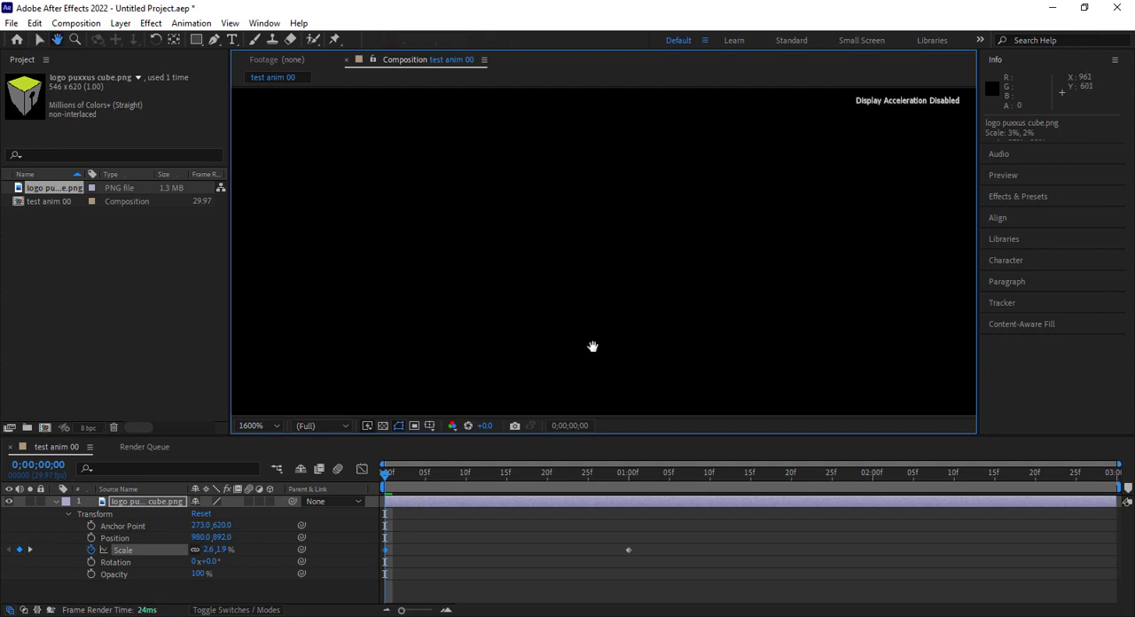
drag(593, 347, 595, 193)
drag(608, 306, 623, 168)
drag(613, 286, 611, 140)
drag(593, 317, 616, 193)
scroll(618, 295, down, 4)
key(space)
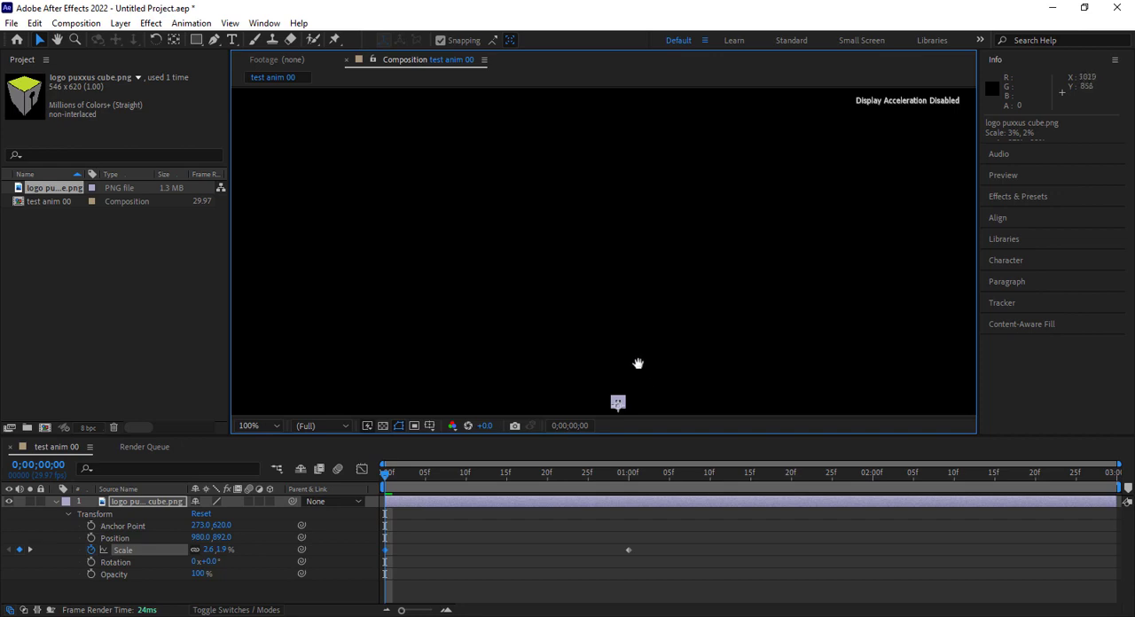
drag(637, 364, 644, 169)
key(period)
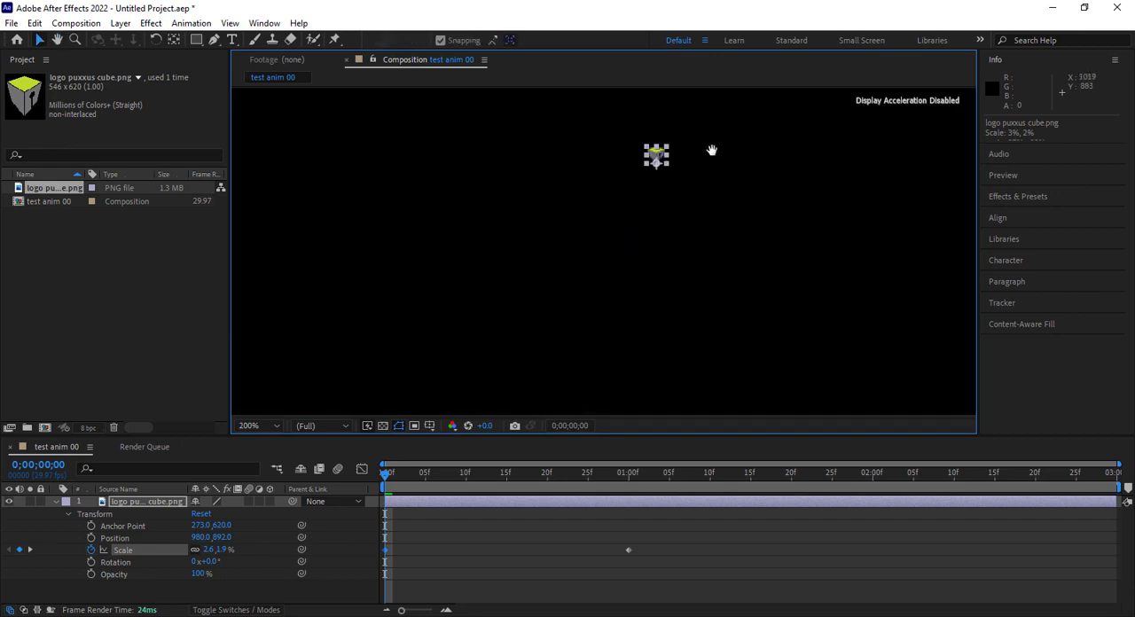
drag(711, 150, 701, 236)
key(period)
key(period)
key(period)
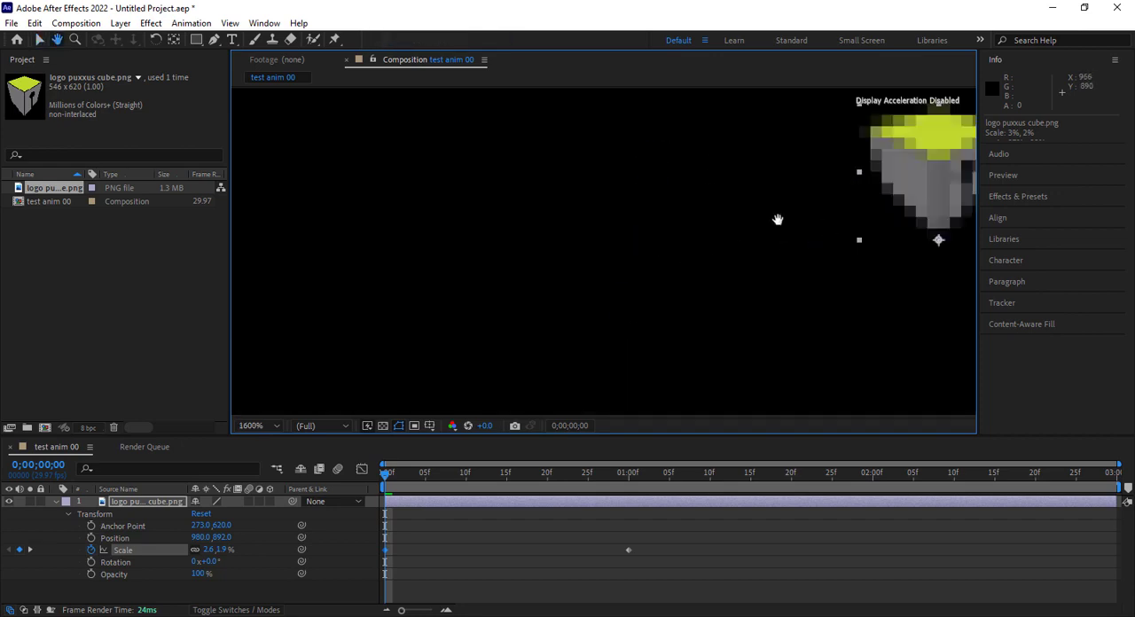
drag(778, 219, 373, 295)
key(v)
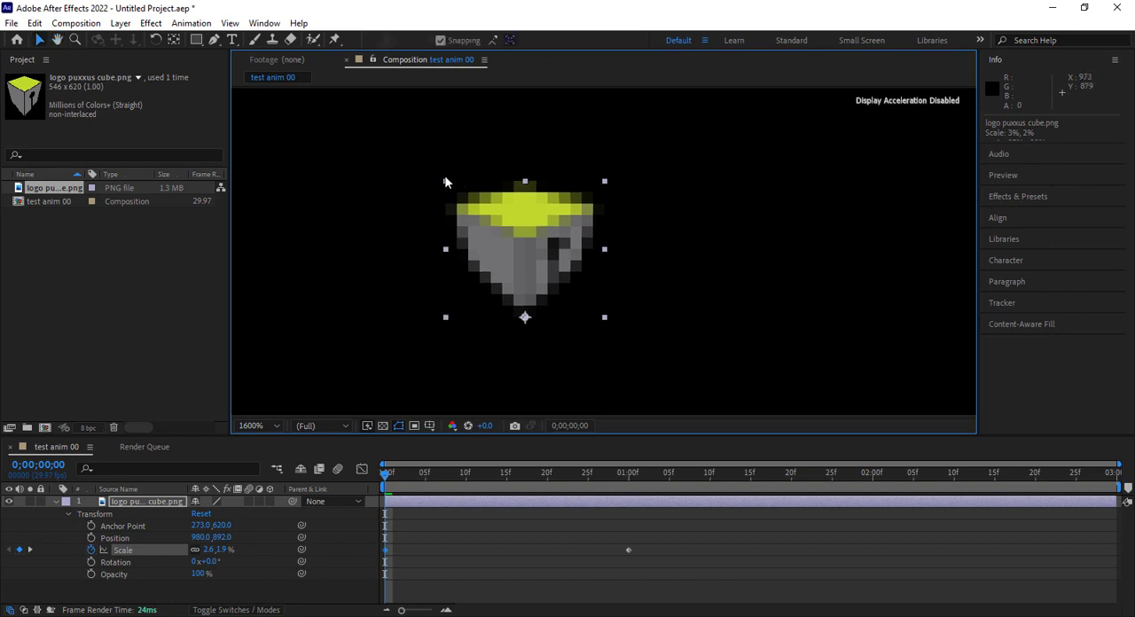
drag(445, 184, 498, 240)
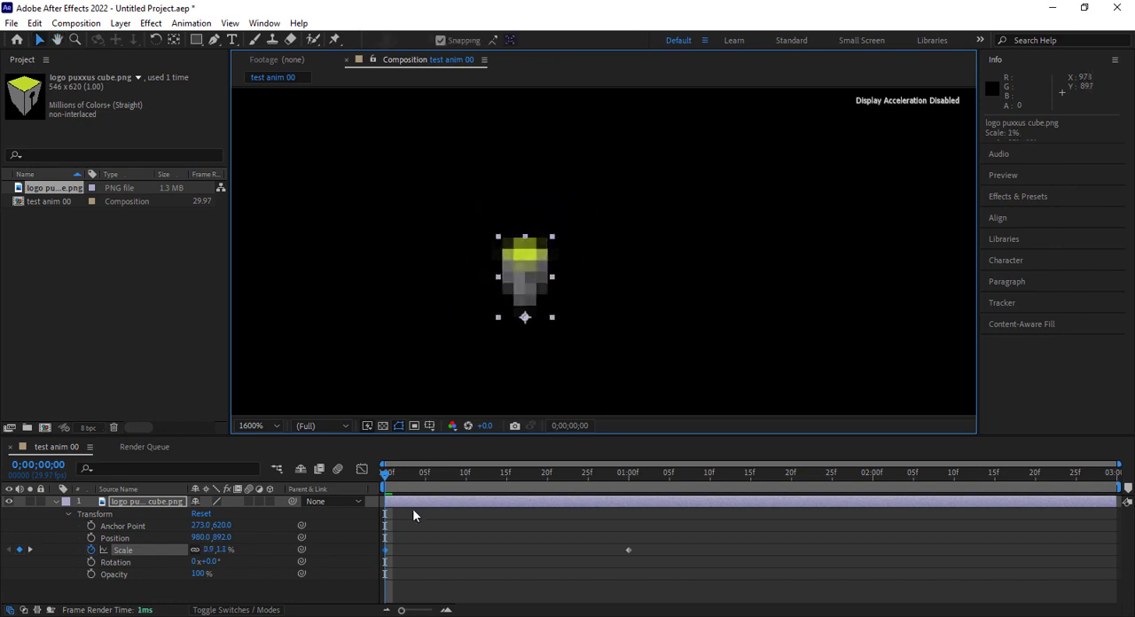
Examine the cube logo's growth over the first four frames with the timeline magnified
drag(388, 479, 403, 479)
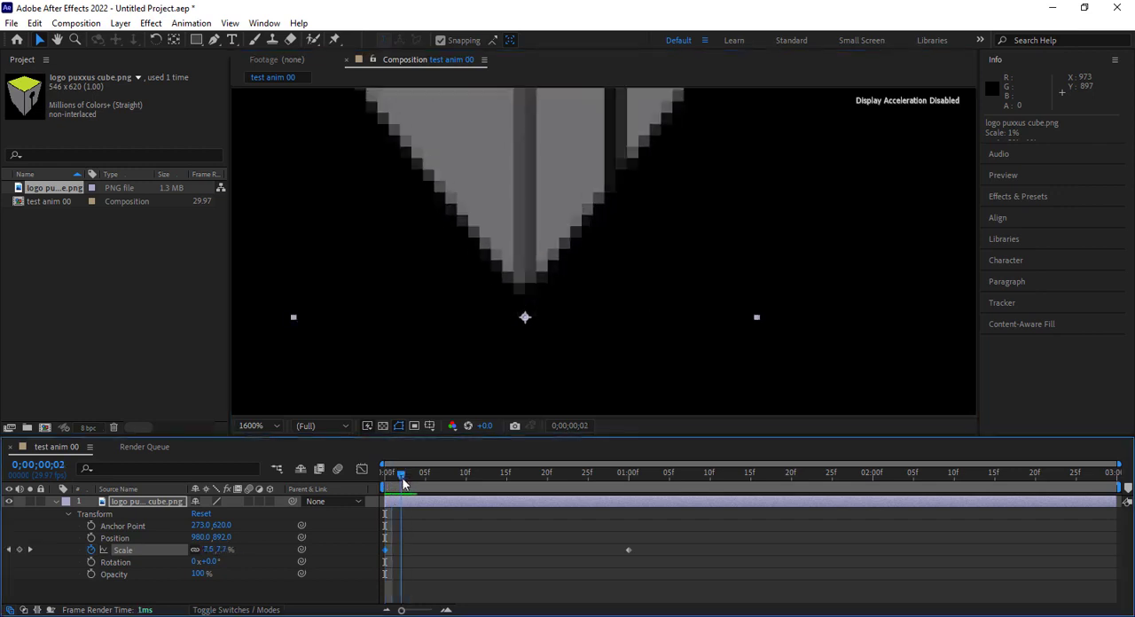
click(446, 611)
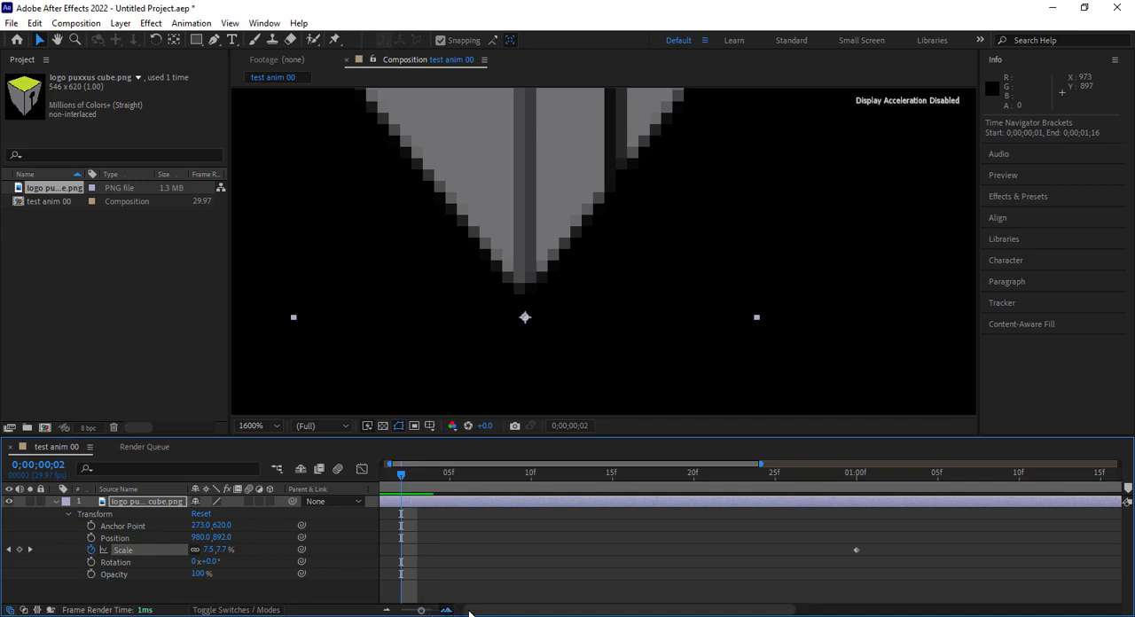
click(446, 611)
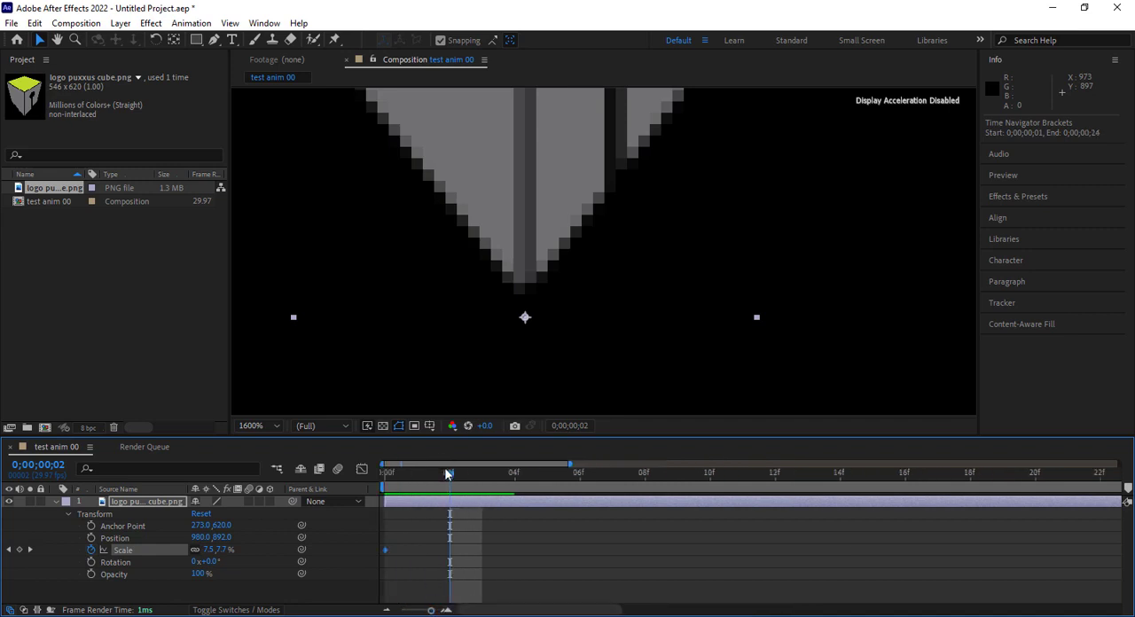
drag(450, 476, 515, 476)
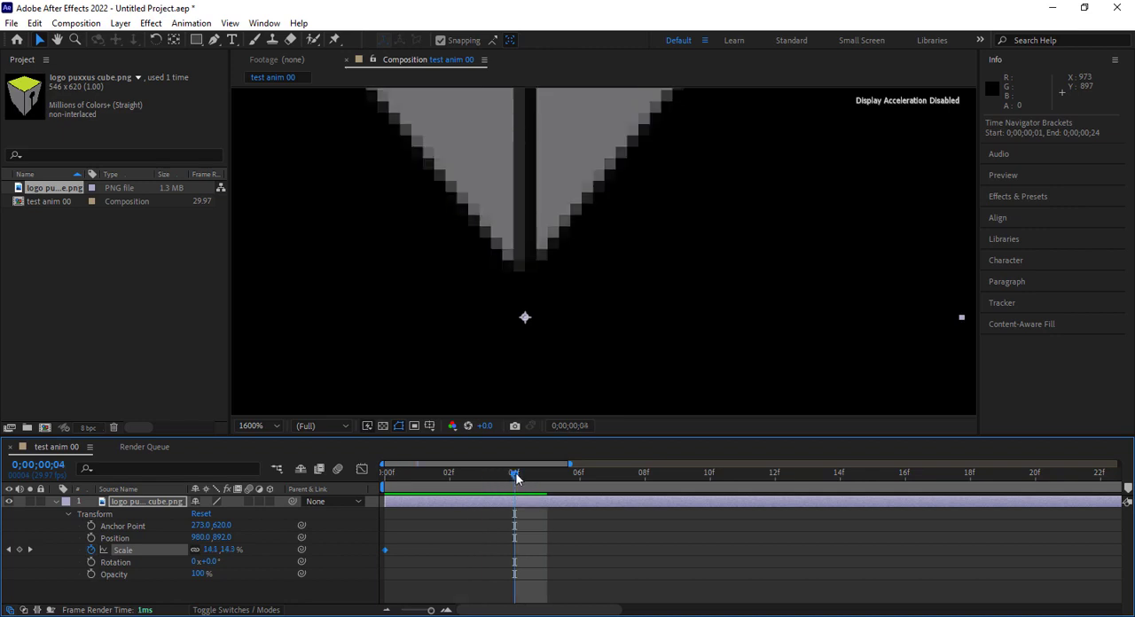
scroll(564, 289, down, 8)
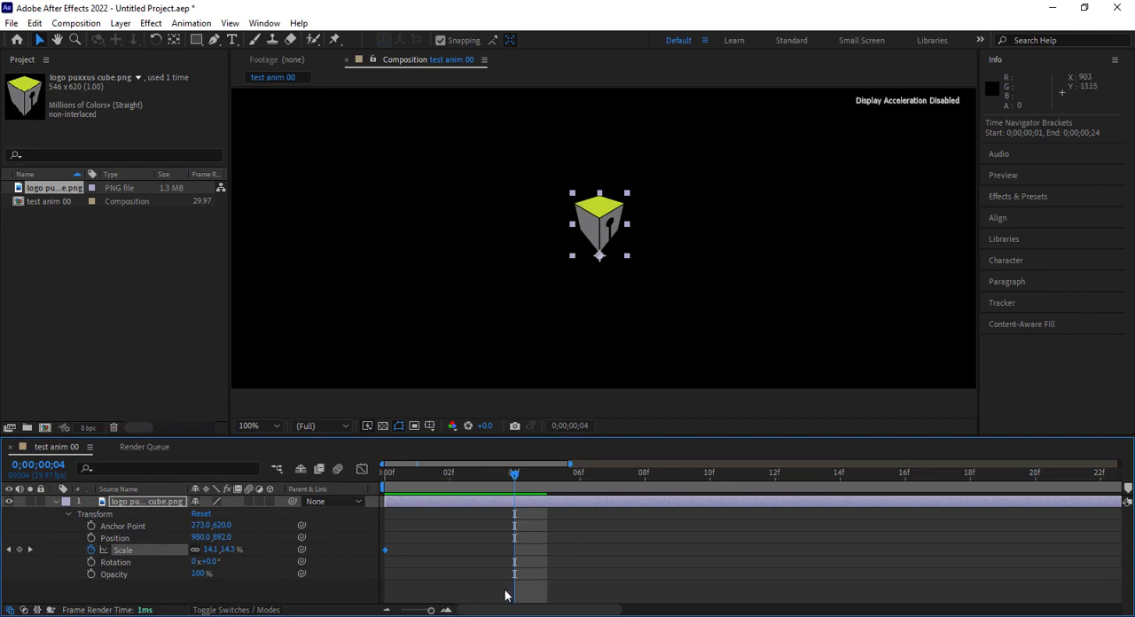
click(387, 610)
Preview the cube logo's scale animation from the start to just past one second with the whole composition in view
drag(410, 469, 385, 476)
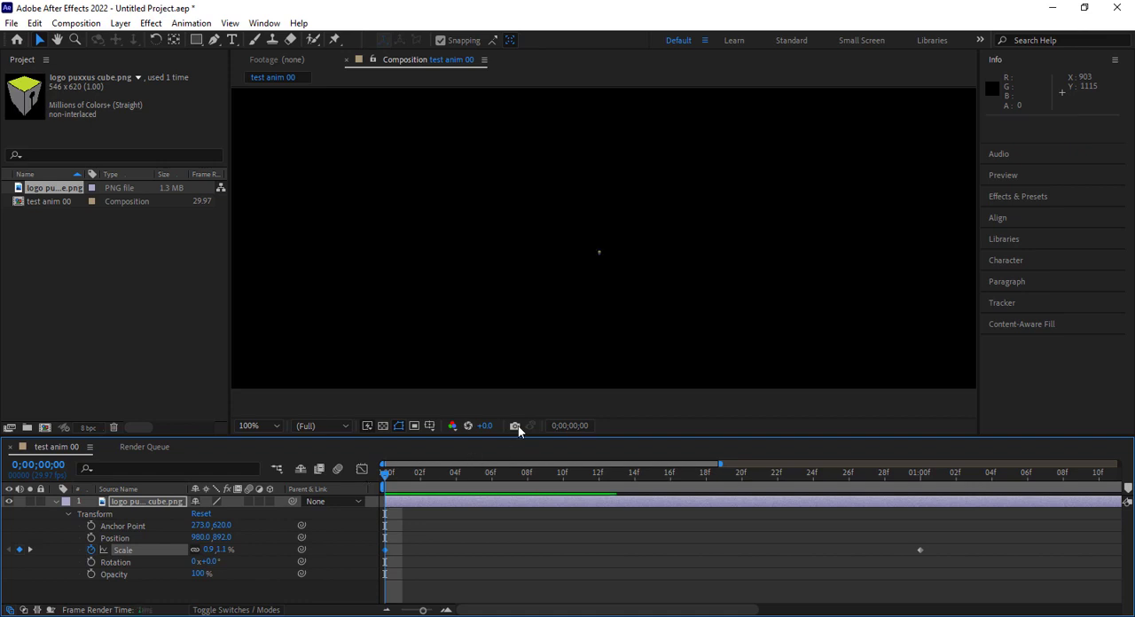
key(space)
key(space)
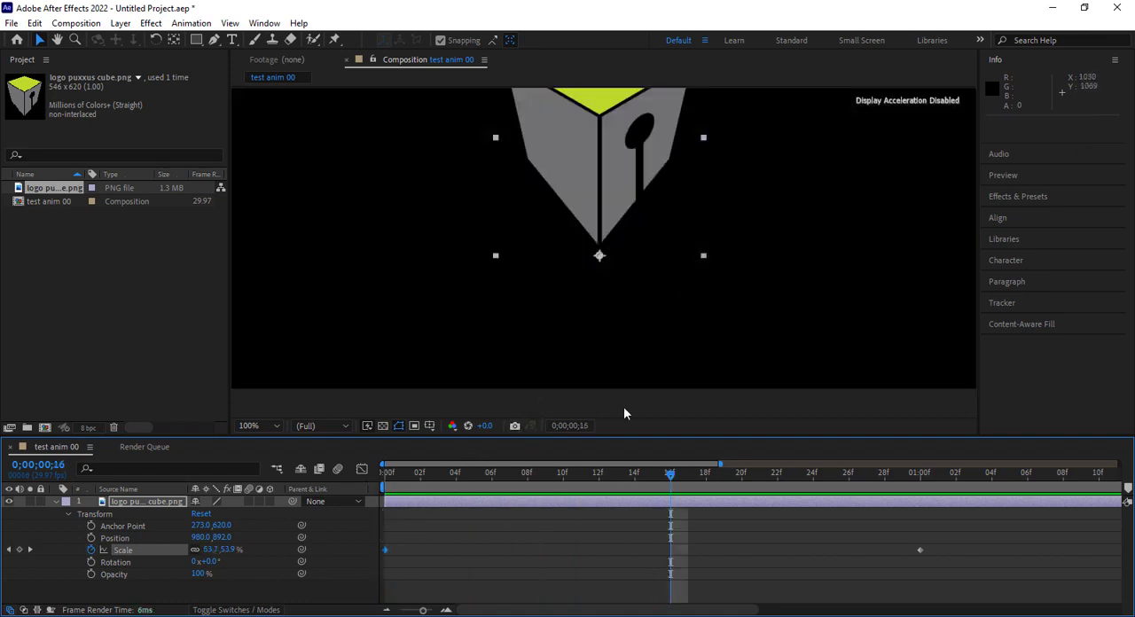
scroll(657, 276, down, 5)
scroll(657, 277, up, 1)
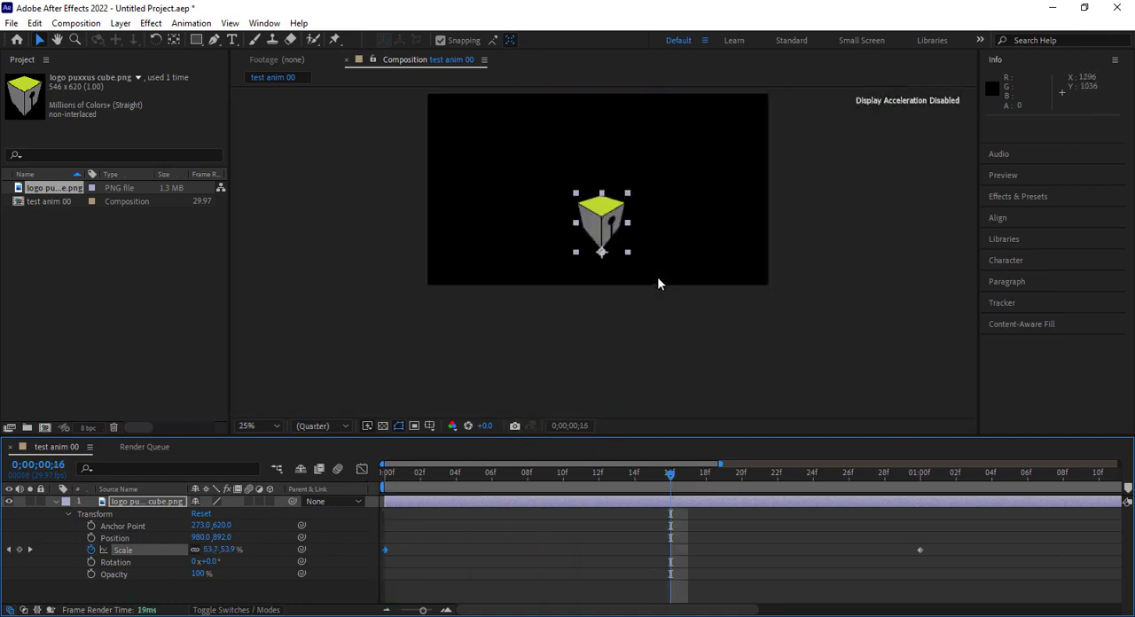
drag(826, 178, 819, 236)
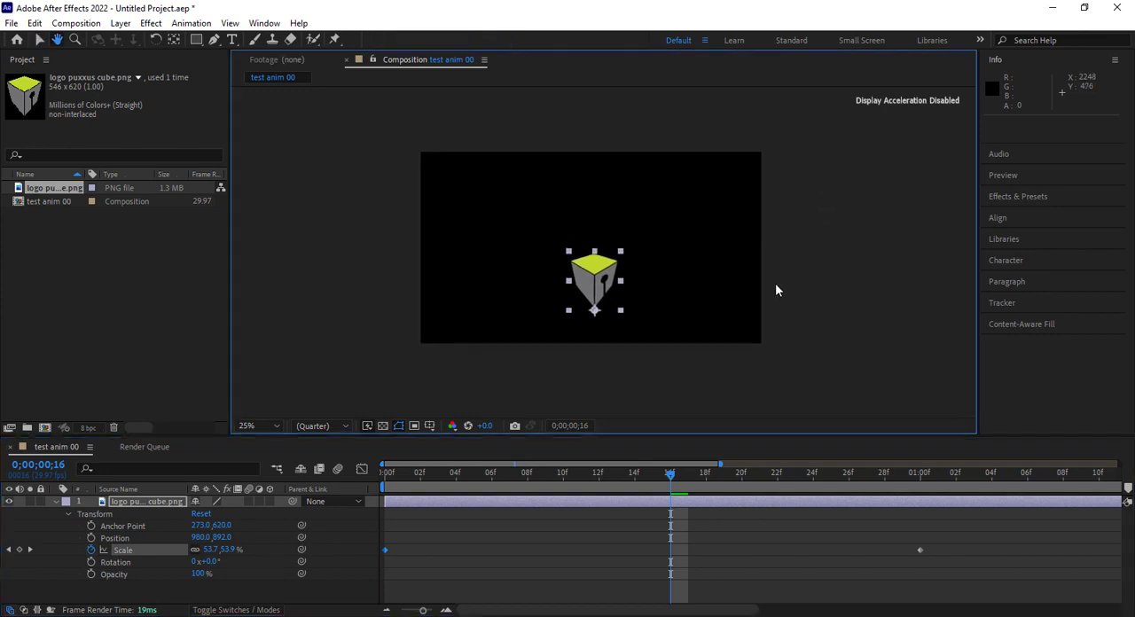
drag(387, 472, 958, 529)
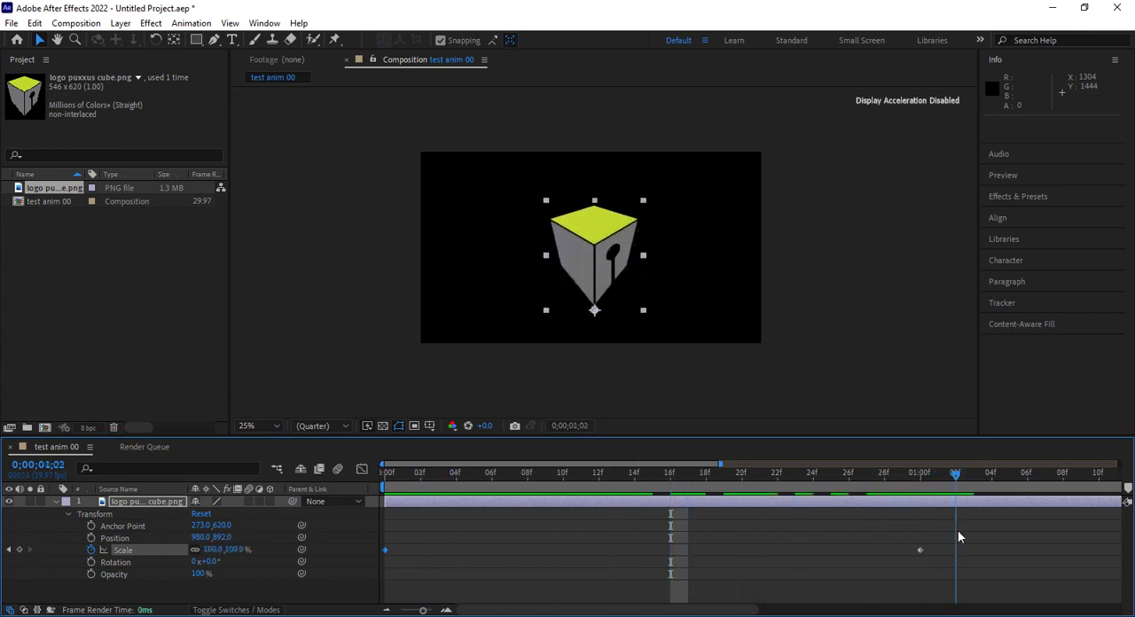
Add Scale keyframes to the cube logo of about 77% by 115% at 0;00;00;11 and about 54% by 74% at 0;00;00;22
drag(813, 548, 585, 543)
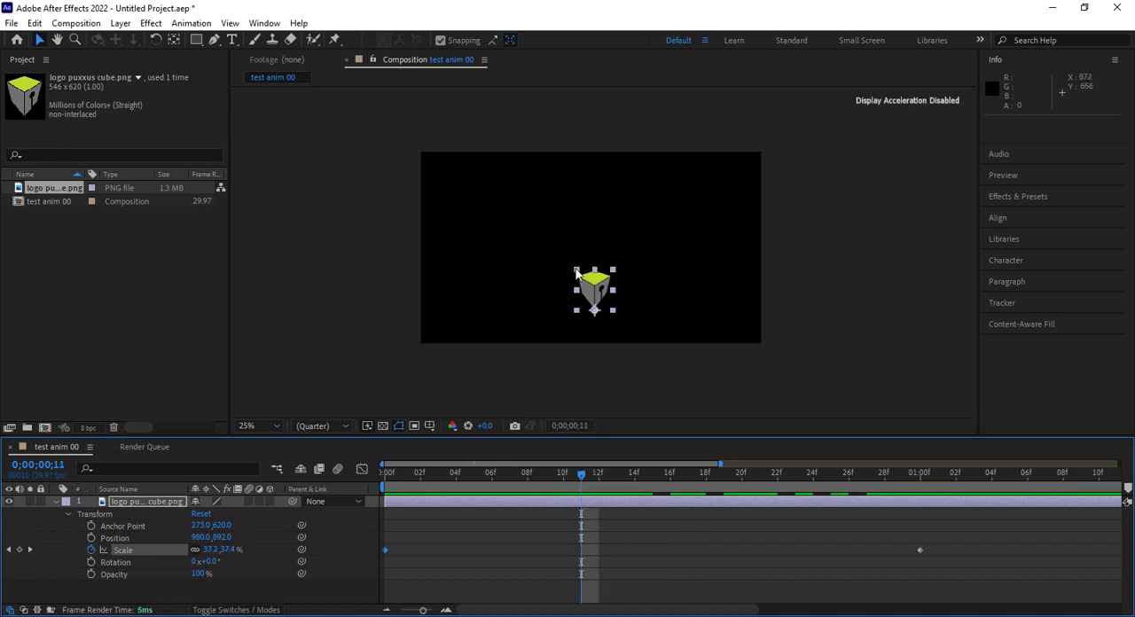
drag(577, 274, 557, 184)
drag(583, 479, 769, 536)
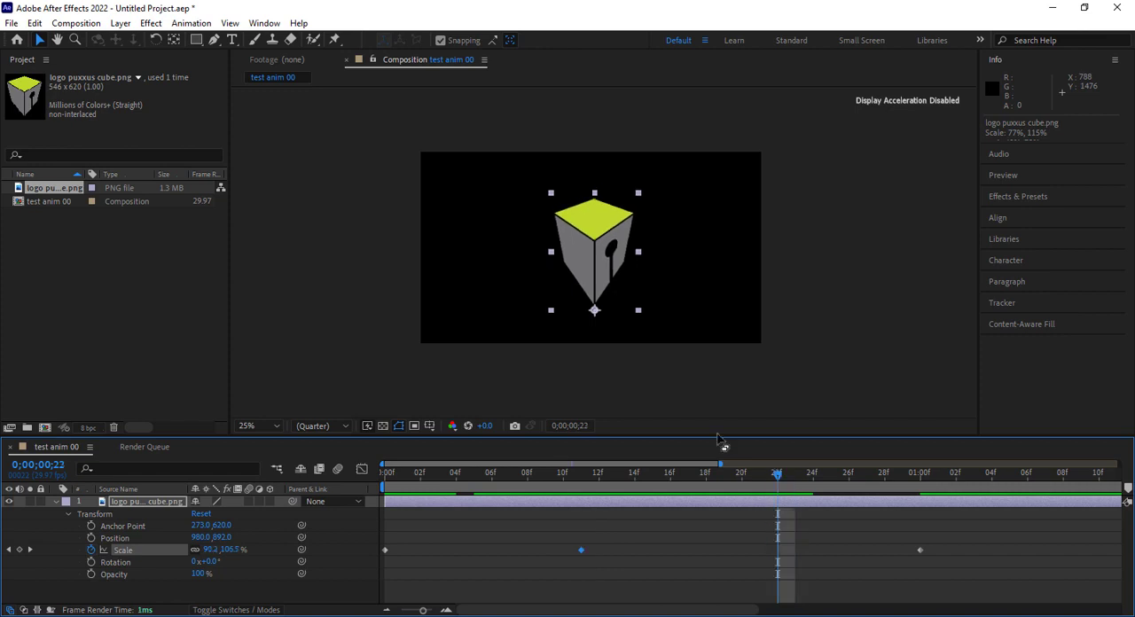
click(552, 191)
drag(552, 195, 570, 233)
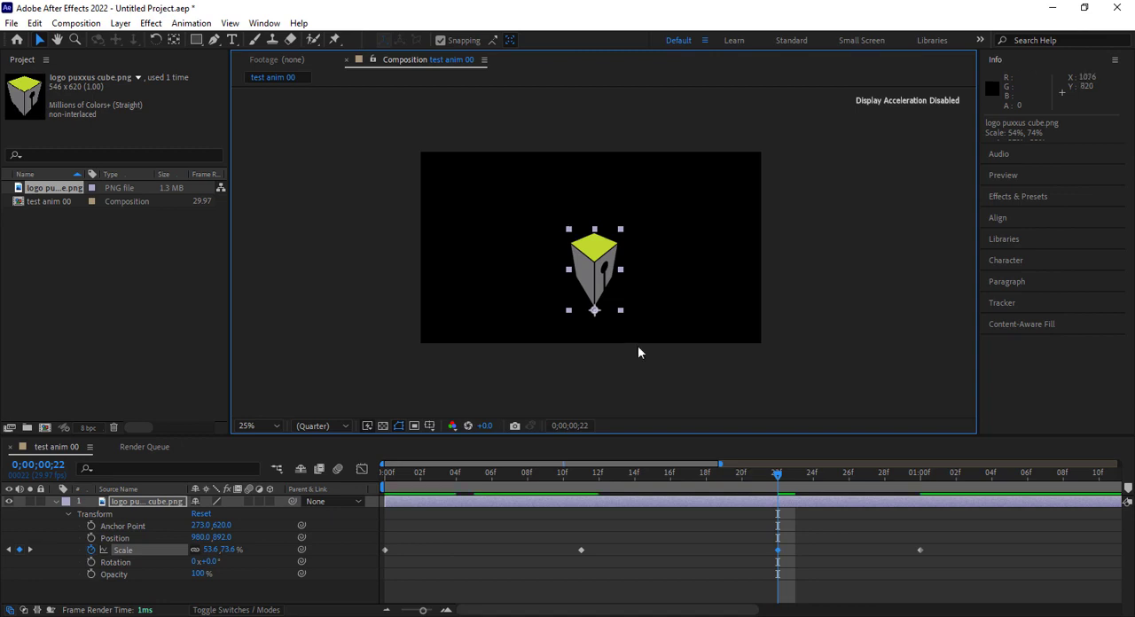
Add a Scale keyframe of about 84% by 108% at 0;00;00;27 and move the final 100% keyframe to 0;00;01;07
drag(780, 479, 871, 483)
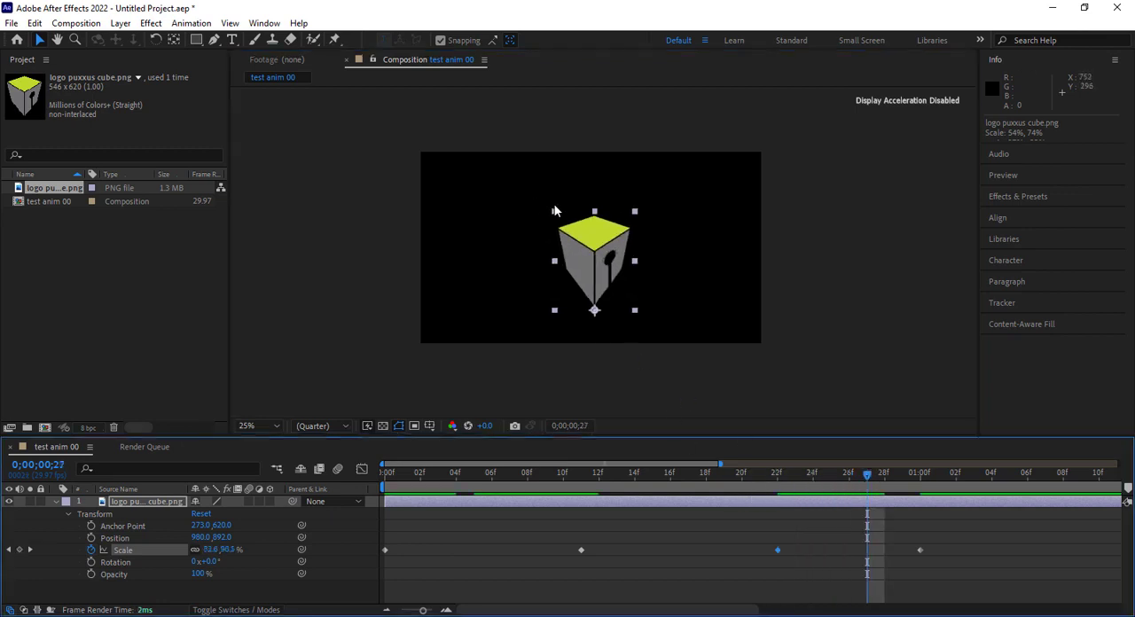
drag(554, 214, 553, 191)
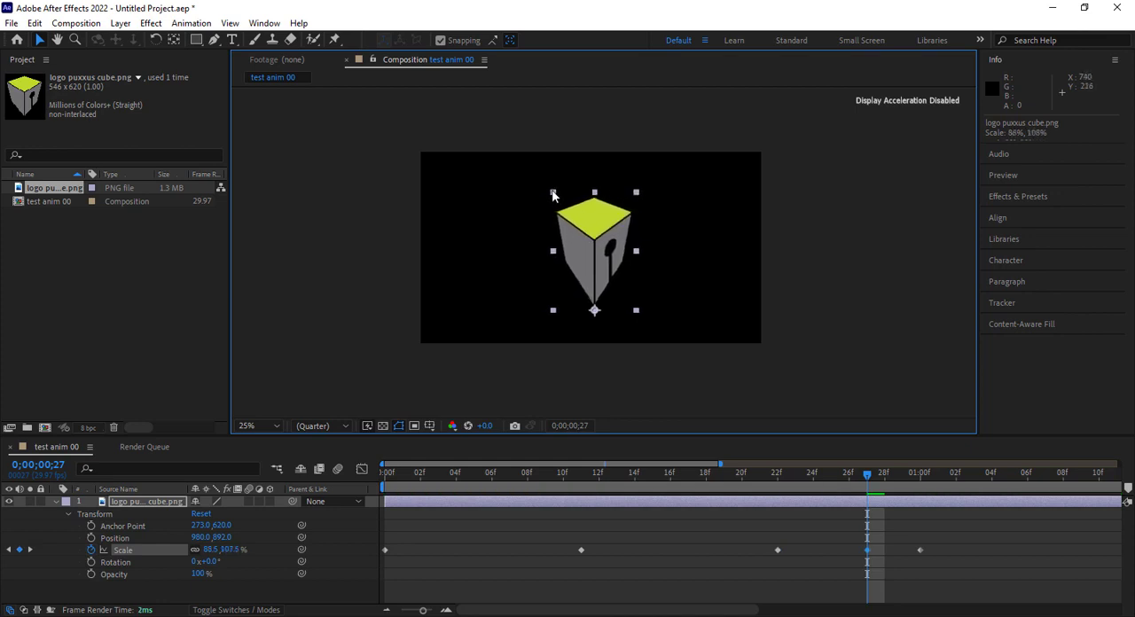
drag(866, 476, 921, 476)
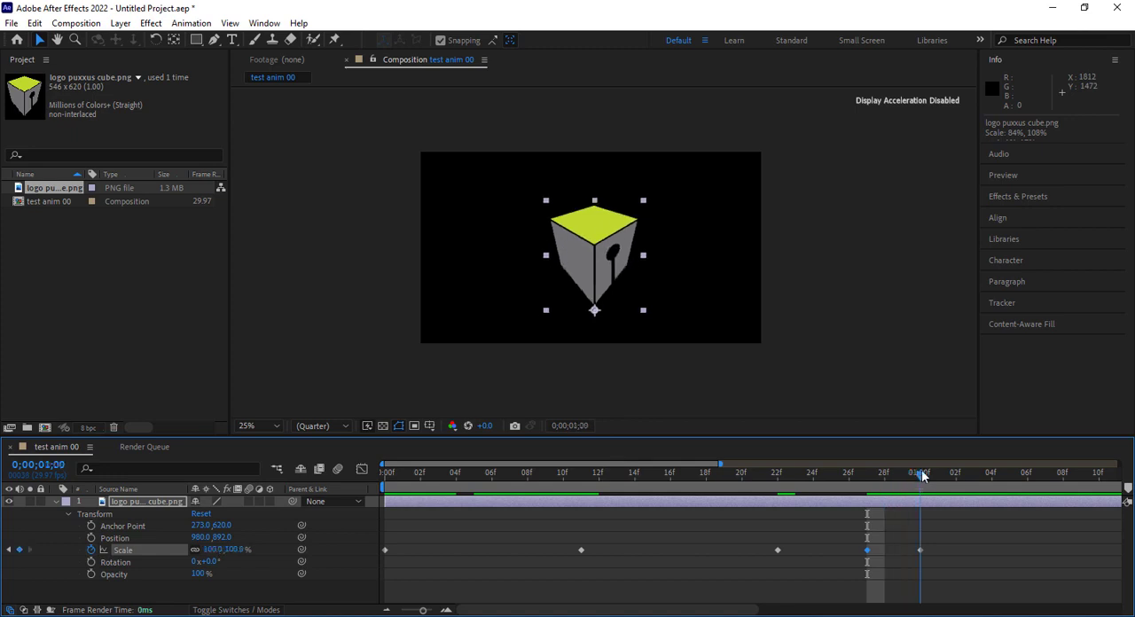
drag(920, 550, 1039, 561)
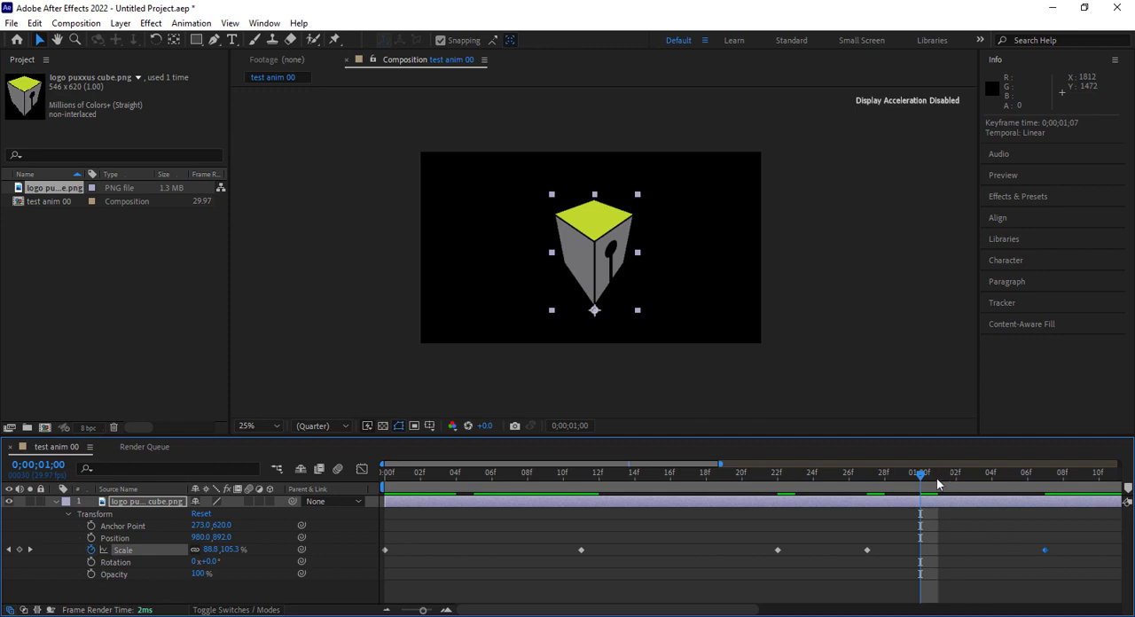
Squash the cube logo to about 60% by 85% with a Scale keyframe at 0;00;01;01
drag(924, 479, 943, 479)
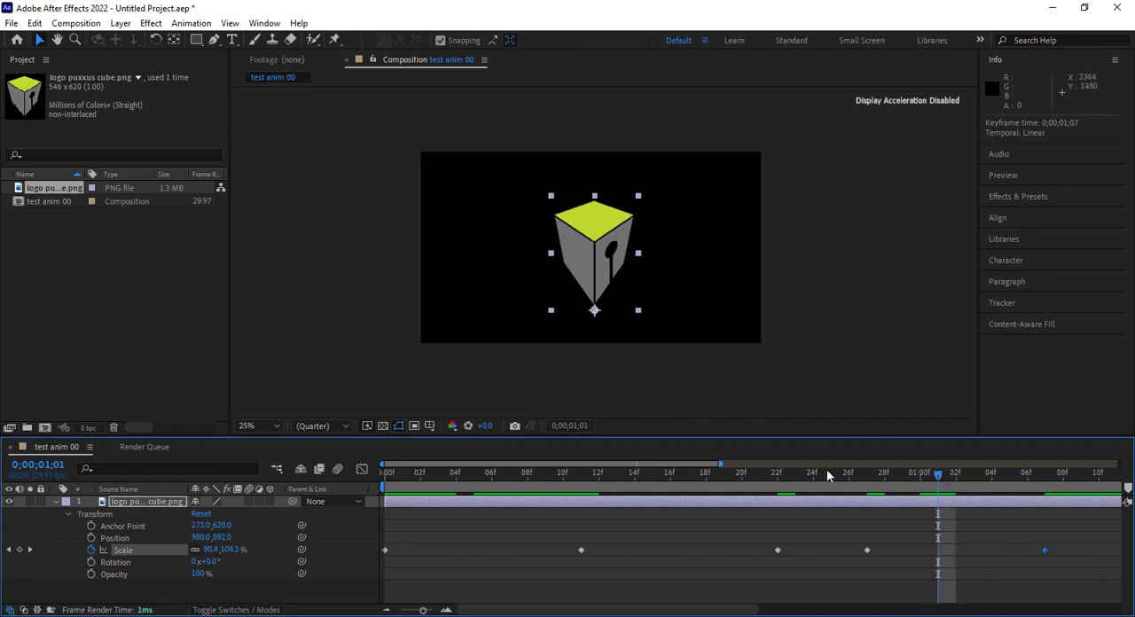
drag(828, 474, 945, 550)
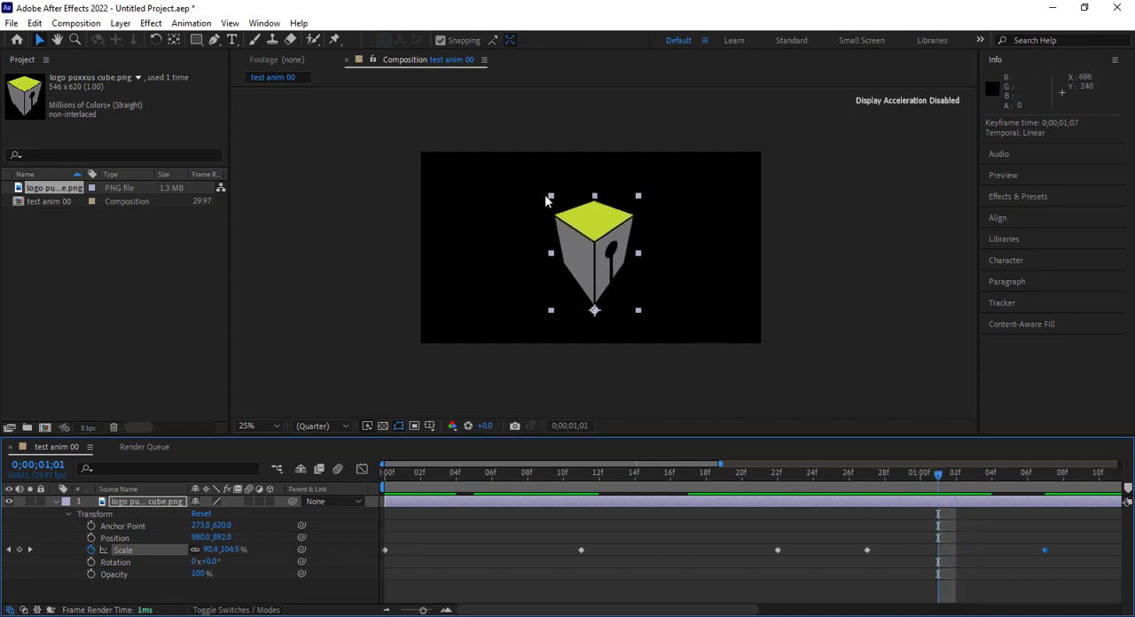
drag(550, 199, 566, 221)
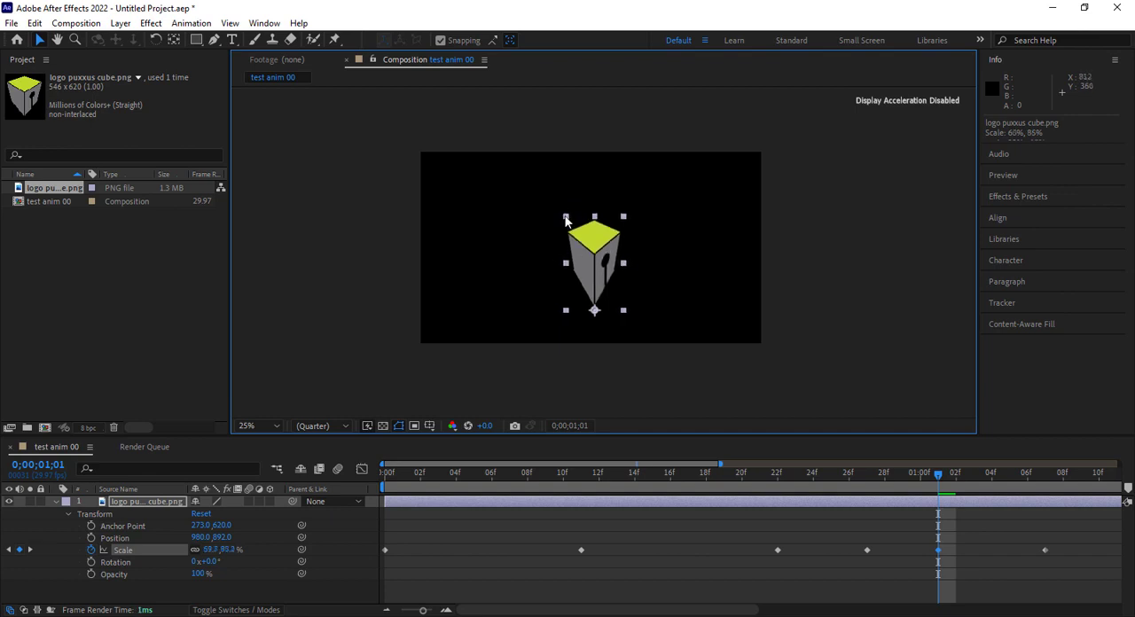
Try stretching the cube logo to about 114% by 143% at 0;00;01;04, and delete that Scale keyframe
drag(948, 479, 1000, 530)
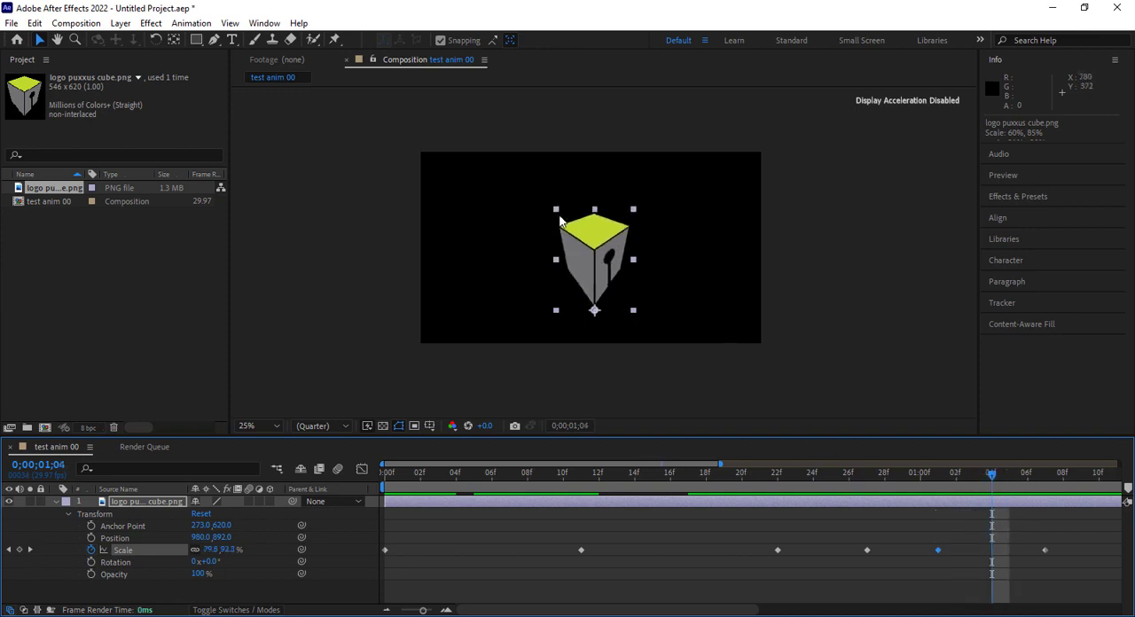
drag(555, 213, 539, 155)
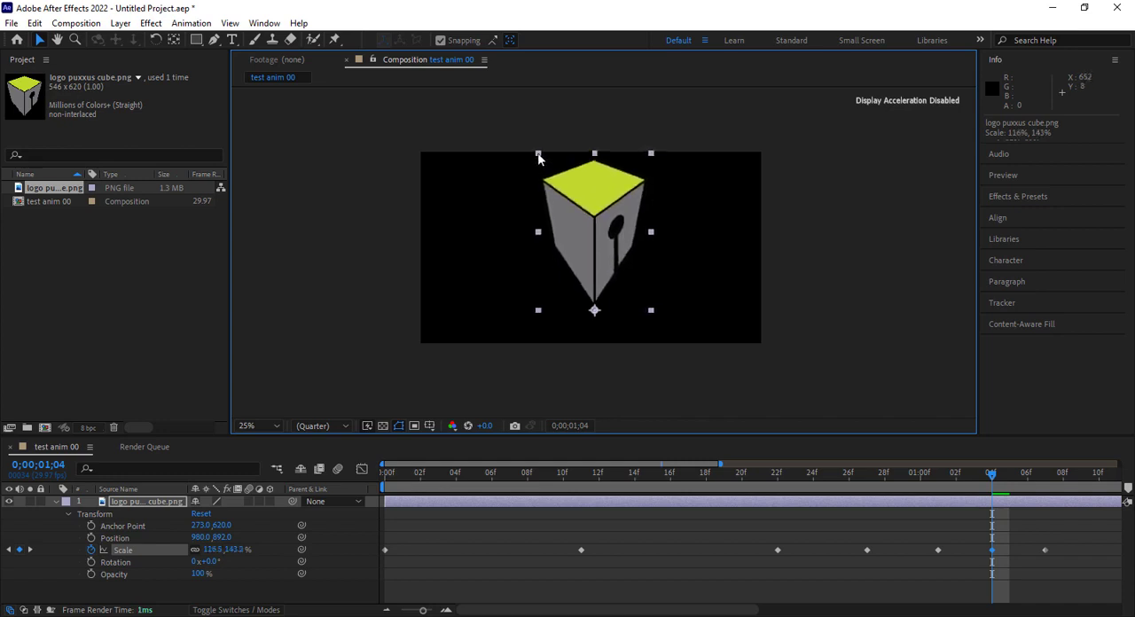
drag(992, 480, 989, 508)
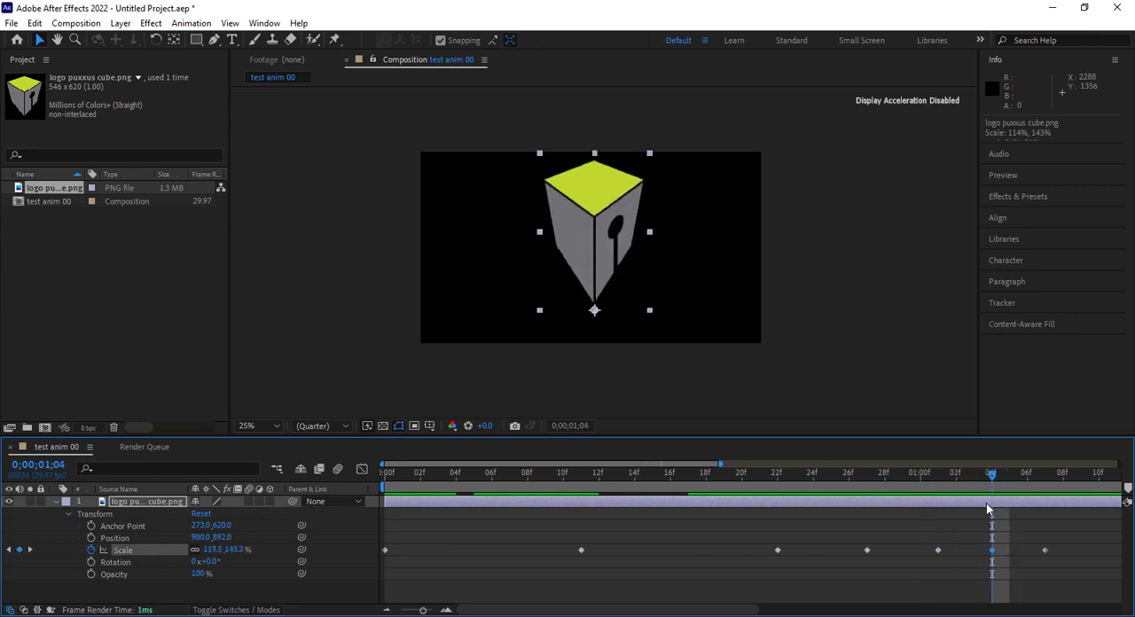
click(992, 550)
key(Delete)
Copy the final 100% Scale keyframe to 0;00;01;04 and stretch the cube logo there to about 103% by 110%
click(1045, 551)
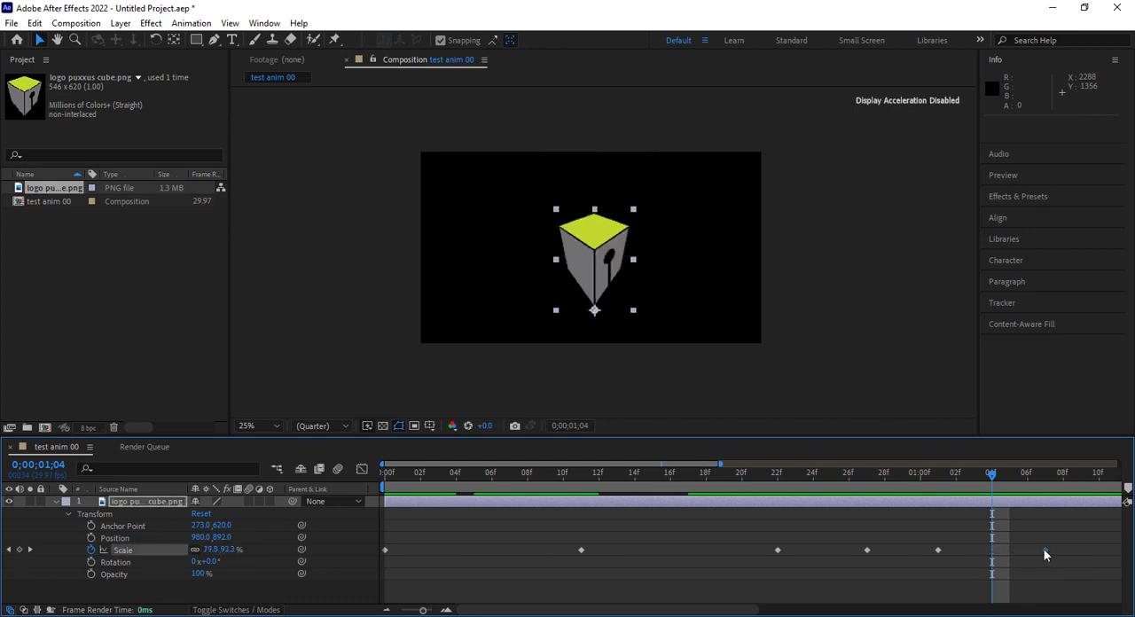
mouse_move(1044, 551)
mouse_down()
mouse_move(1007, 554)
mouse_move(1043, 548)
mouse_up()
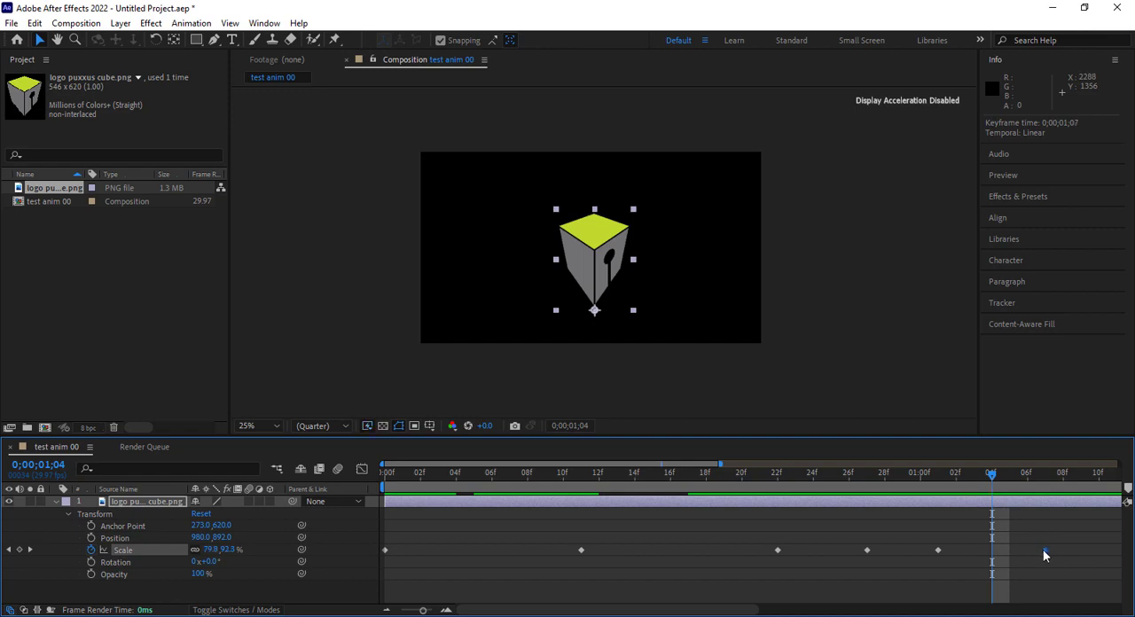
ctrl+click(1044, 550)
key(ctrl+c)
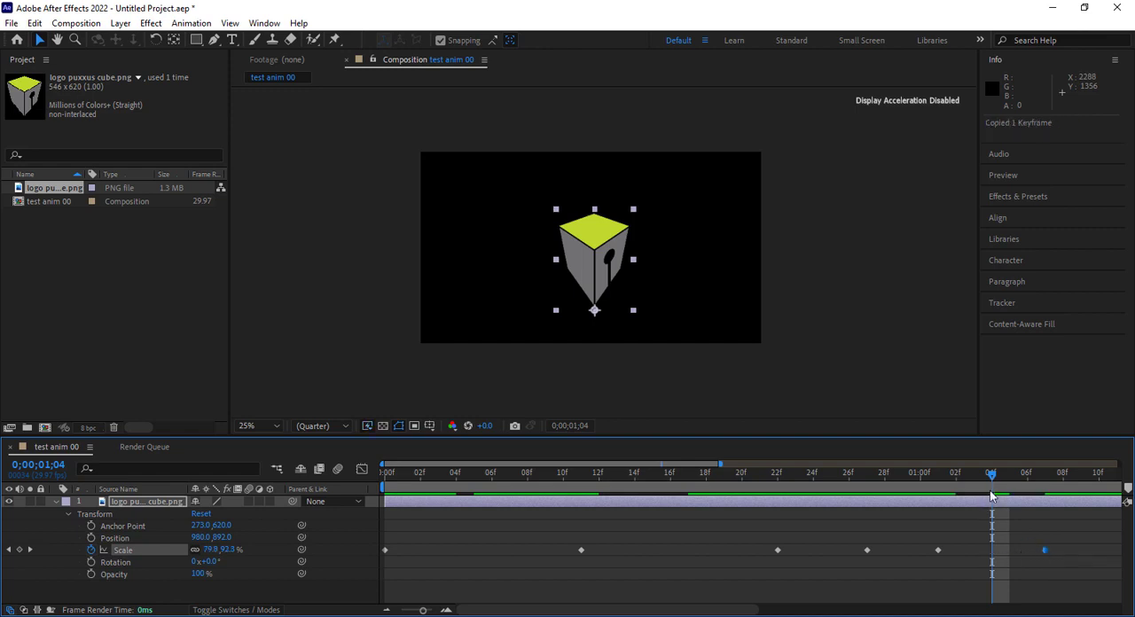
key(ctrl+v)
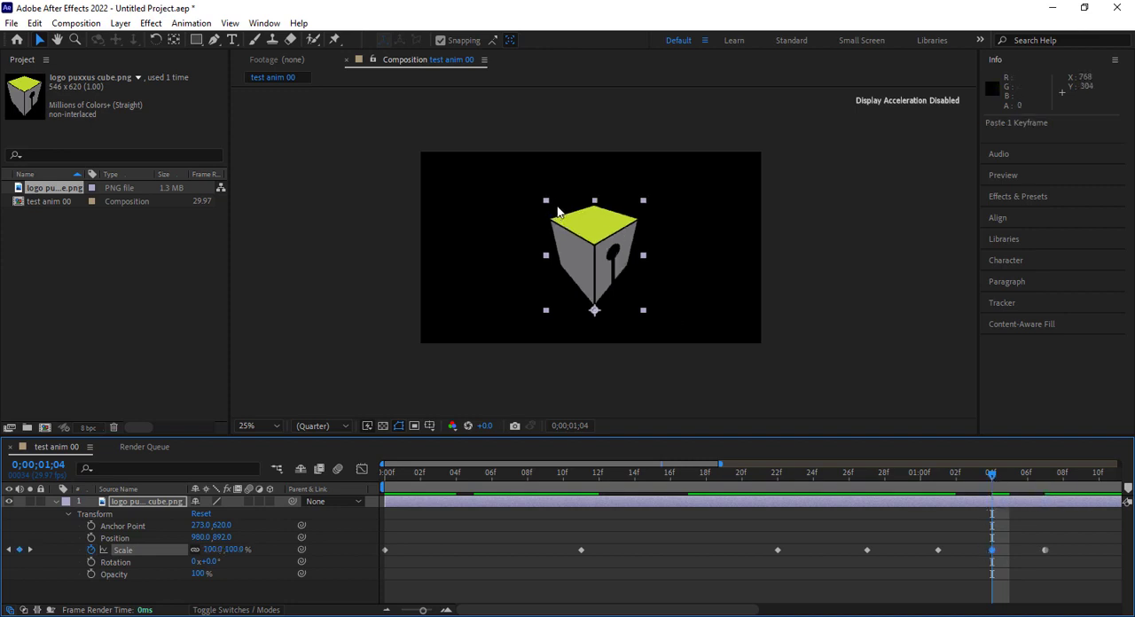
drag(545, 205, 543, 195)
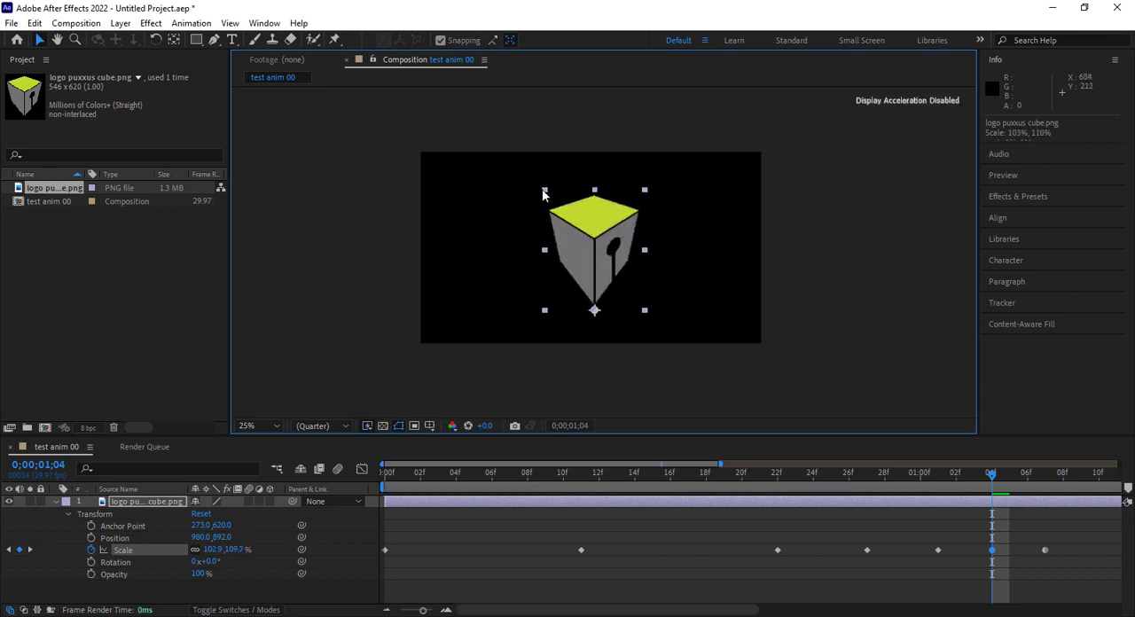
Play back the bounce animation from the first frame and show the full 3-second timeline
drag(990, 477, 360, 525)
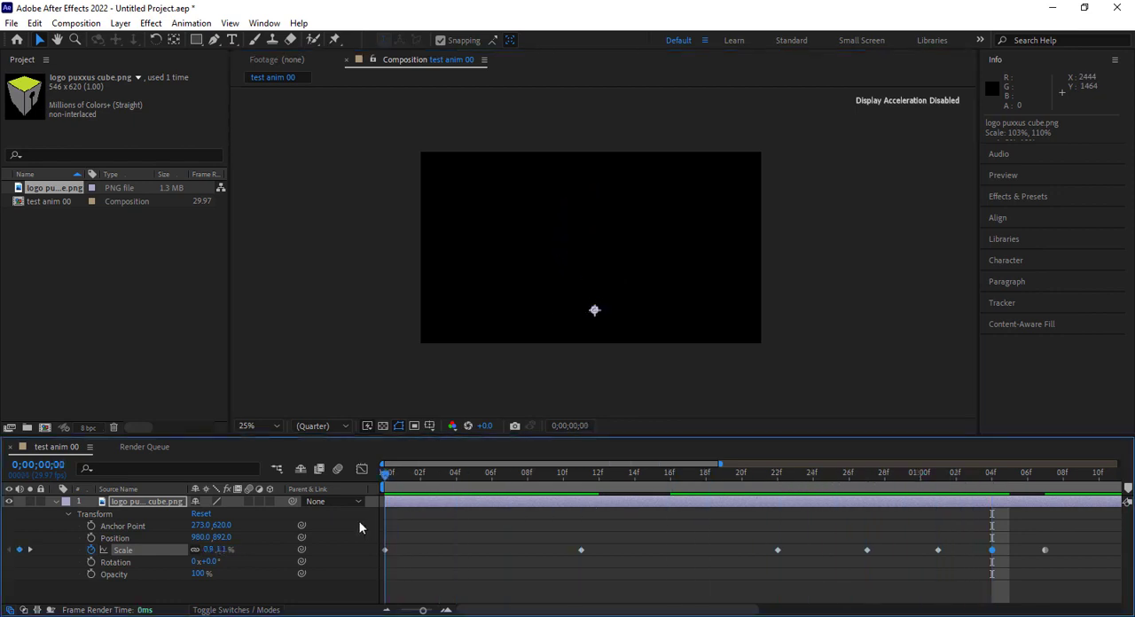
key(space)
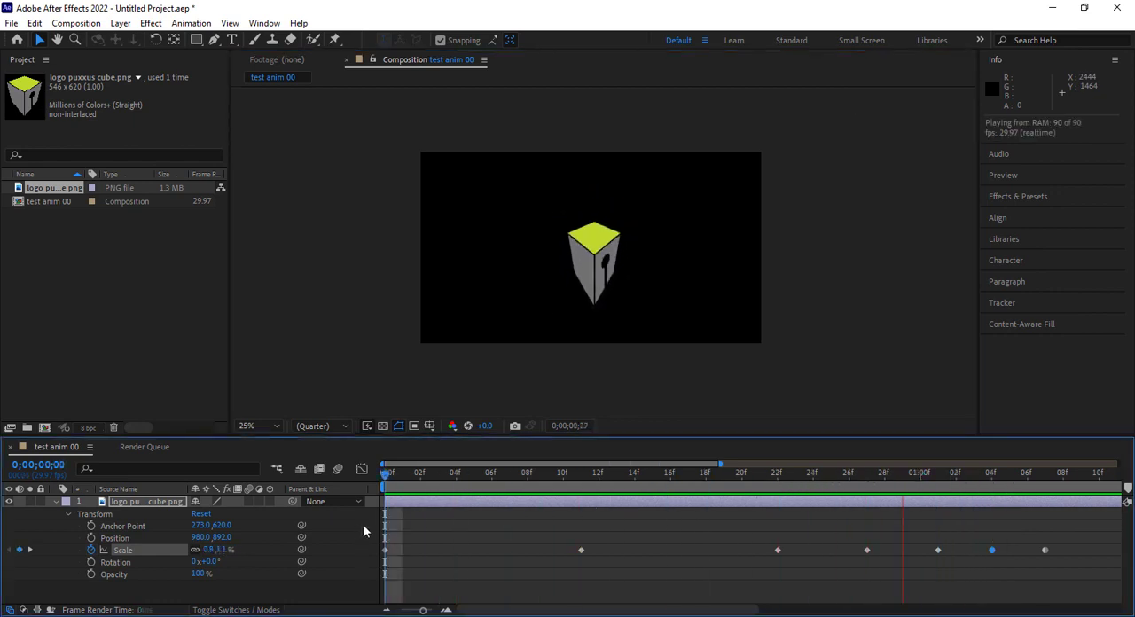
key(space)
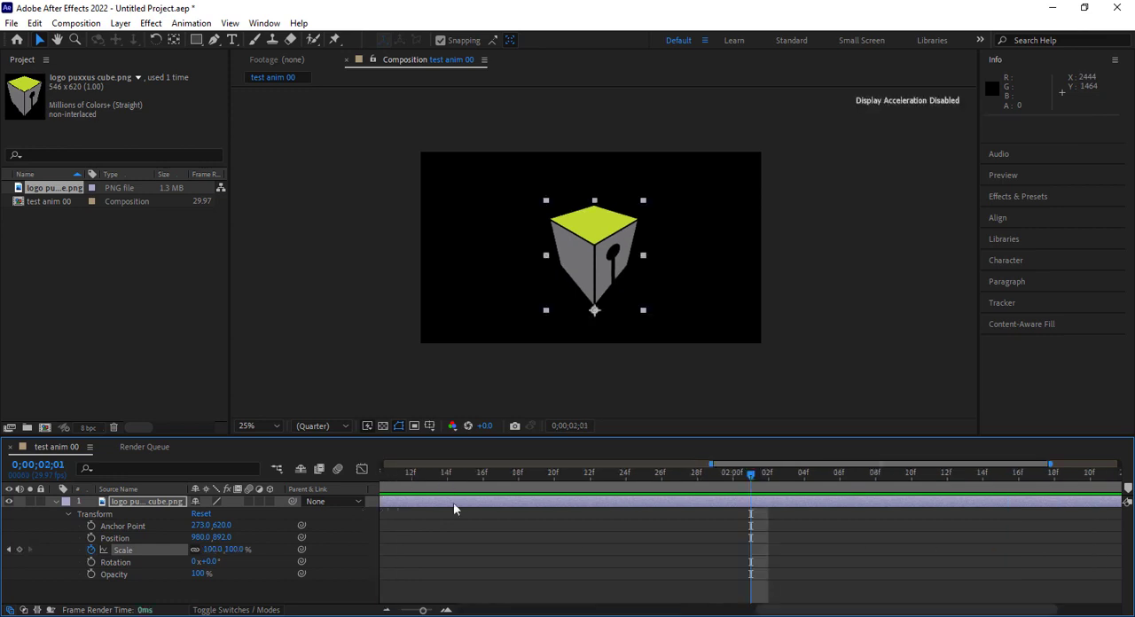
click(385, 612)
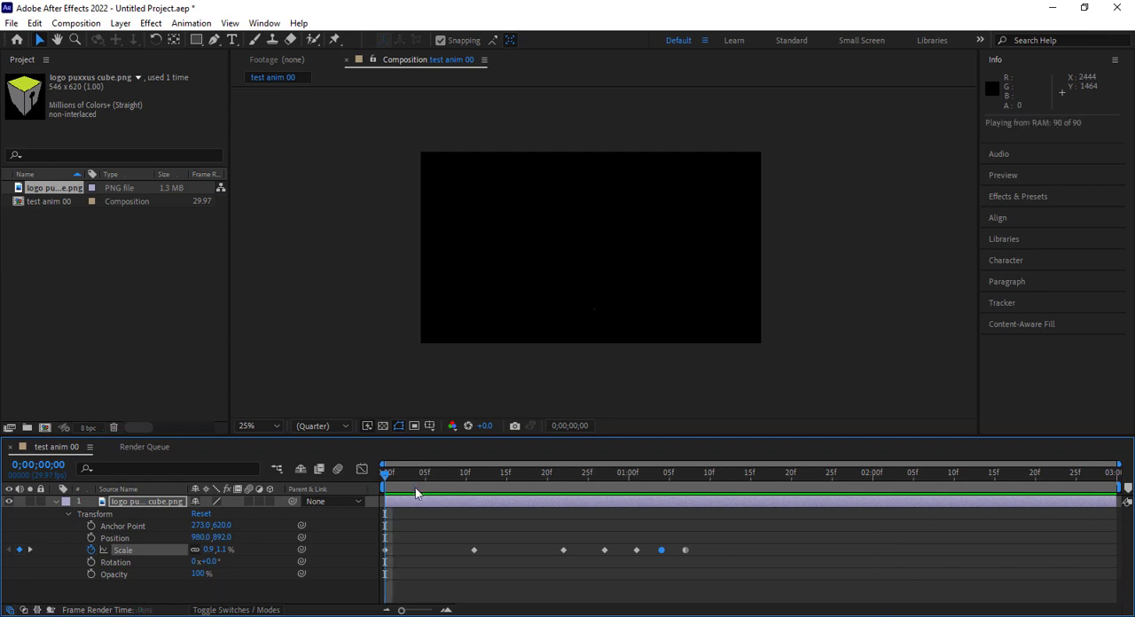
key(space)
Move the second Scale keyframe to 0;00;00;03 and preview the faster initial growth
mouse_move(416, 480)
mouse_down()
mouse_move(388, 479)
mouse_move(409, 477)
mouse_up()
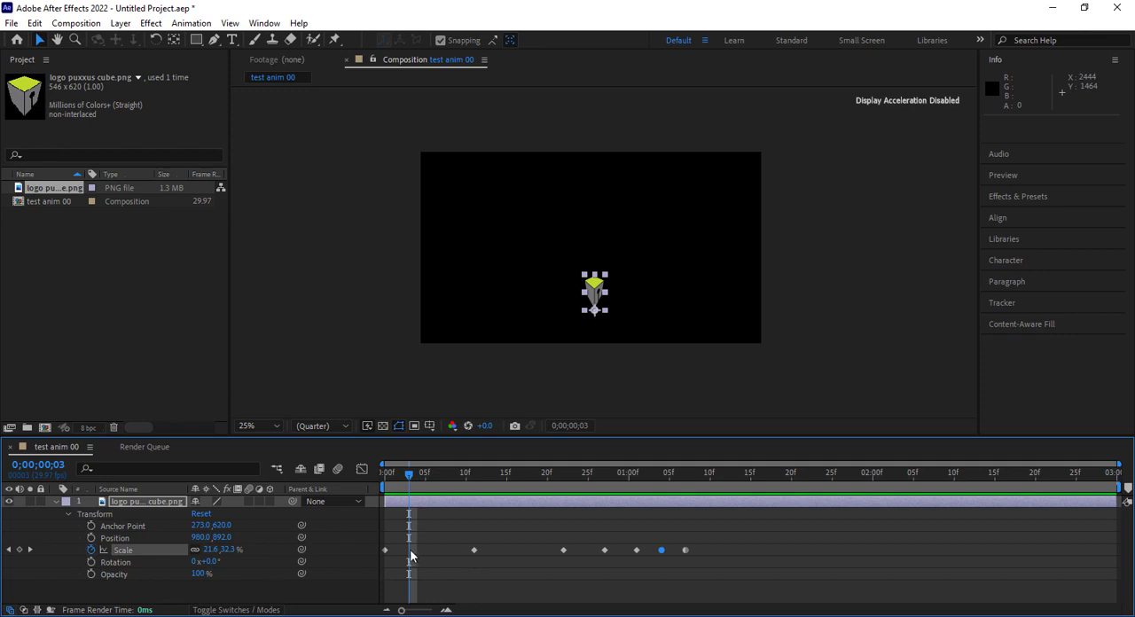
drag(472, 551, 408, 565)
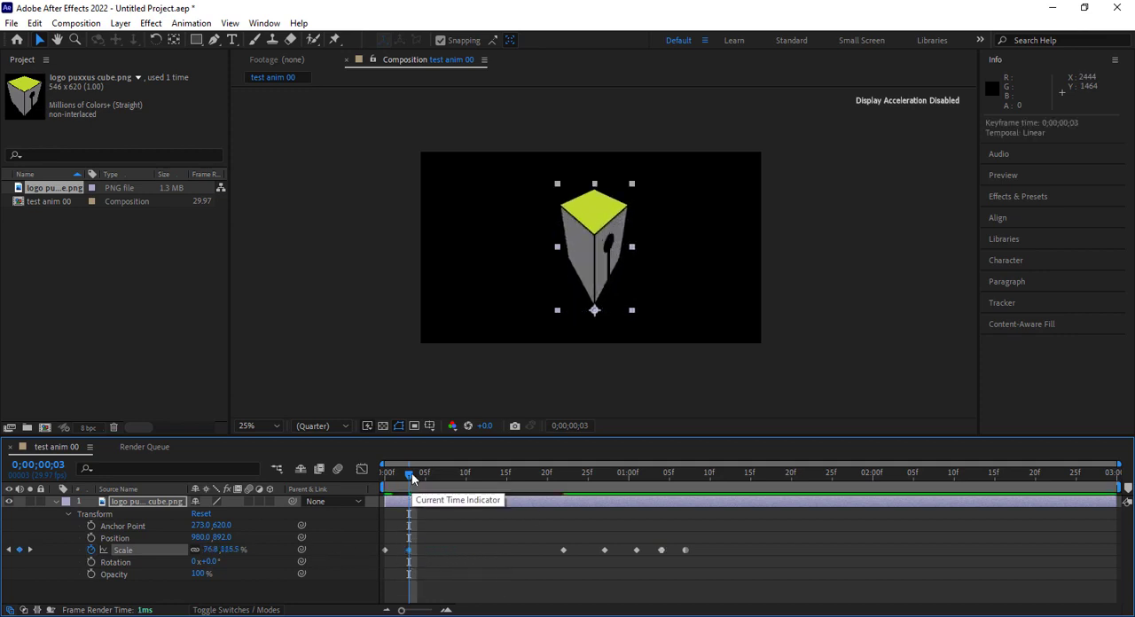
drag(408, 479, 448, 488)
key(space)
key(space)
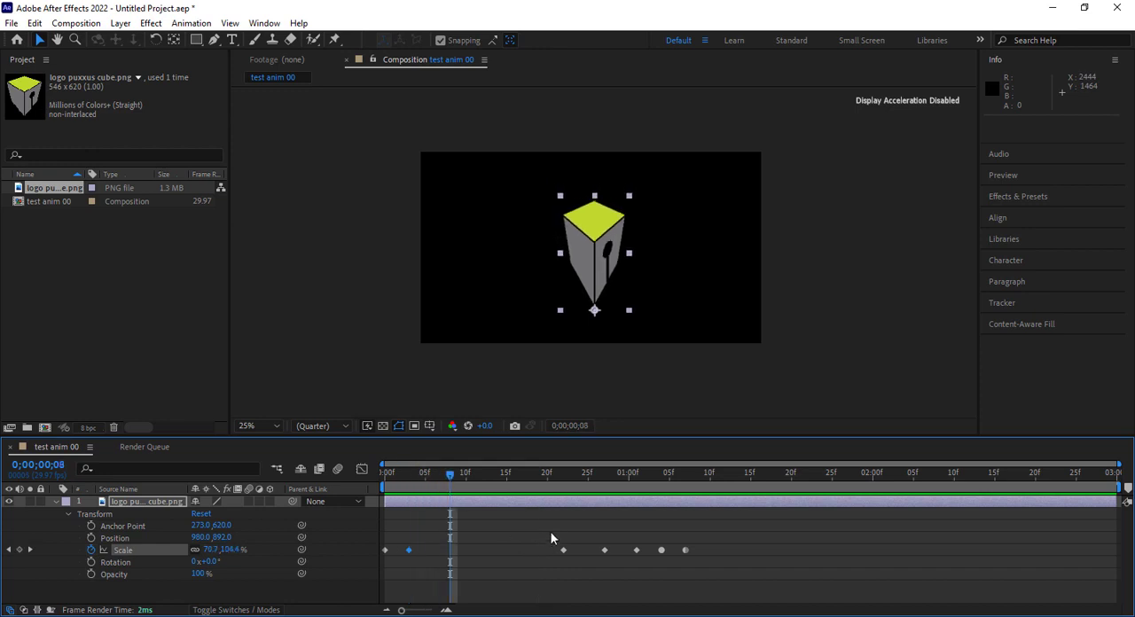
Shift the five remaining Scale keyframes together so the first lands on 0;00;00;07, and play back the animation
drag(551, 539, 733, 567)
drag(563, 549, 443, 557)
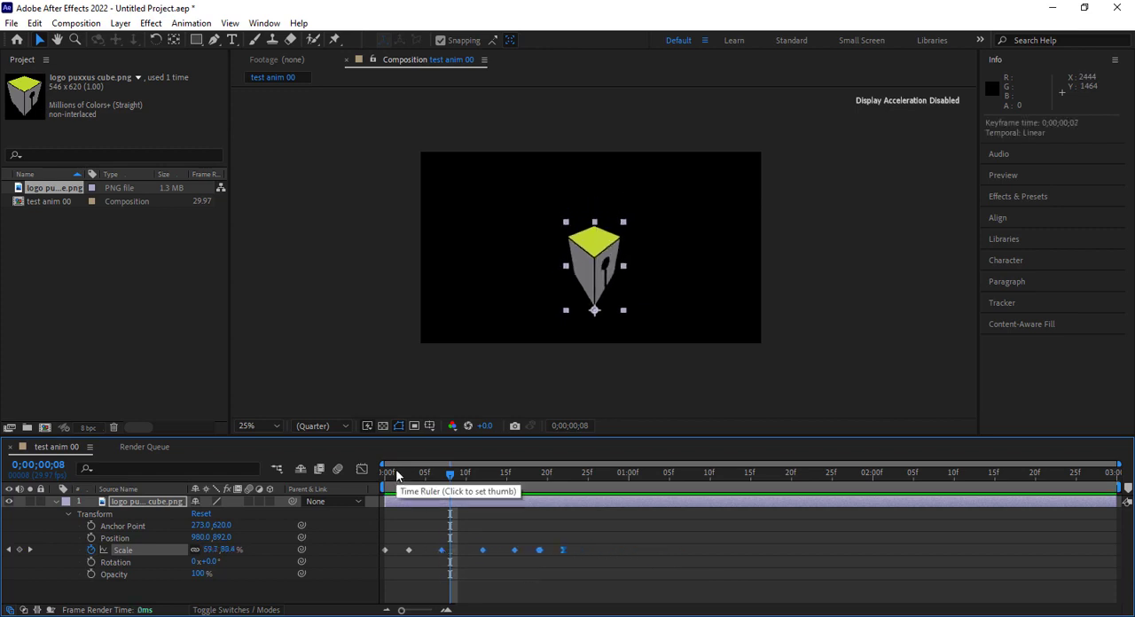
drag(397, 475, 367, 484)
key(space)
key(space)
key(space)
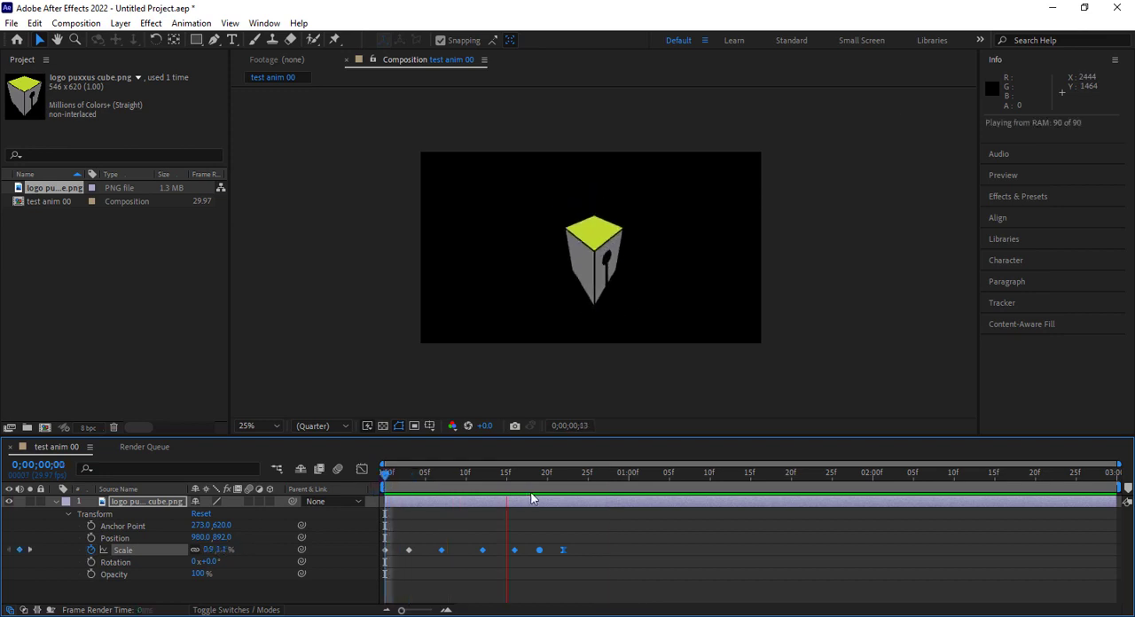
key(space)
Delete the last Scale keyframe at 0;00;00;22 and preview the animation from the start
drag(548, 473, 538, 477)
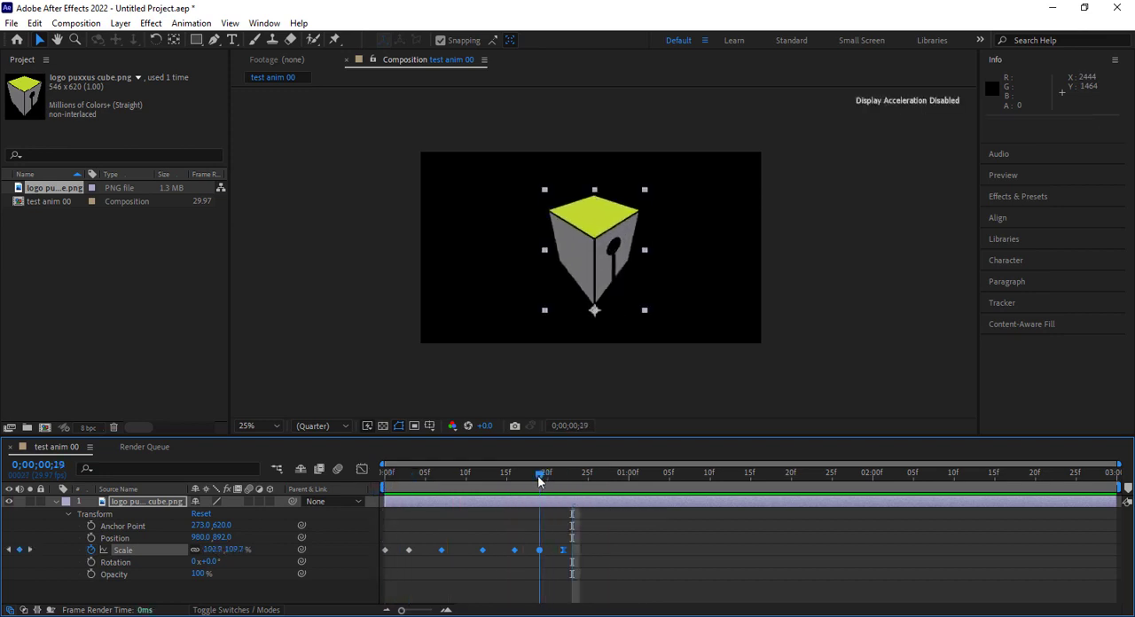
click(566, 553)
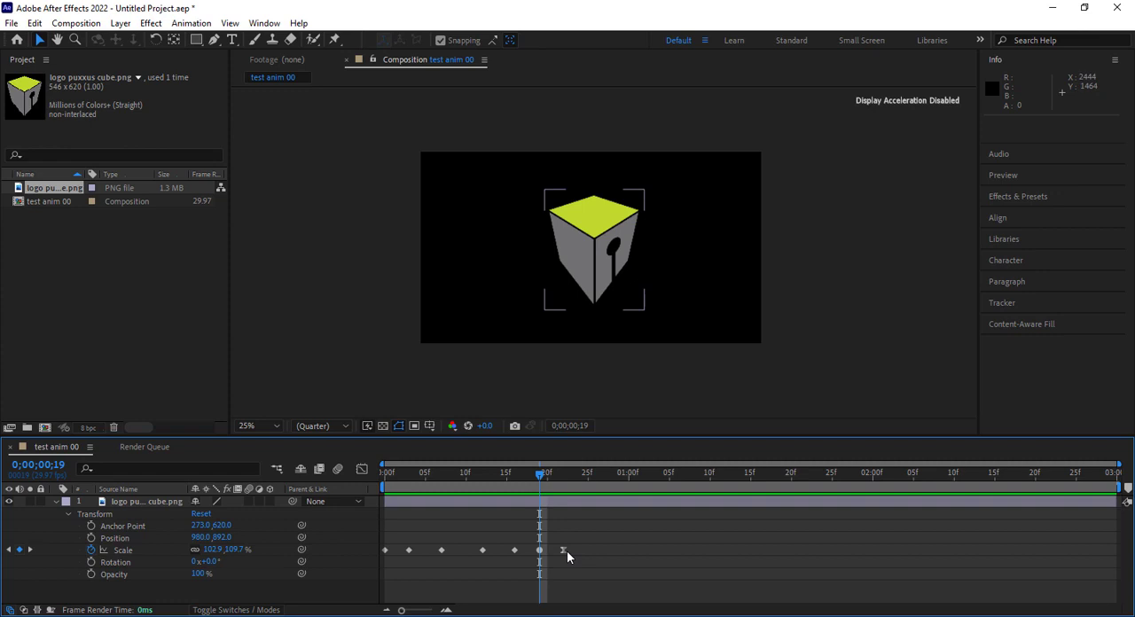
click(565, 550)
key(Delete)
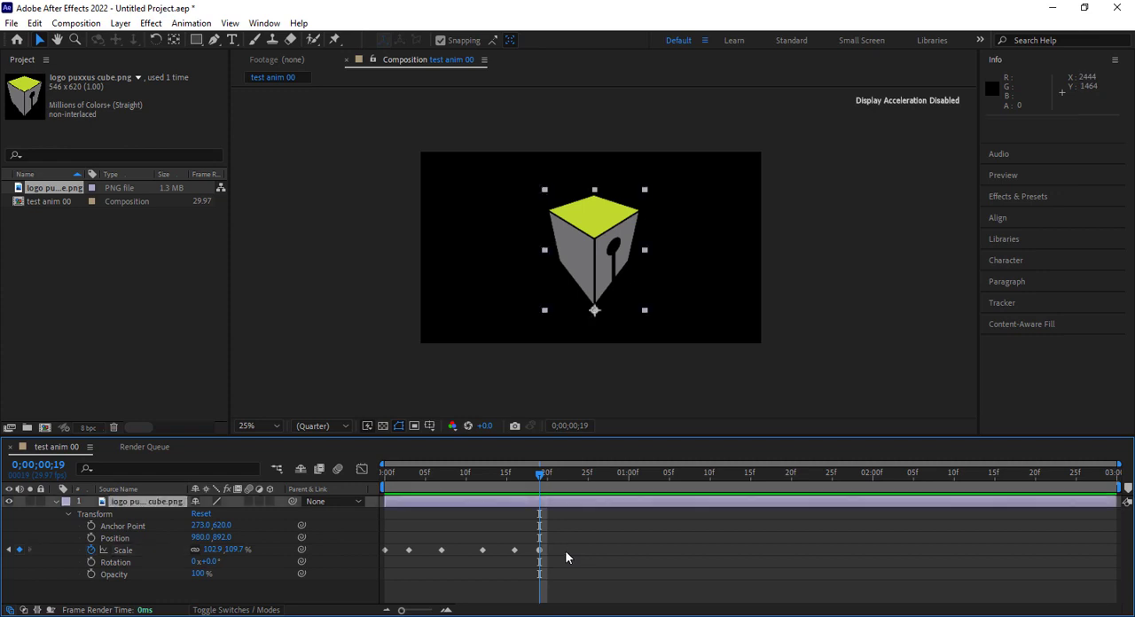
drag(540, 478, 369, 509)
key(space)
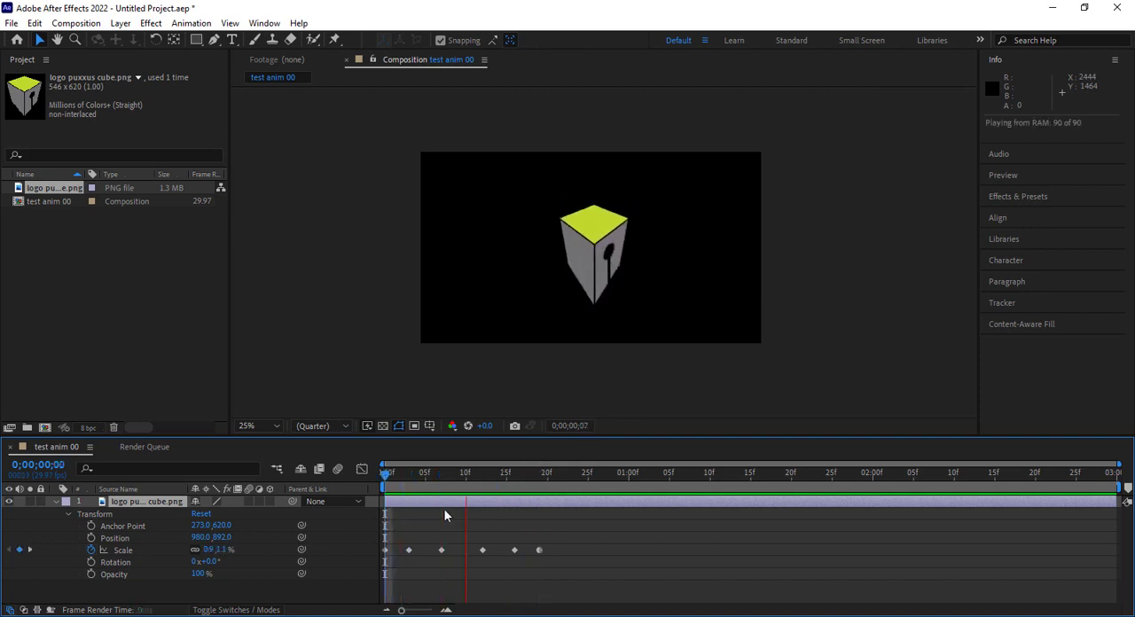
key(space)
Delete the Scale keyframe at 0;00;00;19
drag(474, 477, 533, 502)
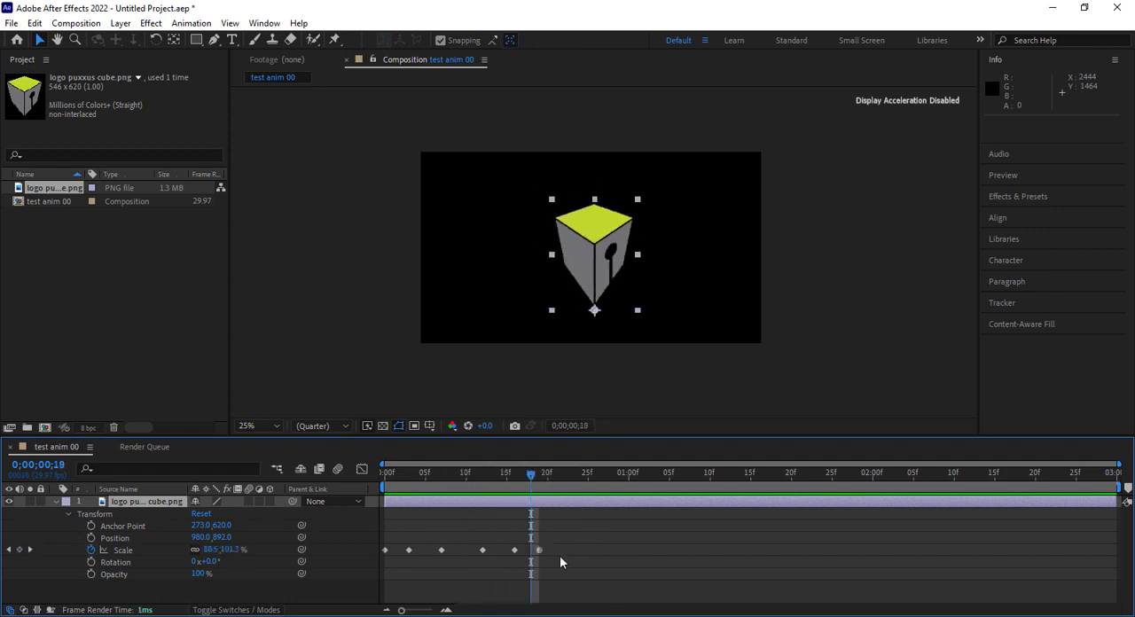
click(553, 557)
click(536, 550)
key(Delete)
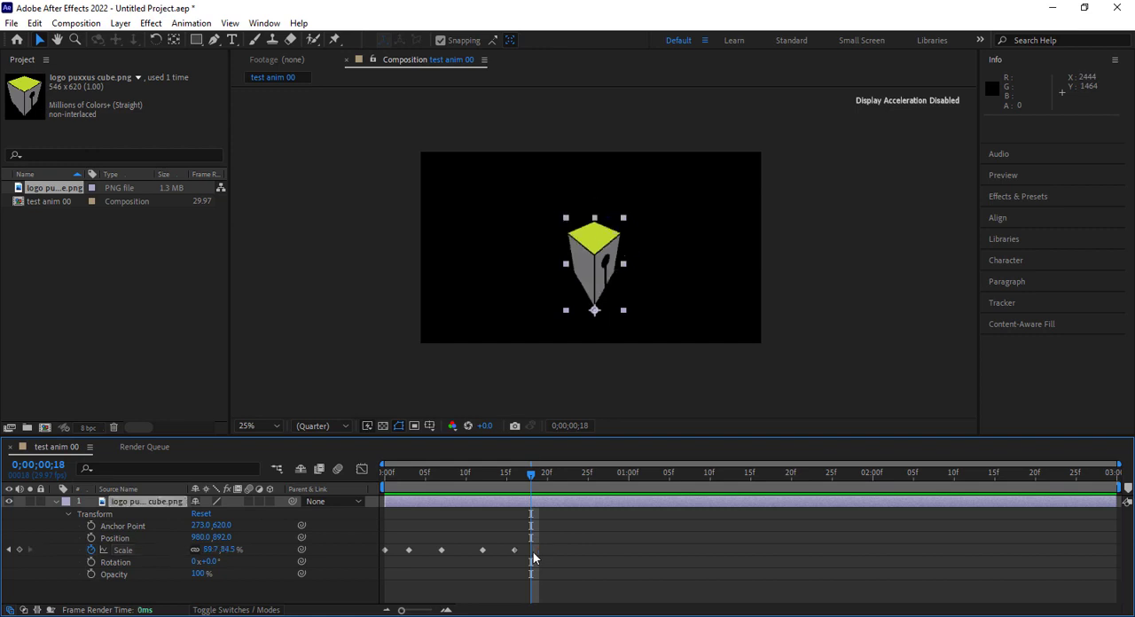
Set the final Scale keyframe at 0;00;00;16 to 100% by 100% and play back the animation
drag(527, 473, 514, 480)
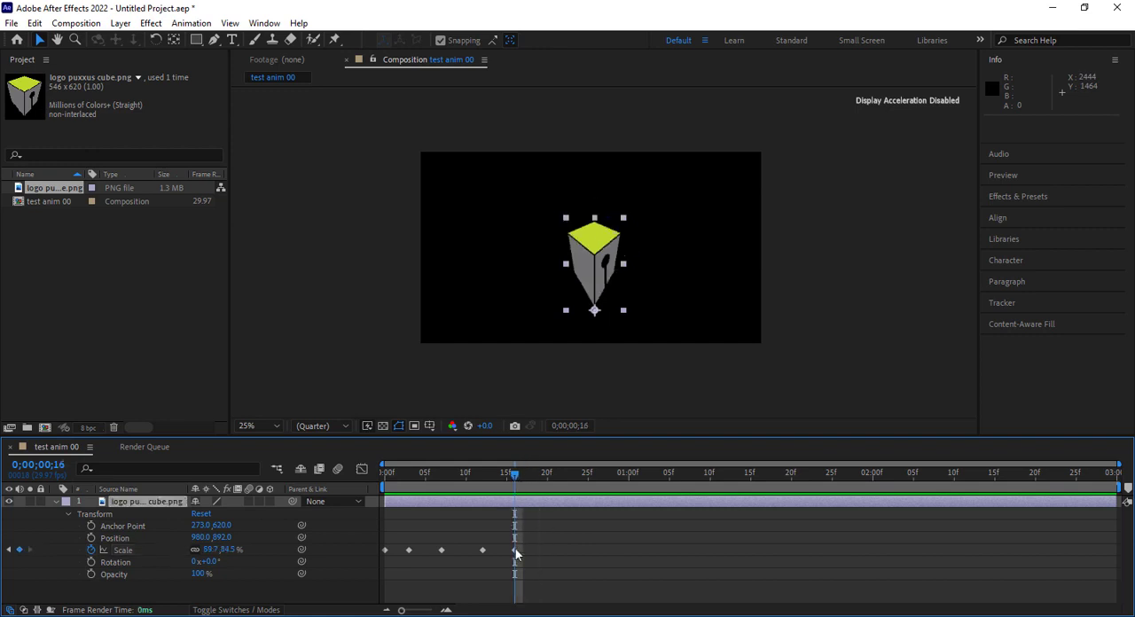
click(515, 550)
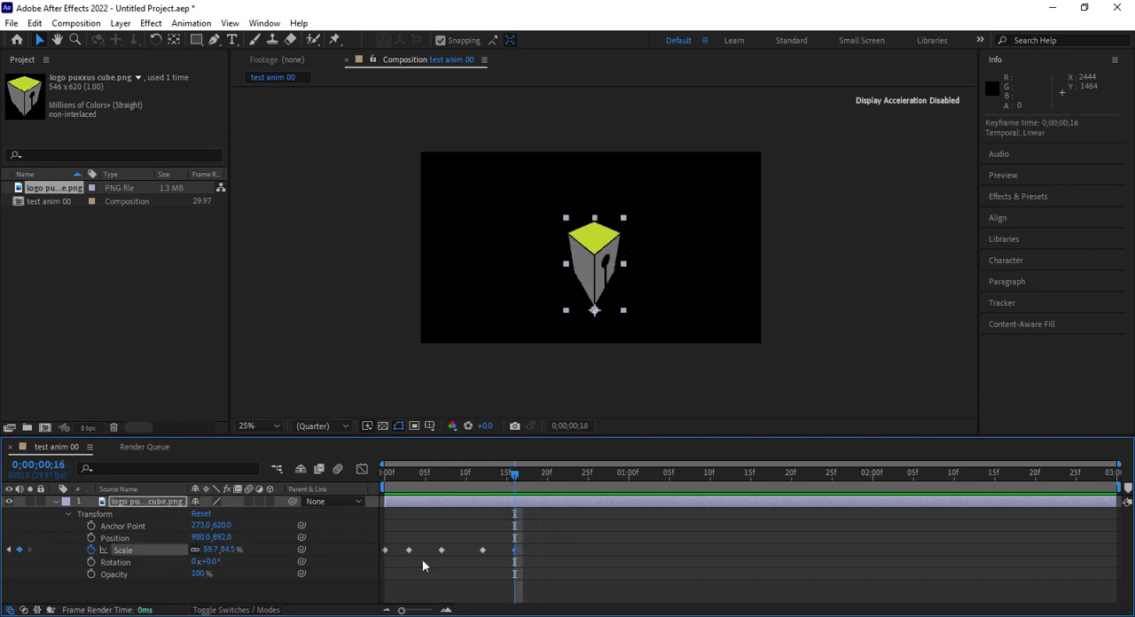
click(213, 551)
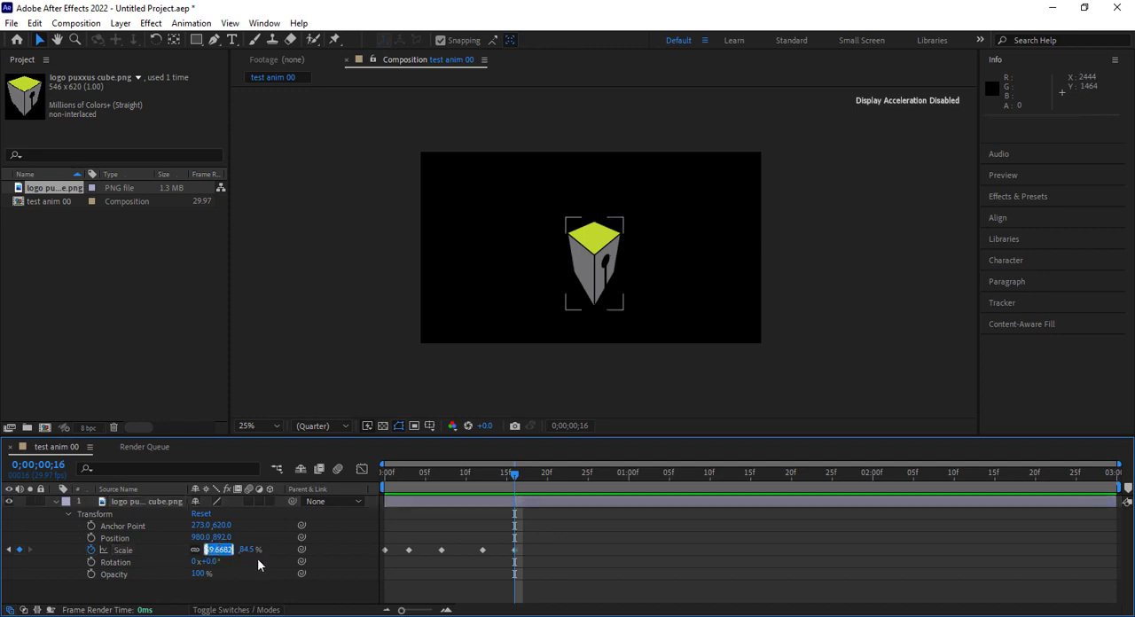
text(100)
key(Tab)
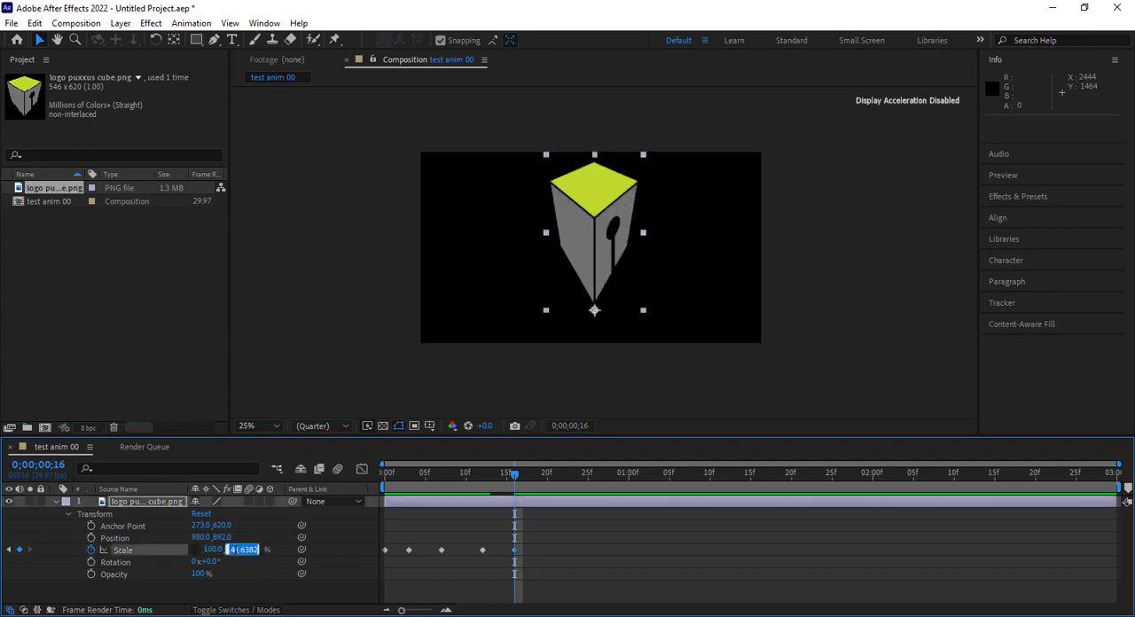
text(100)
key(Return)
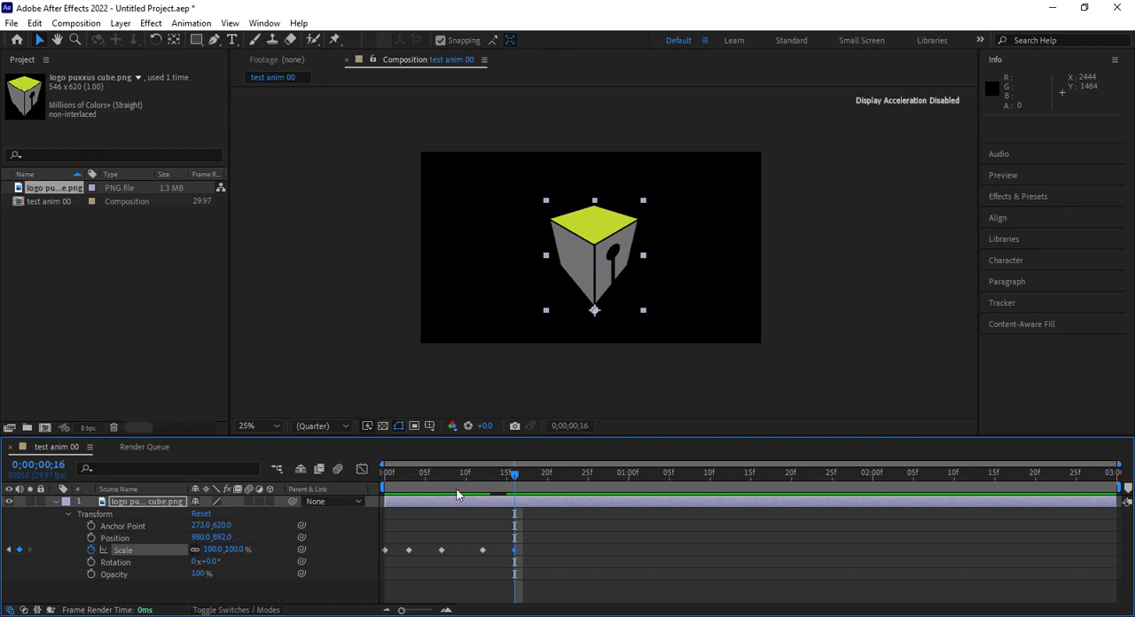
key(space)
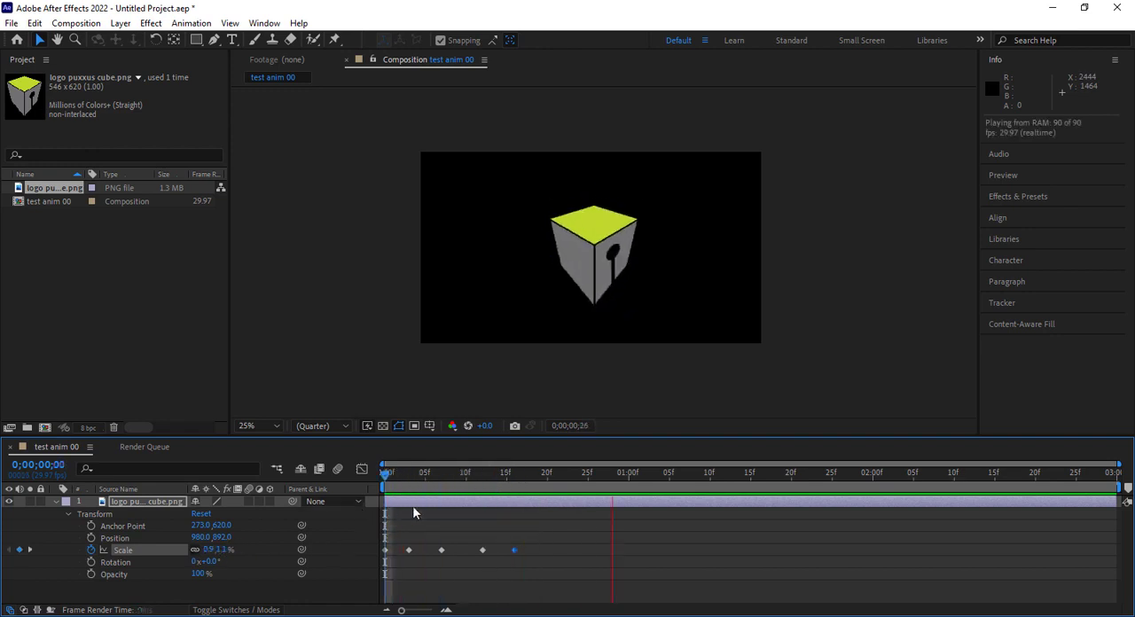
key(space)
Widen the cube logo to about 100% by 108% at 0;00;00;12 and about 74% by 74% at 0;00;00;07
drag(472, 481, 499, 524)
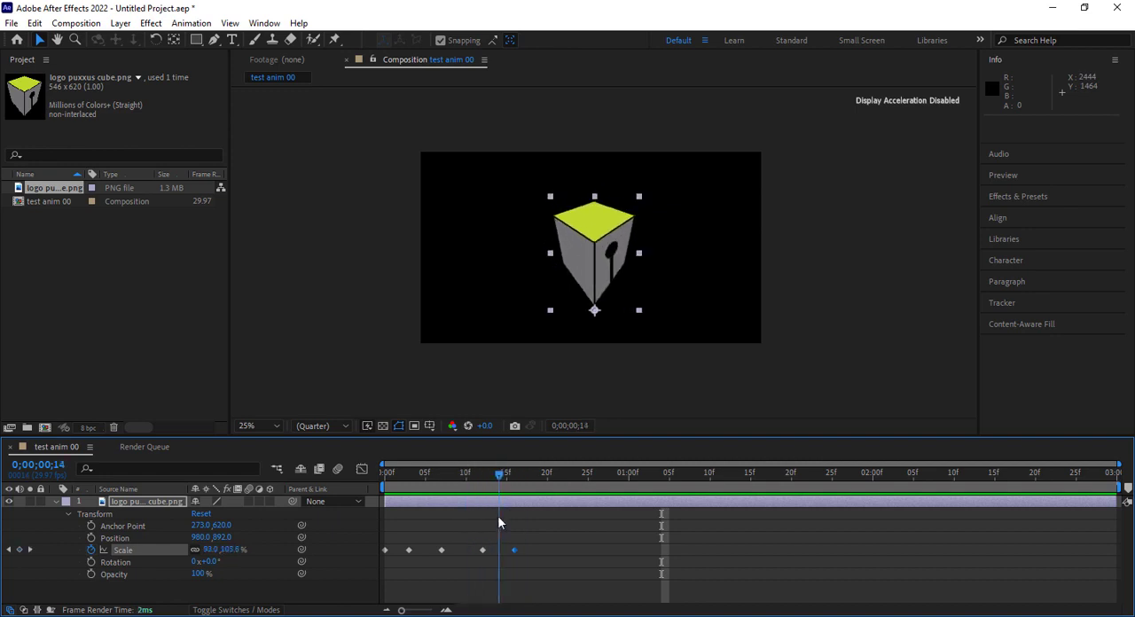
drag(497, 524, 464, 559)
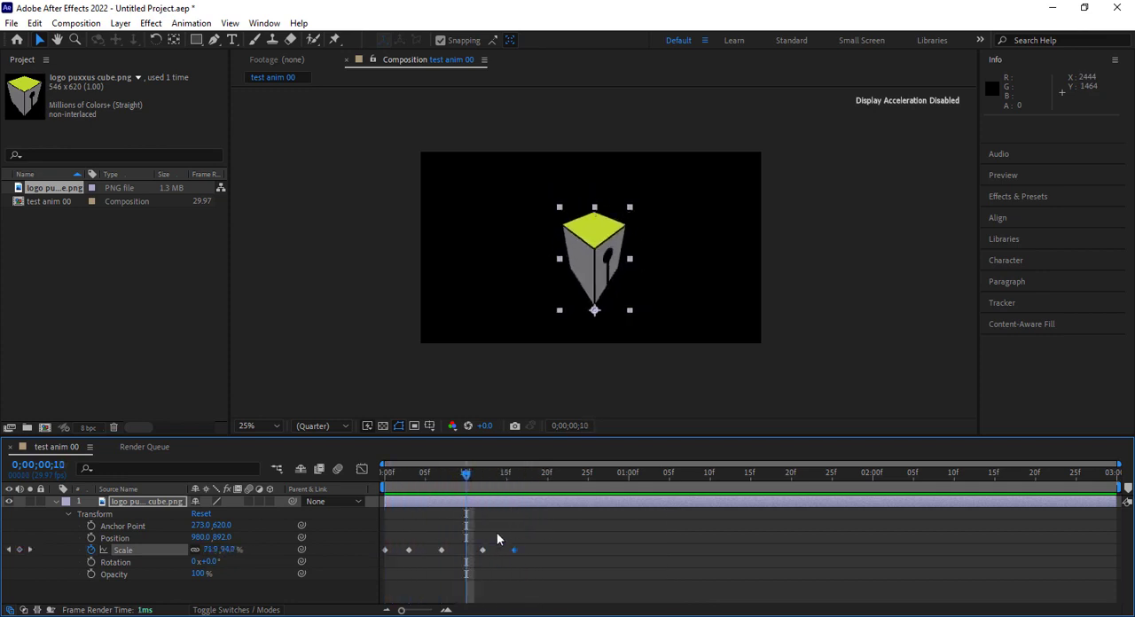
mouse_move(498, 476)
mouse_down()
mouse_move(516, 477)
mouse_move(485, 486)
mouse_up()
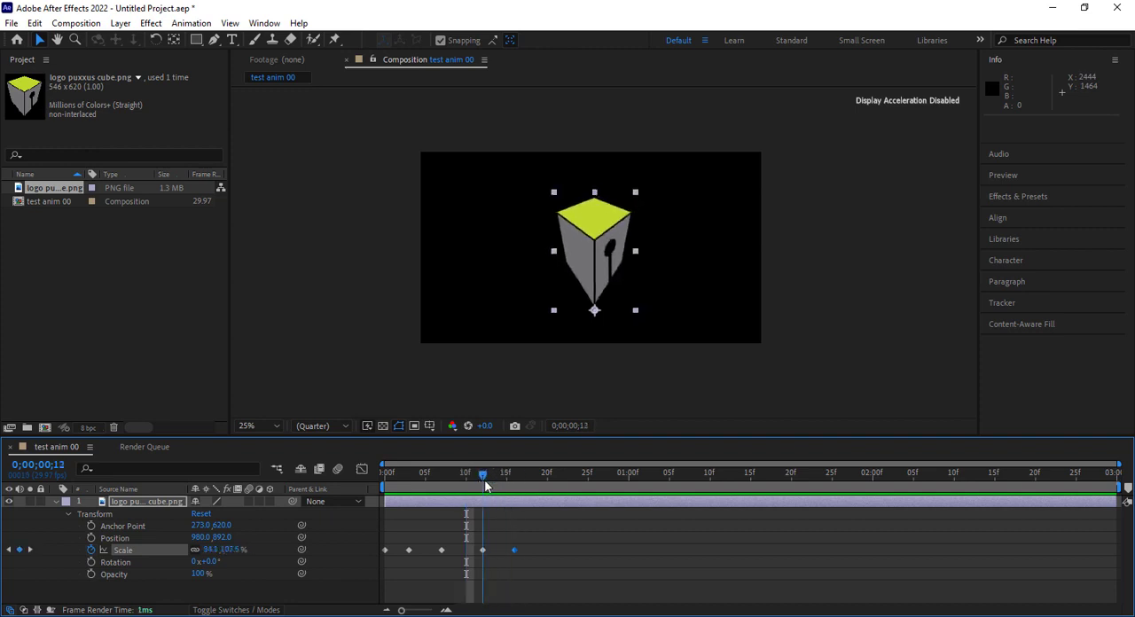
drag(553, 253, 546, 255)
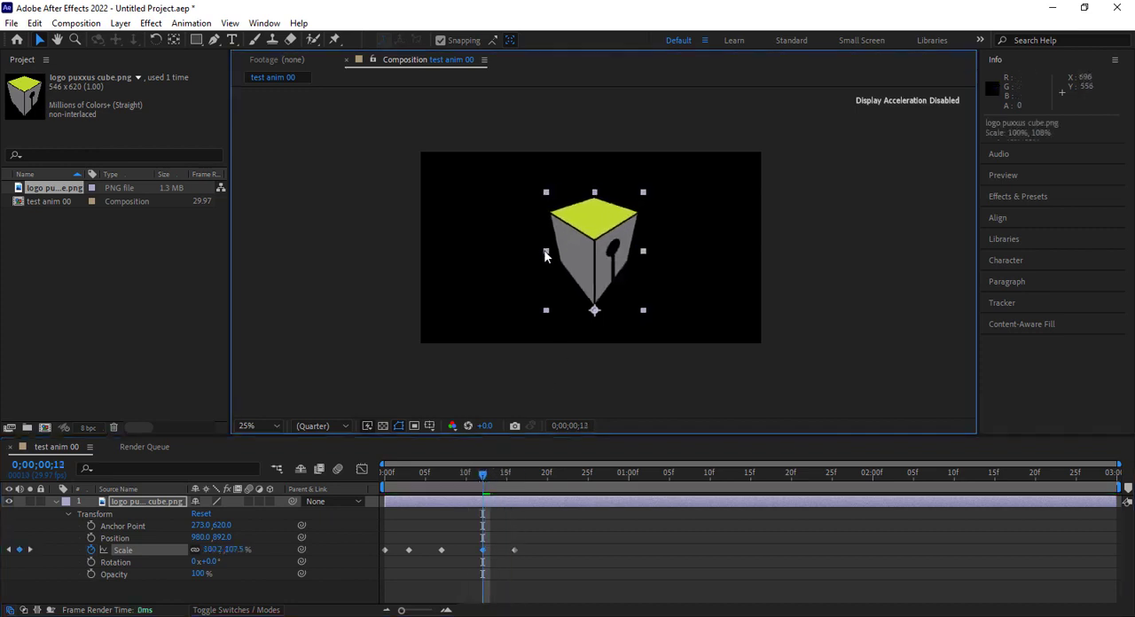
click(439, 467)
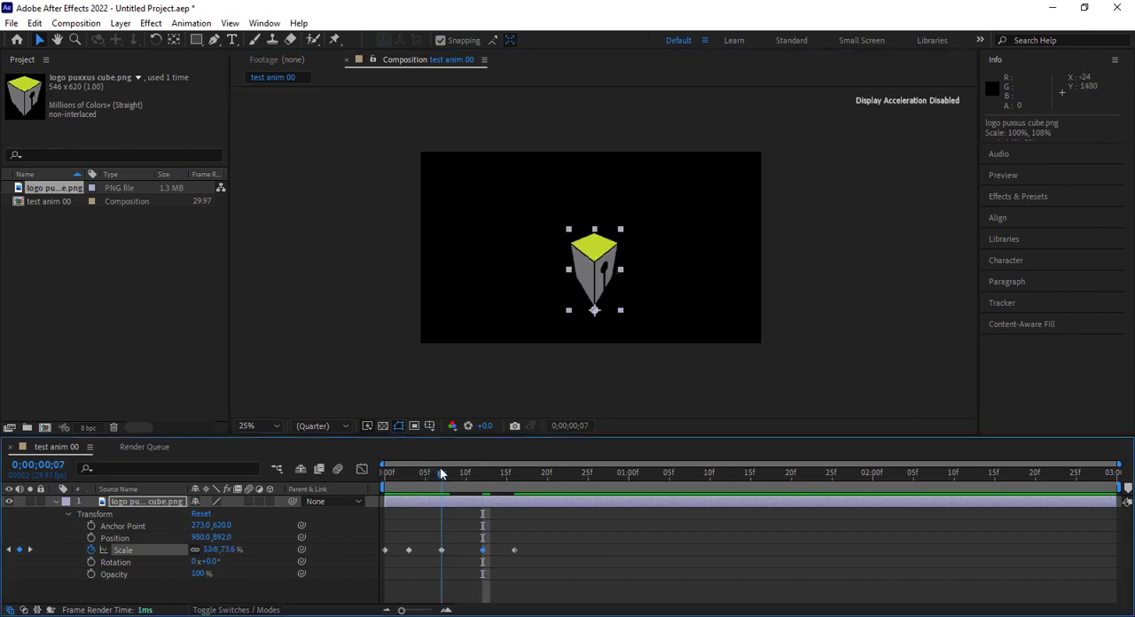
drag(568, 269, 558, 270)
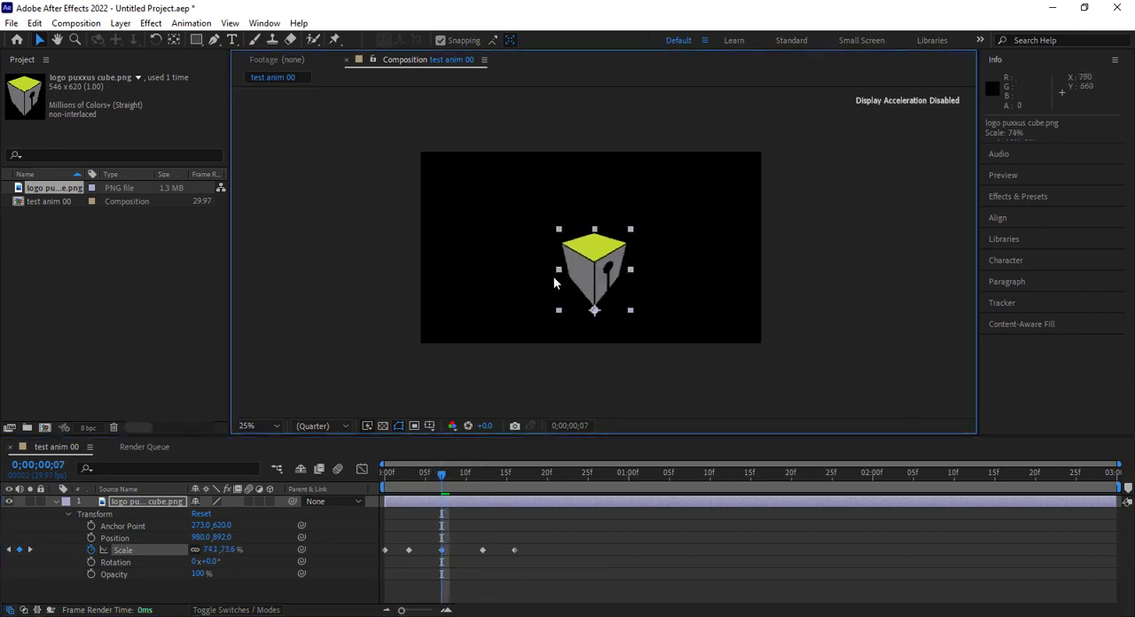
Replay the logo animation from the first frame to check the timing and proportions of the bounce
drag(448, 477, 392, 475)
key(Home)
key(space)
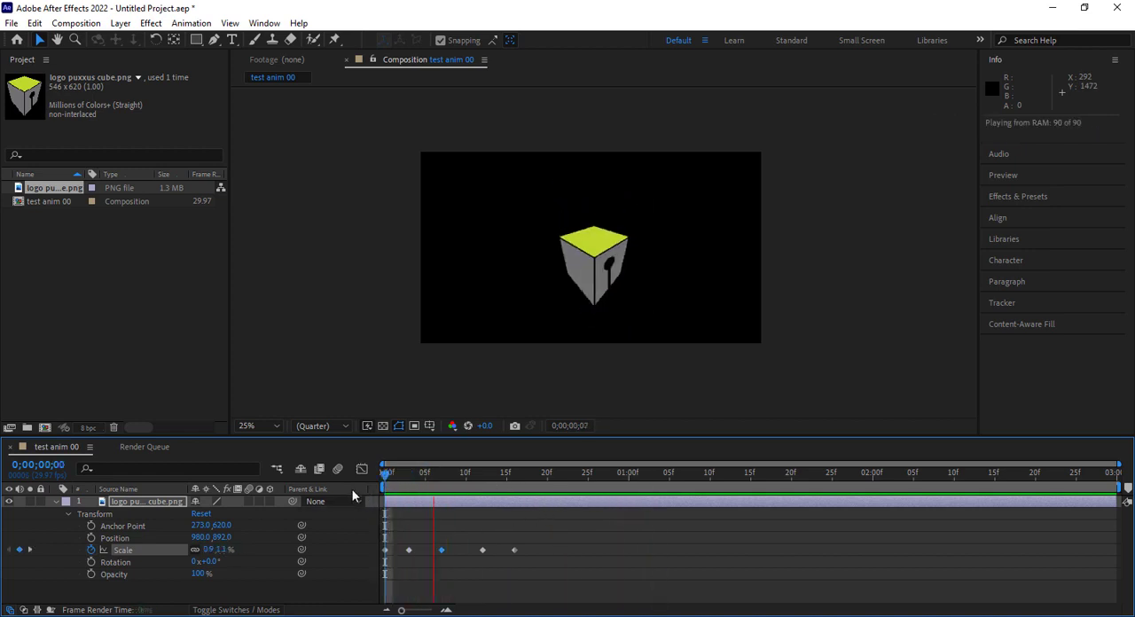
key(space)
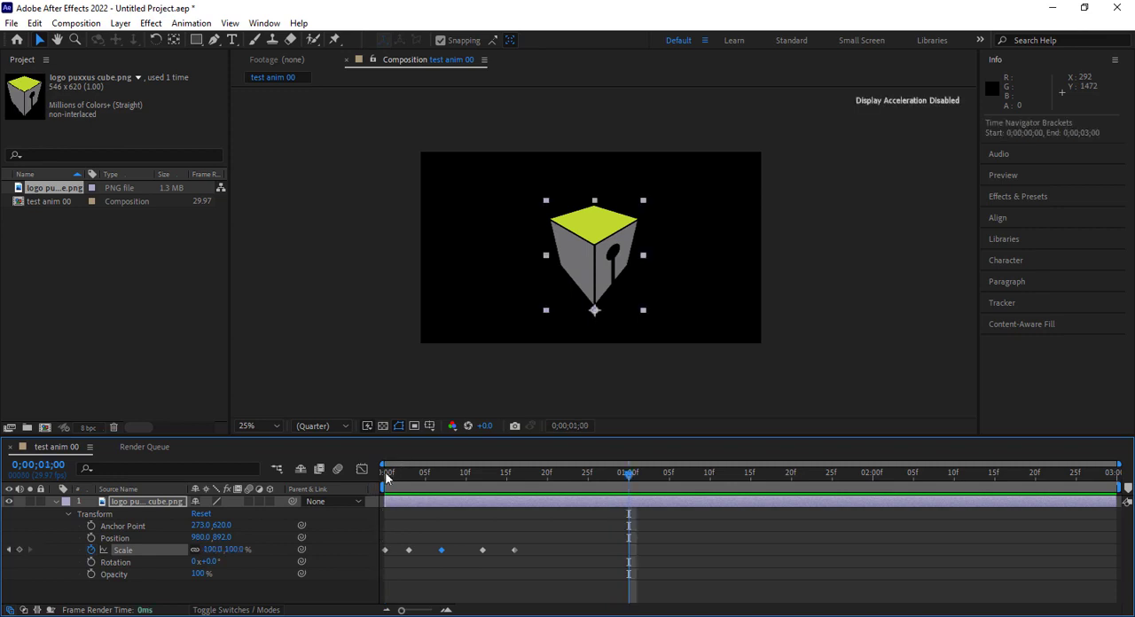
key(Home)
key(space)
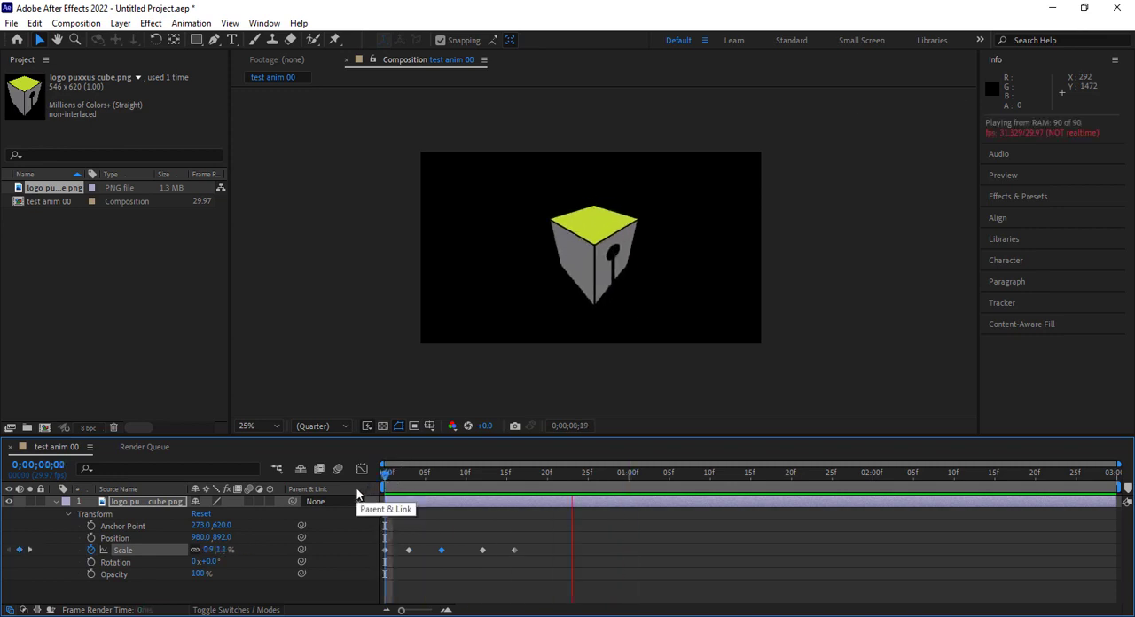
key(space)
key(Home)
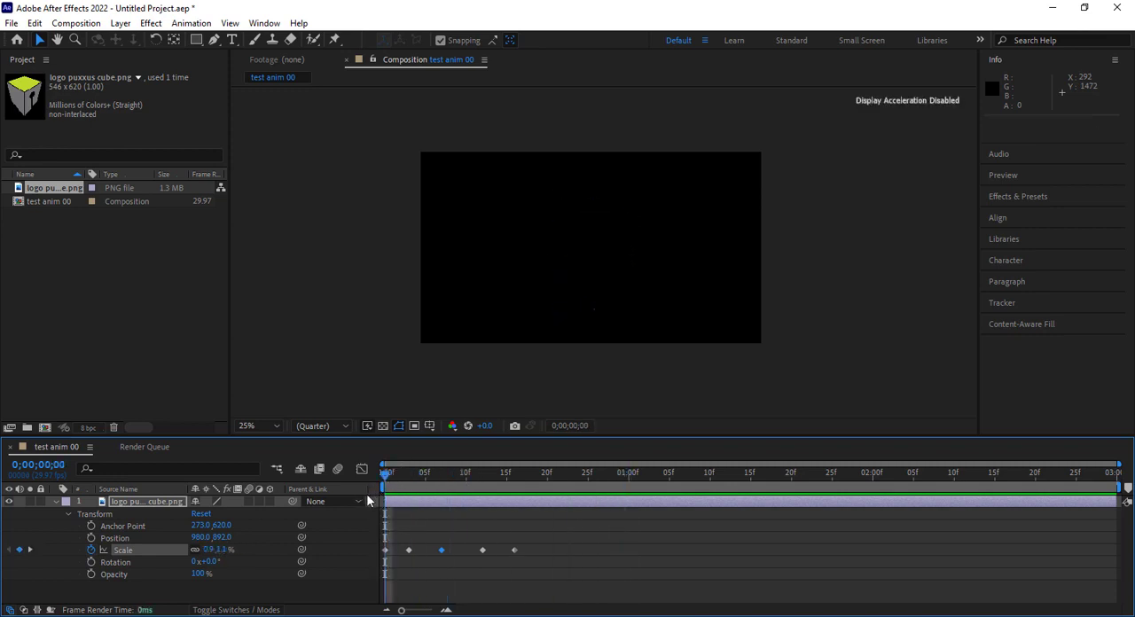
Apply Easy Ease to all five Scale keyframes of the cube logo layer
key(space)
key(space)
click(545, 547)
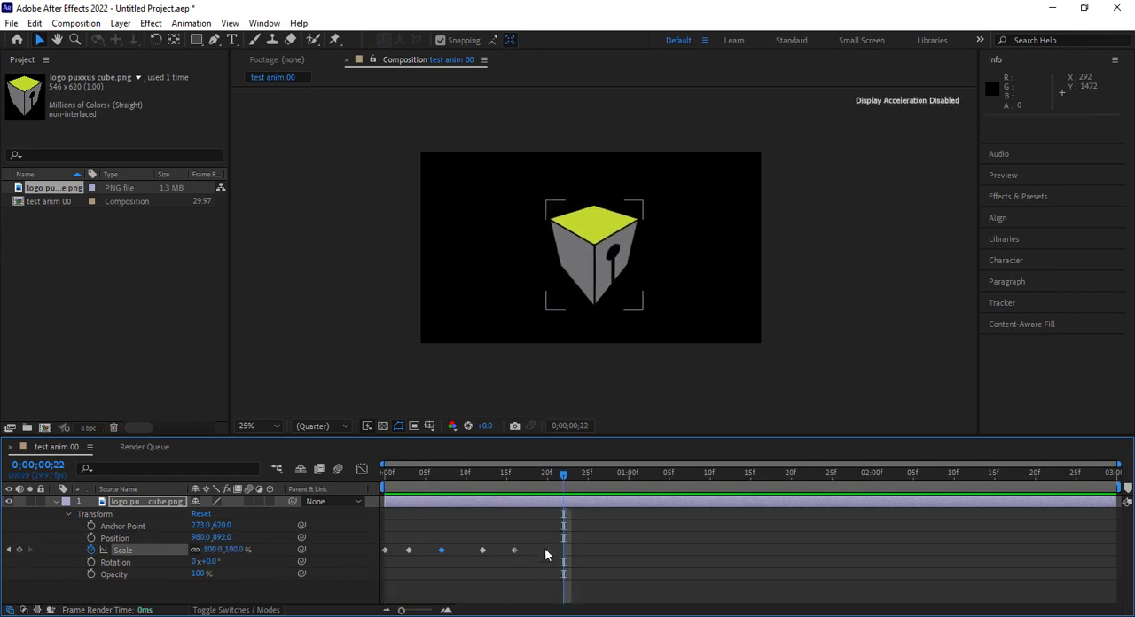
drag(543, 547, 358, 550)
right_click(408, 551)
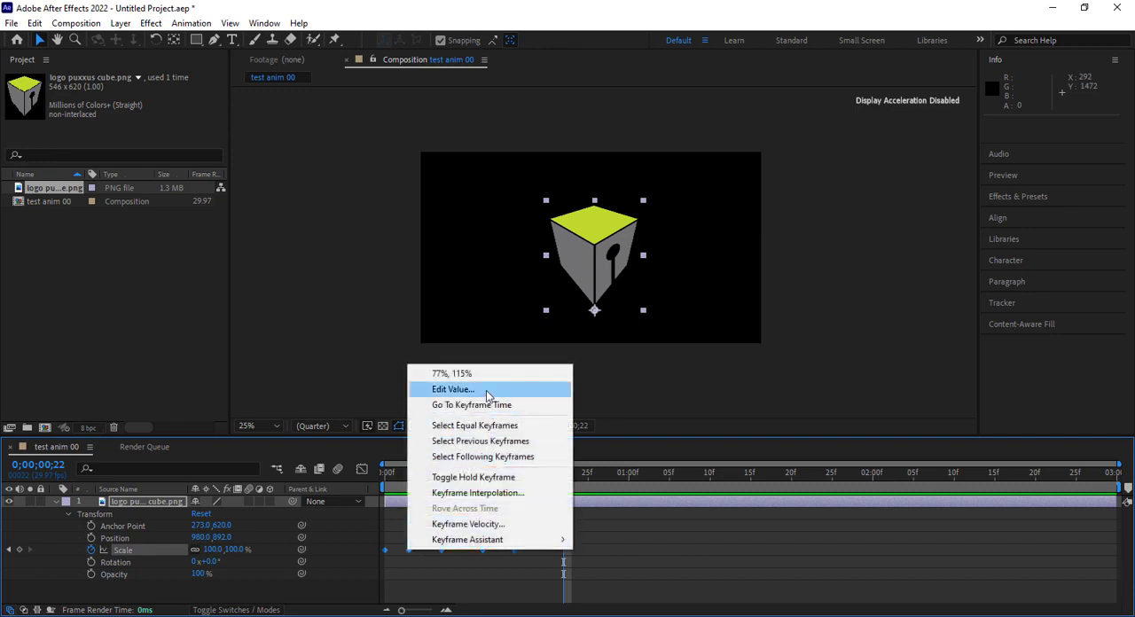
mouse_move(506, 541)
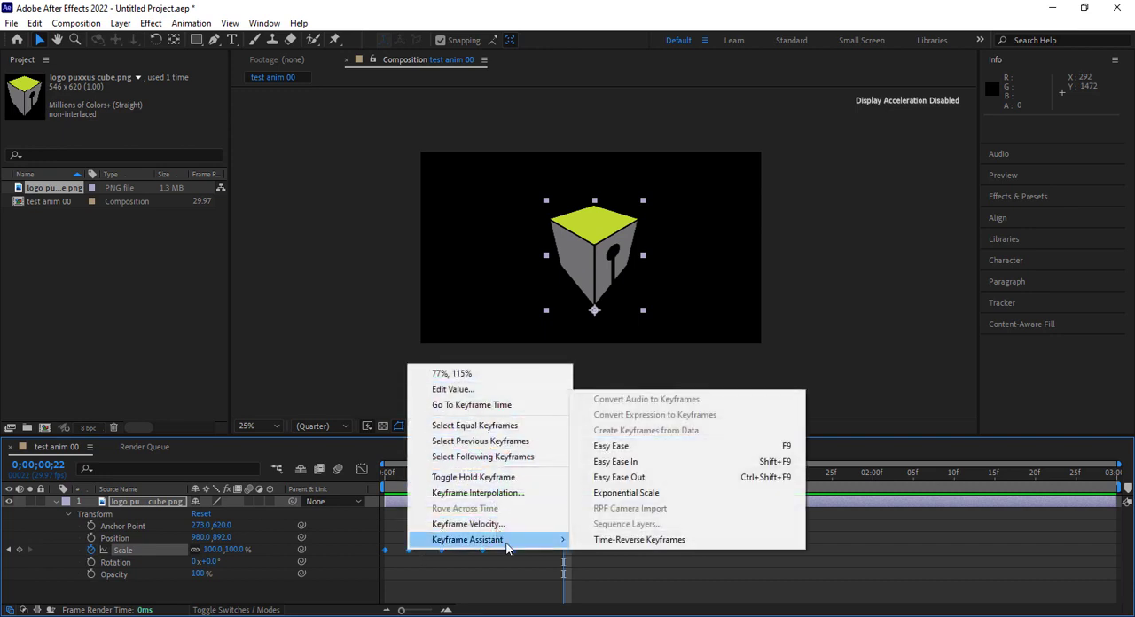
click(655, 445)
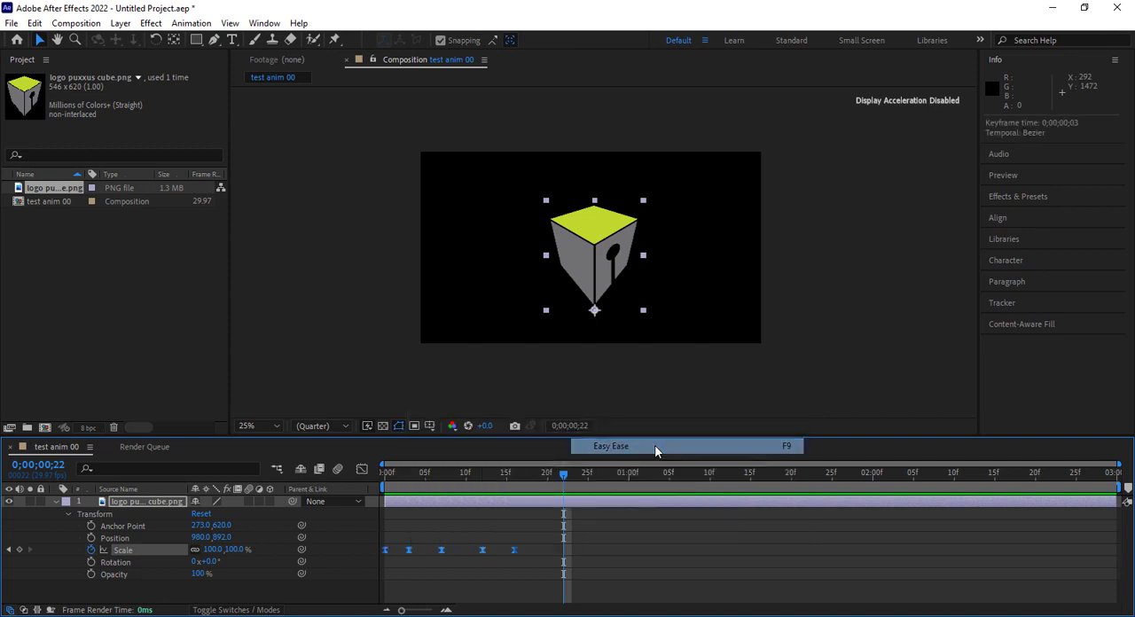
Play the eased logo animation from the first frame to check how smoothly it bounces
drag(409, 475, 365, 488)
key(space)
key(space)
key(space)
key(space)
key(space)
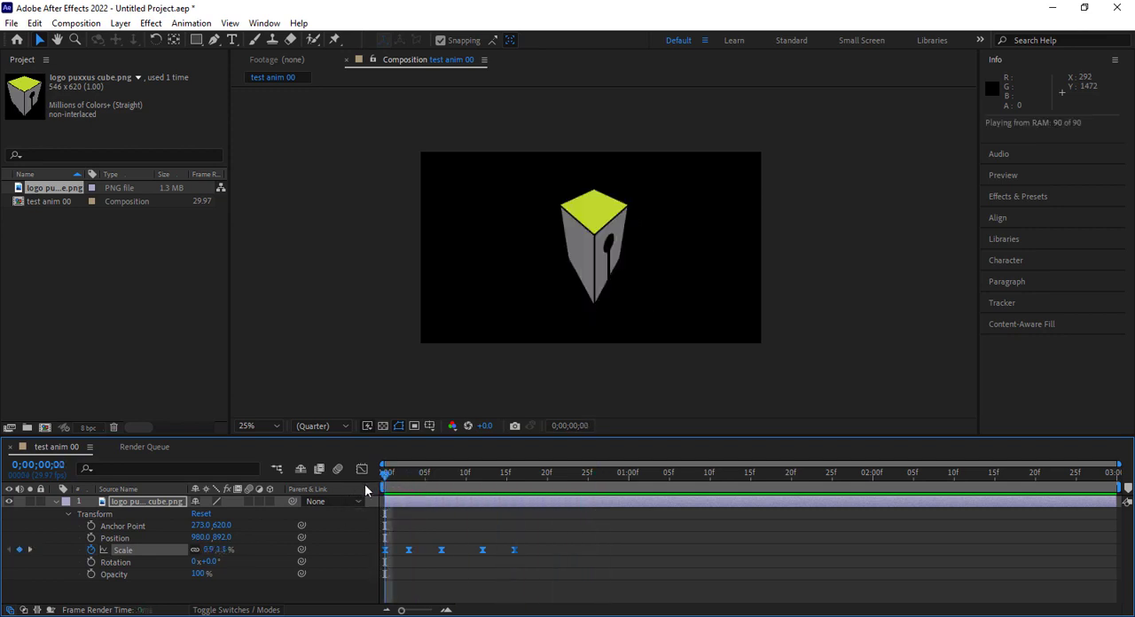
key(space)
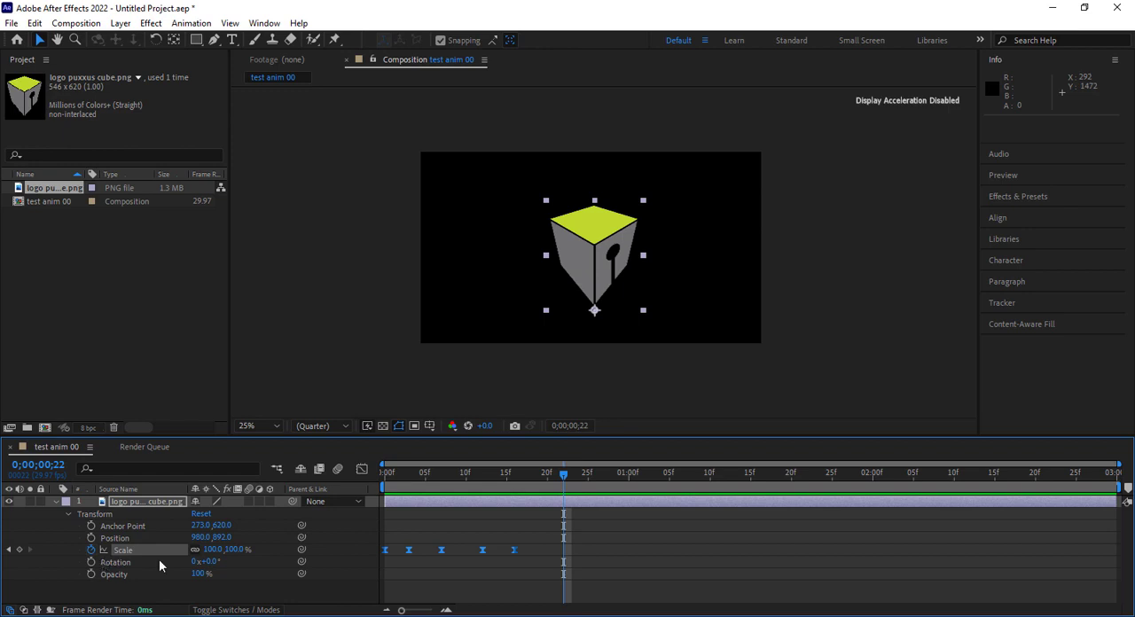
Enable motion blur for the composition and the cube logo layer, and examine the blur up close at 0;00;00;01
click(247, 501)
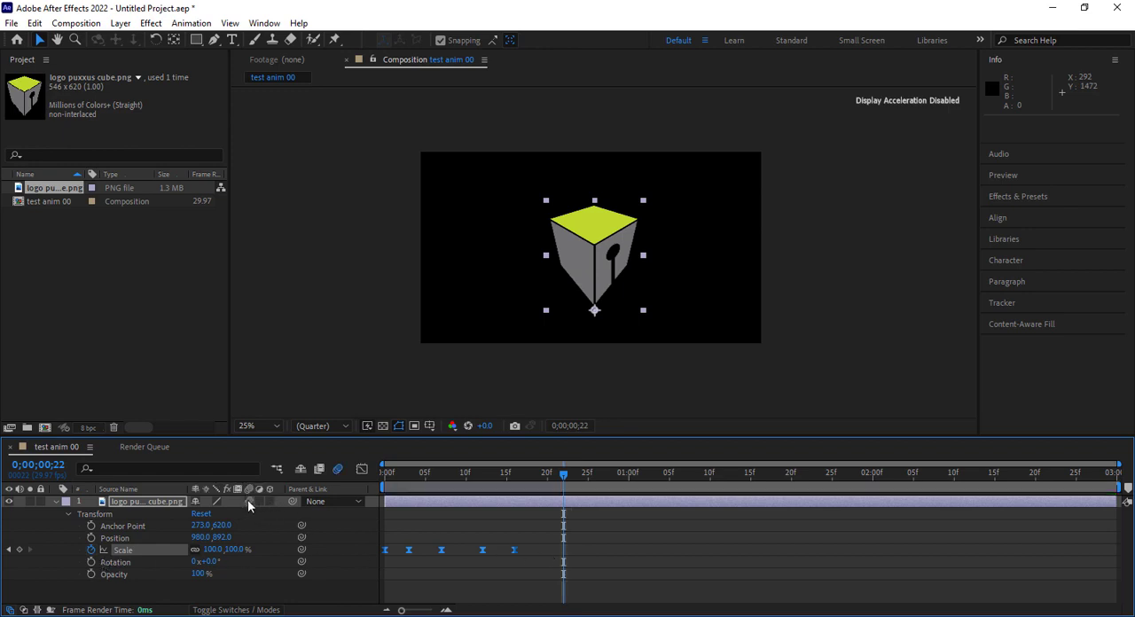
key(space)
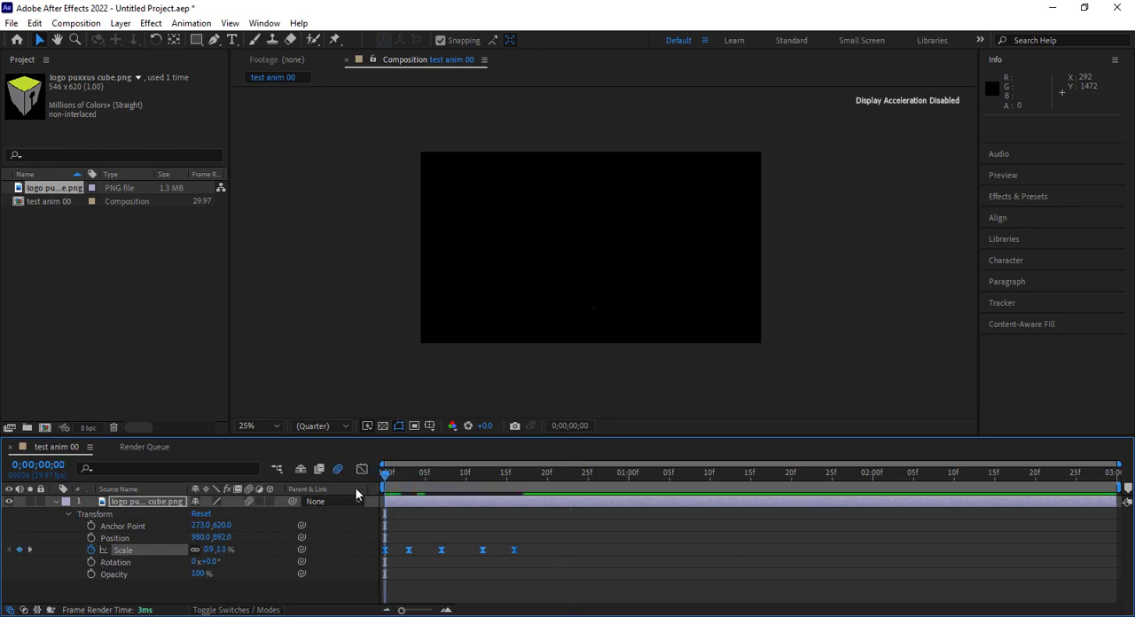
click(402, 467)
mouse_move(396, 473)
mouse_down()
mouse_move(385, 476)
mouse_move(396, 478)
mouse_up()
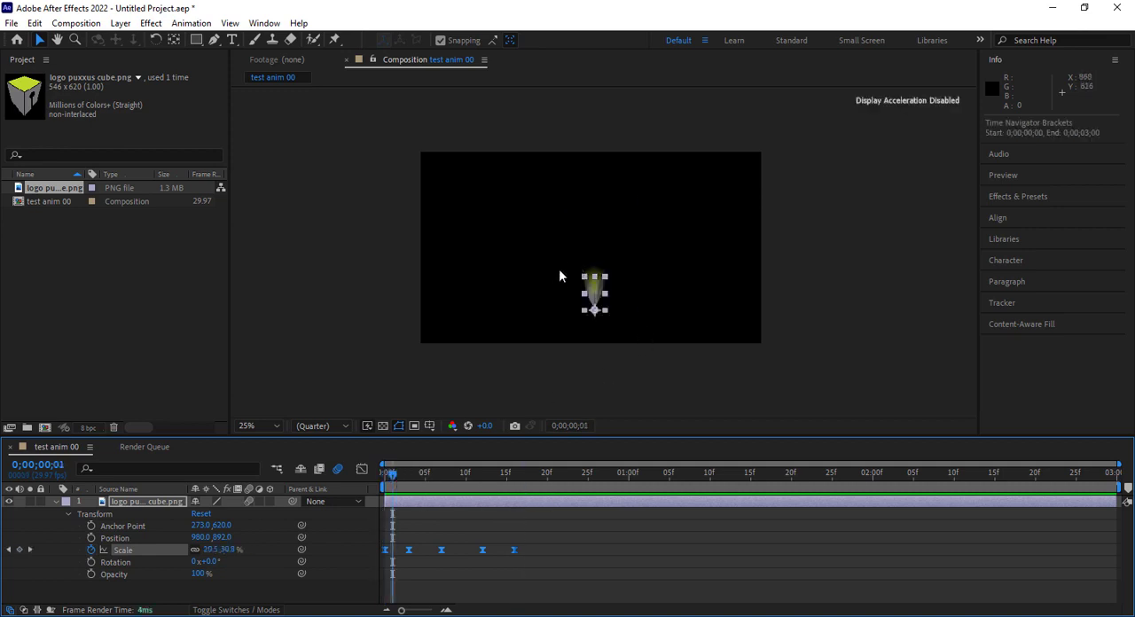
click(815, 244)
scroll(601, 282, up, 4)
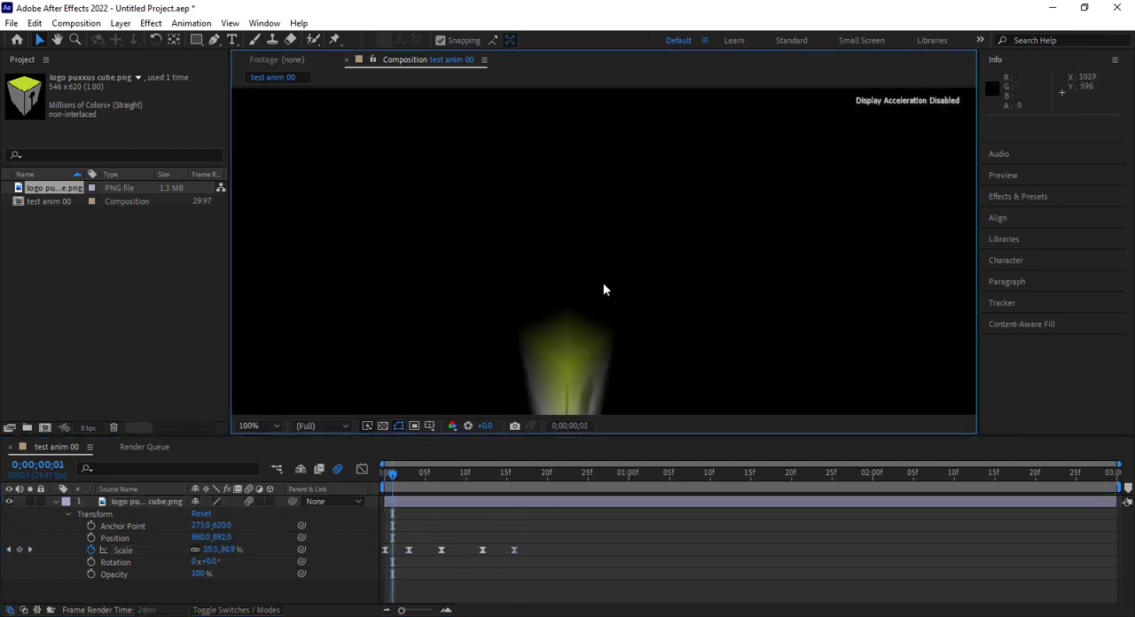
drag(739, 327, 730, 223)
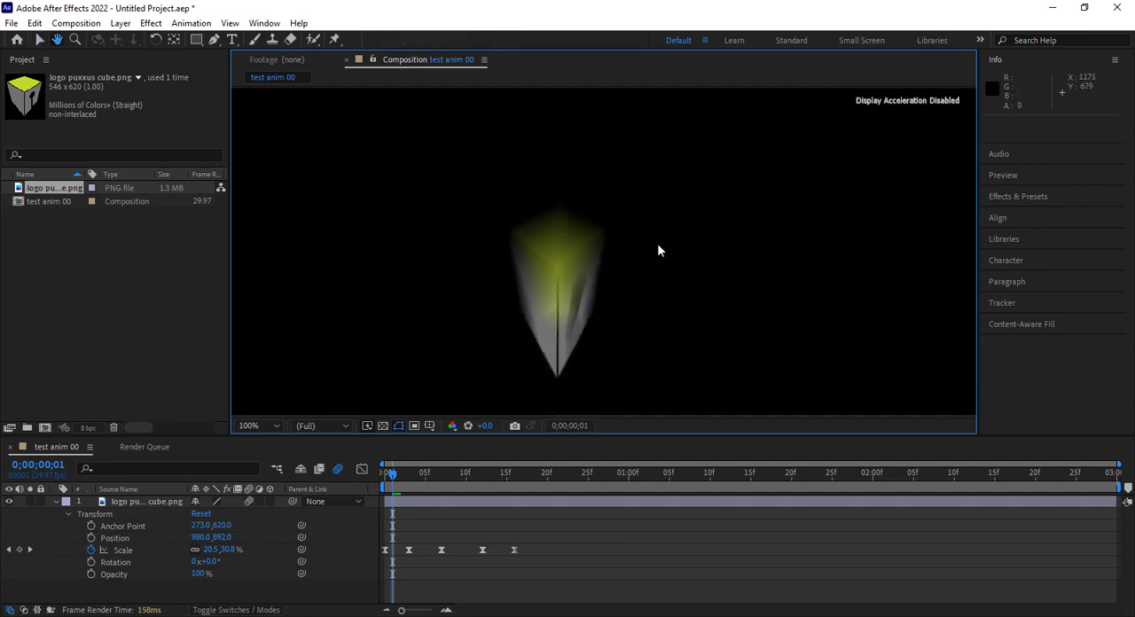
click(592, 285)
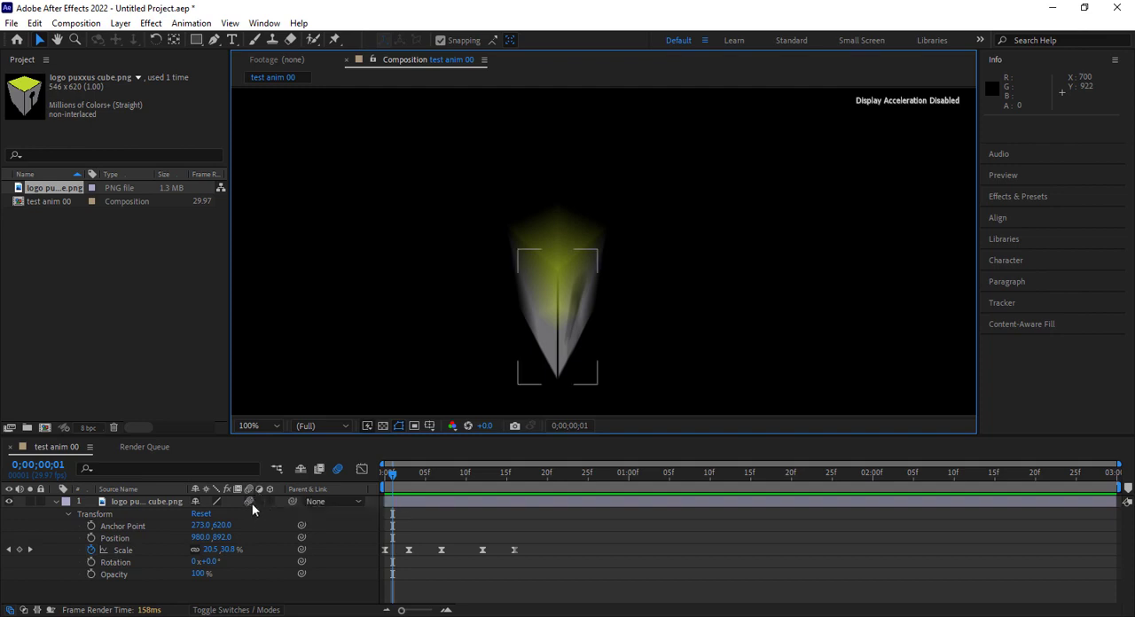
Toggle the cube logo layer's motion blur switch off and back on
click(252, 503)
click(250, 502)
click(250, 501)
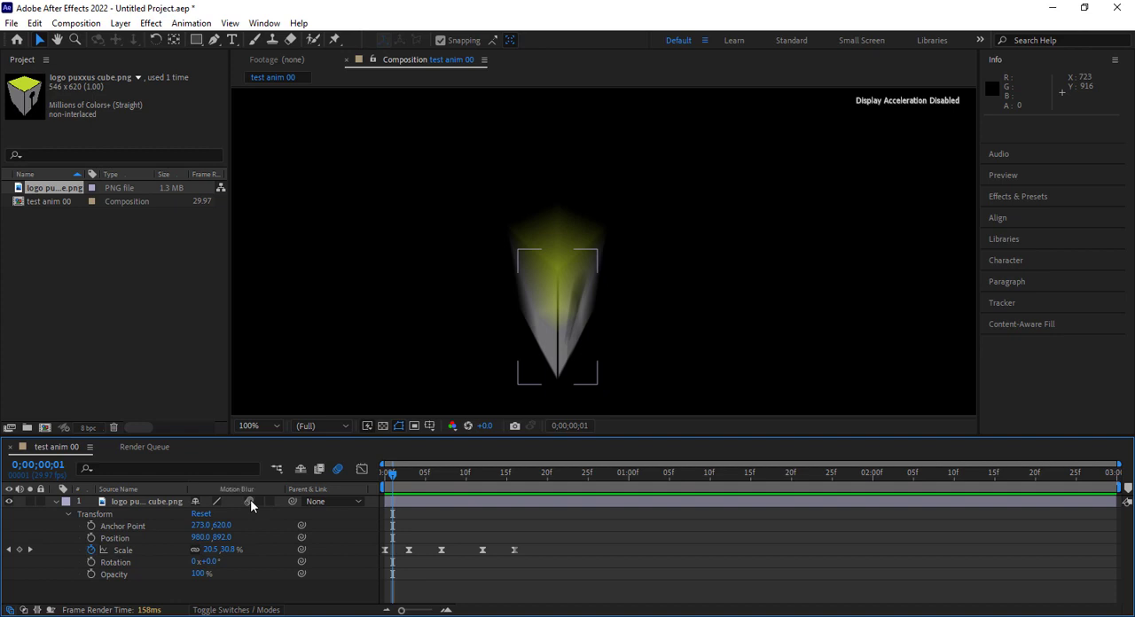
click(250, 501)
click(250, 501)
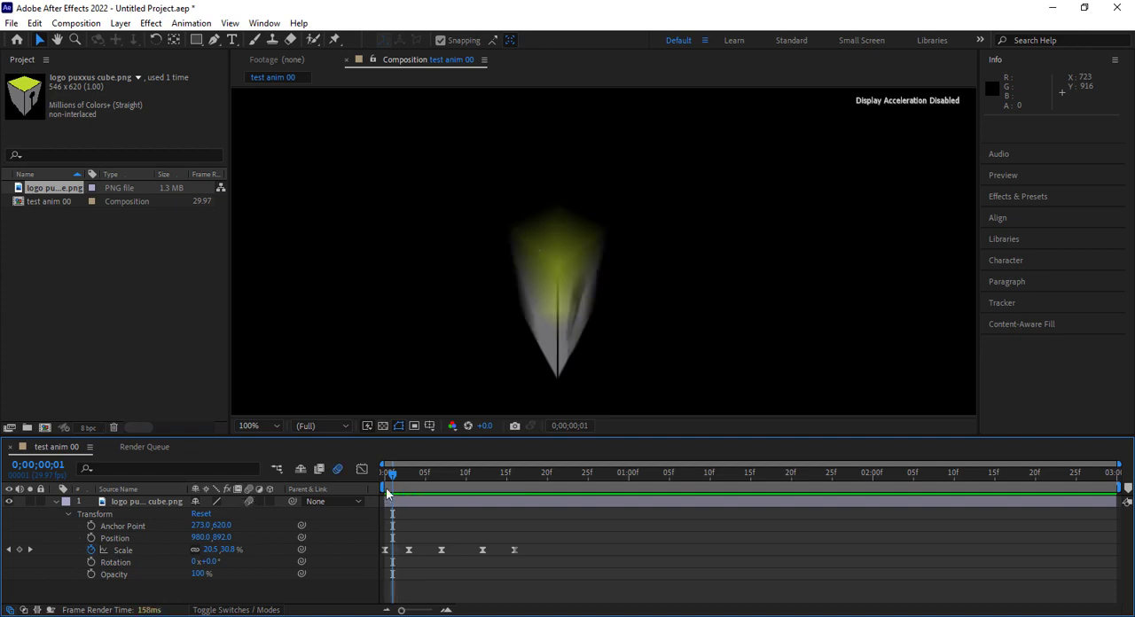
Play the motion-blurred animation from the first frame, first close up and again with the whole composition in view
drag(393, 473, 383, 475)
key(space)
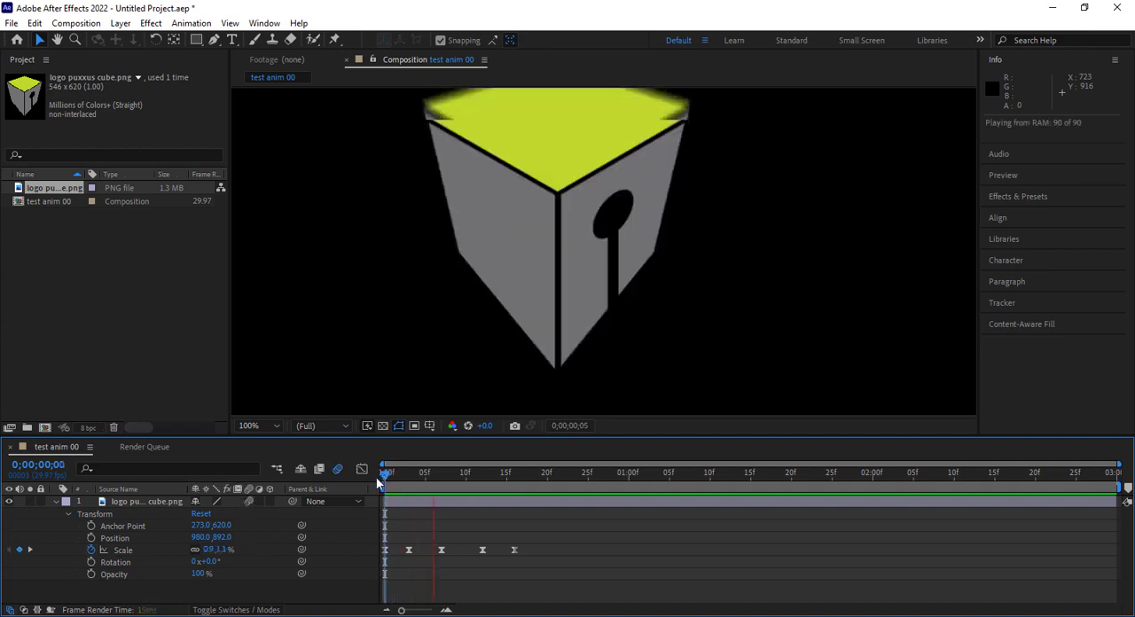
scroll(613, 316, down, 2)
scroll(613, 317, down, 6)
scroll(613, 317, up, 4)
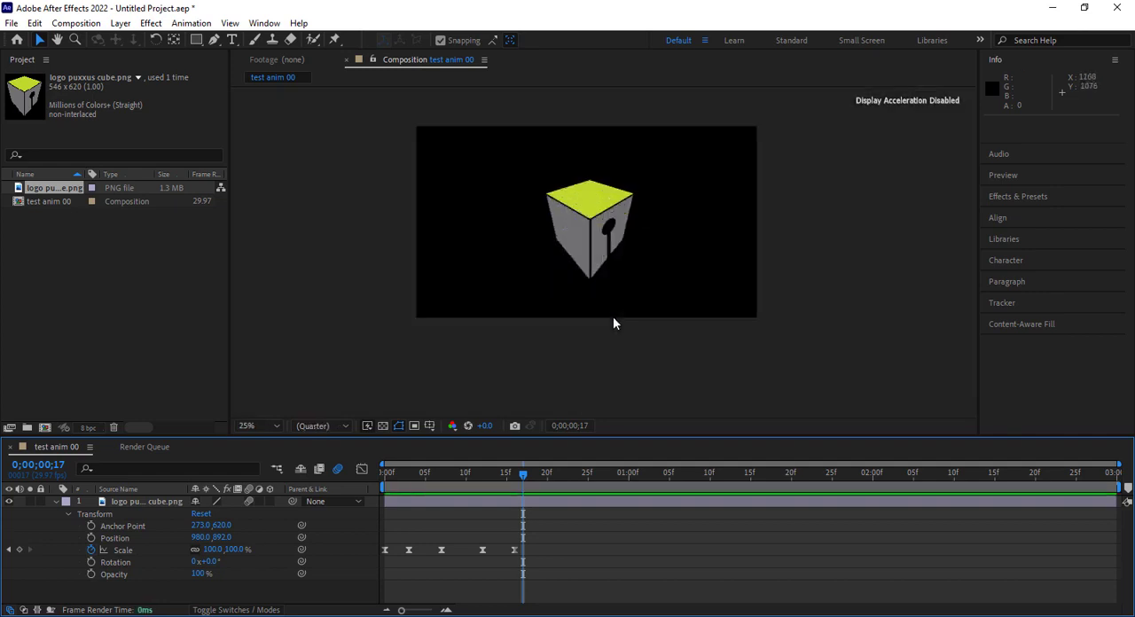
drag(810, 224, 801, 273)
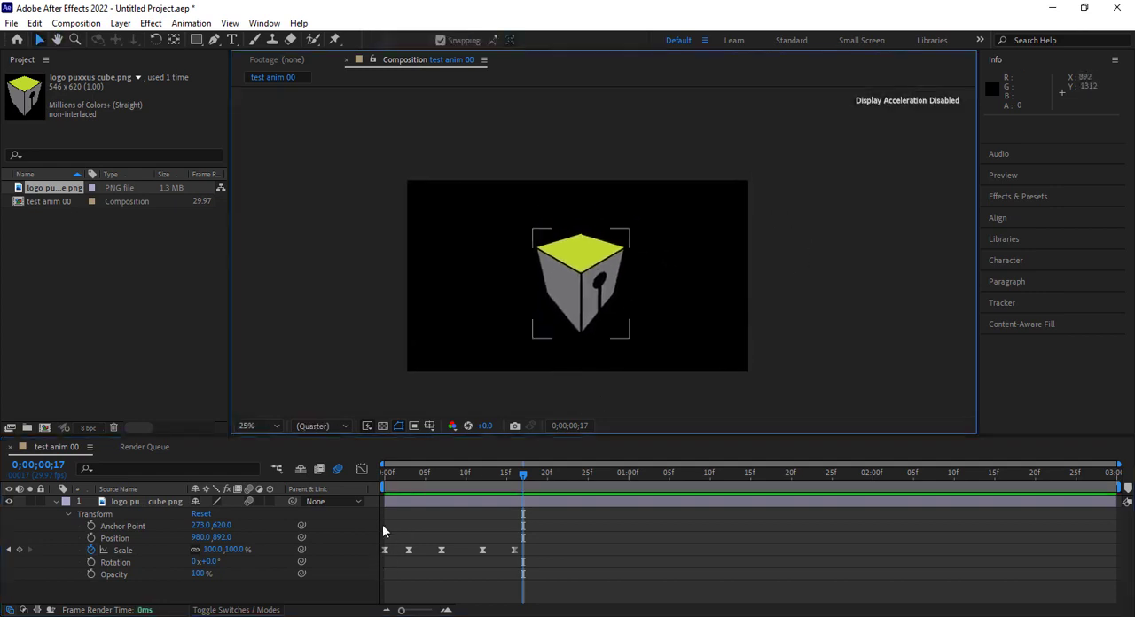
drag(434, 477, 364, 498)
key(space)
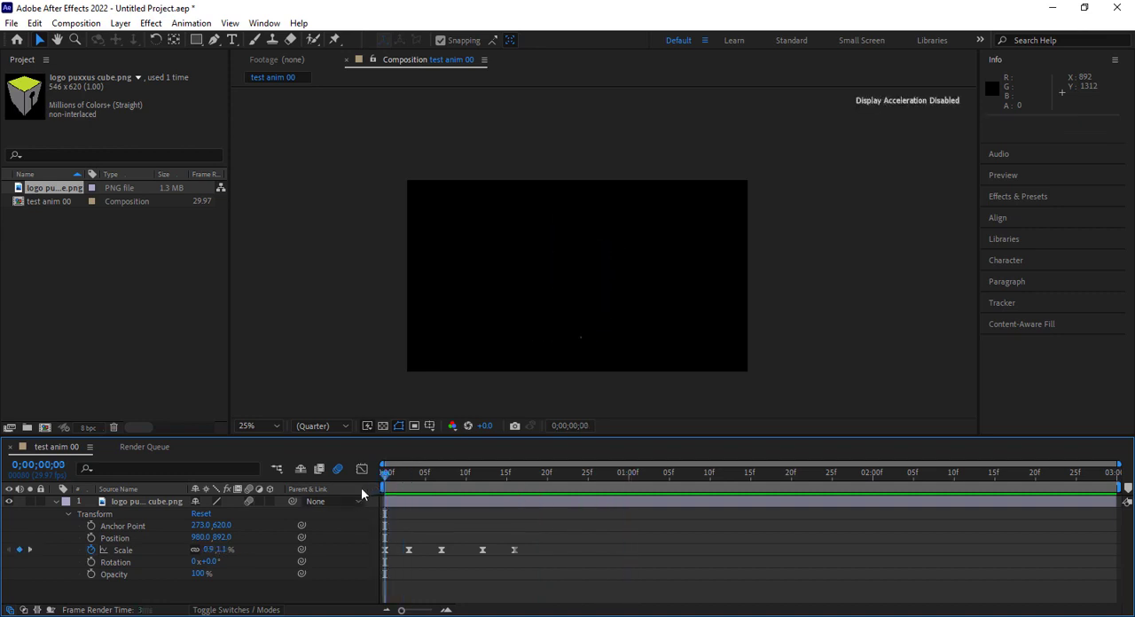
key(space)
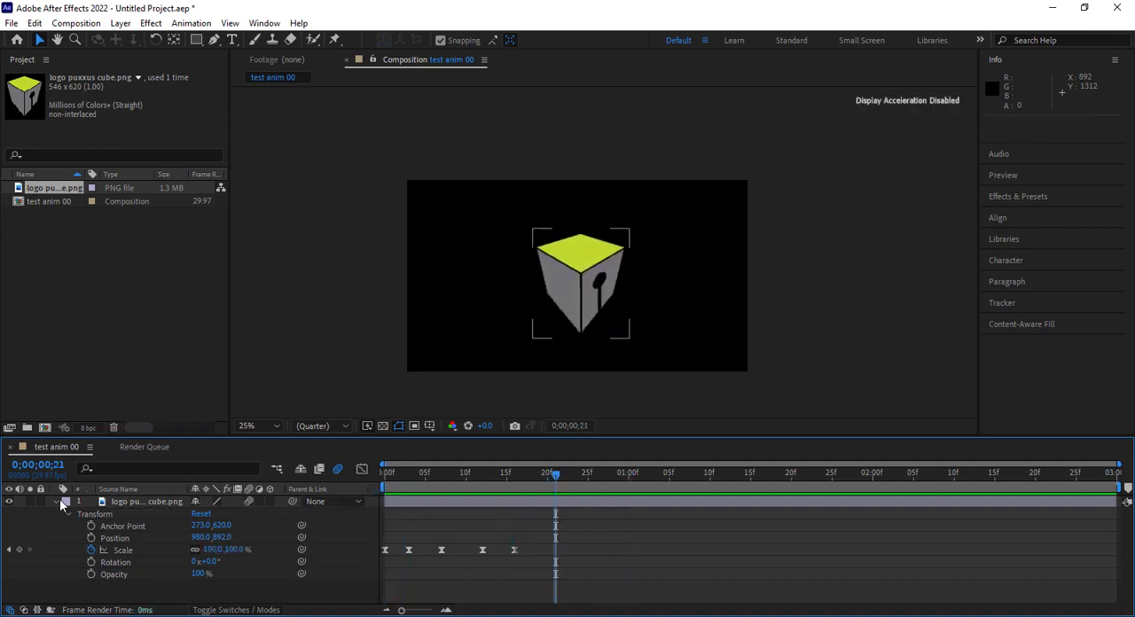
Collapse the cube logo layer's properties and replay the animation from the first frame
click(53, 503)
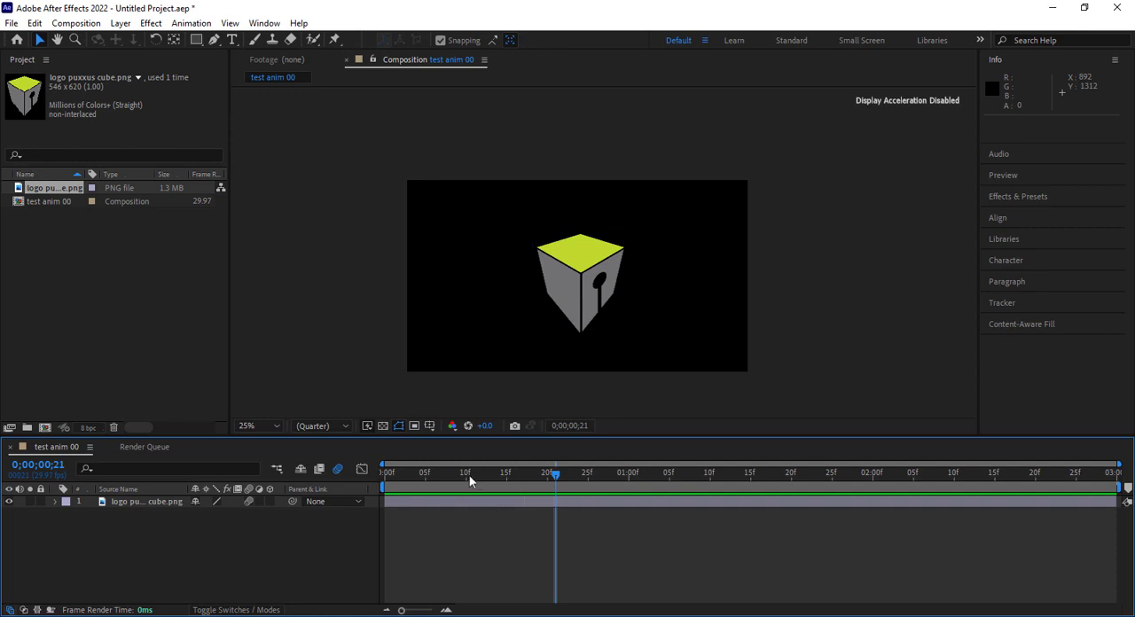
drag(468, 474, 369, 483)
key(space)
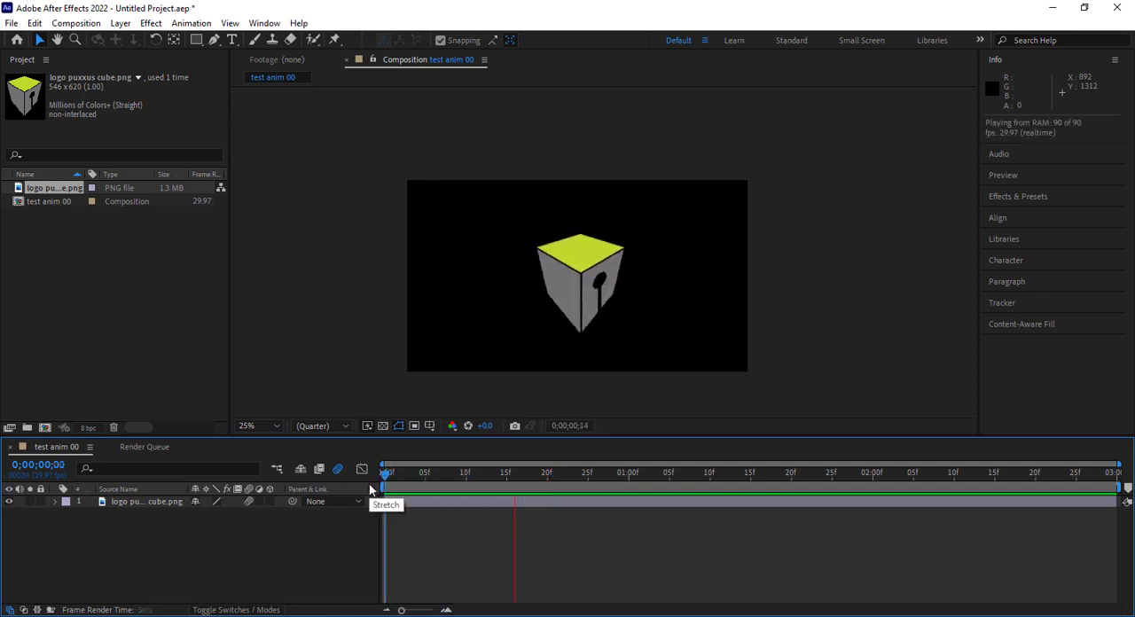
key(space)
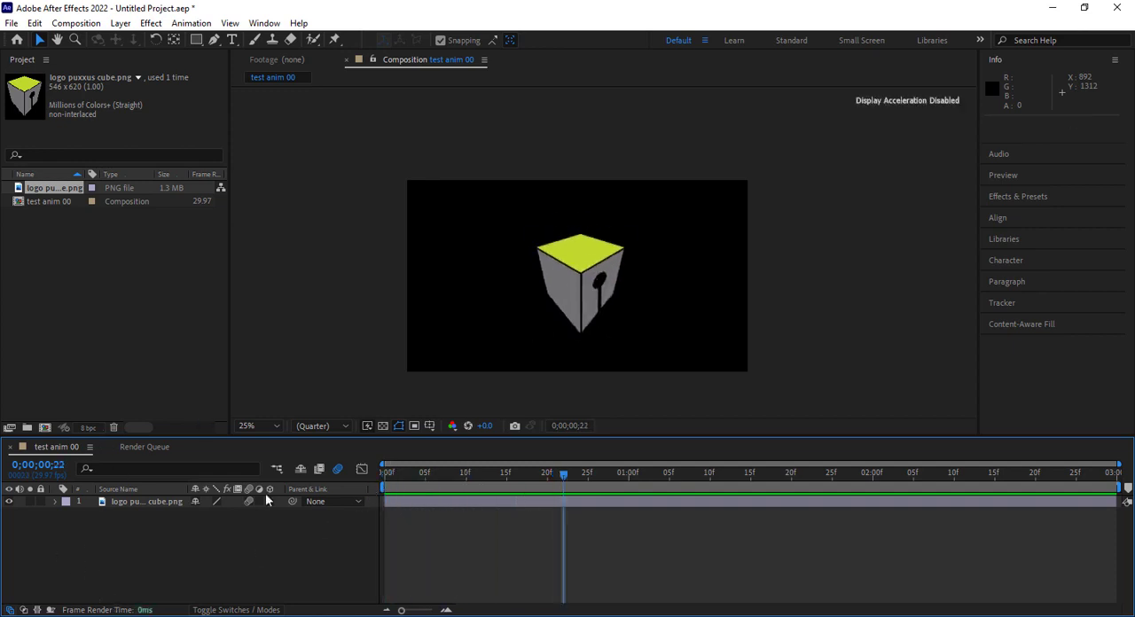
Import sound5.wav from the Downloads folder and add it to the composition beneath the cube logo layer
double_click(94, 286)
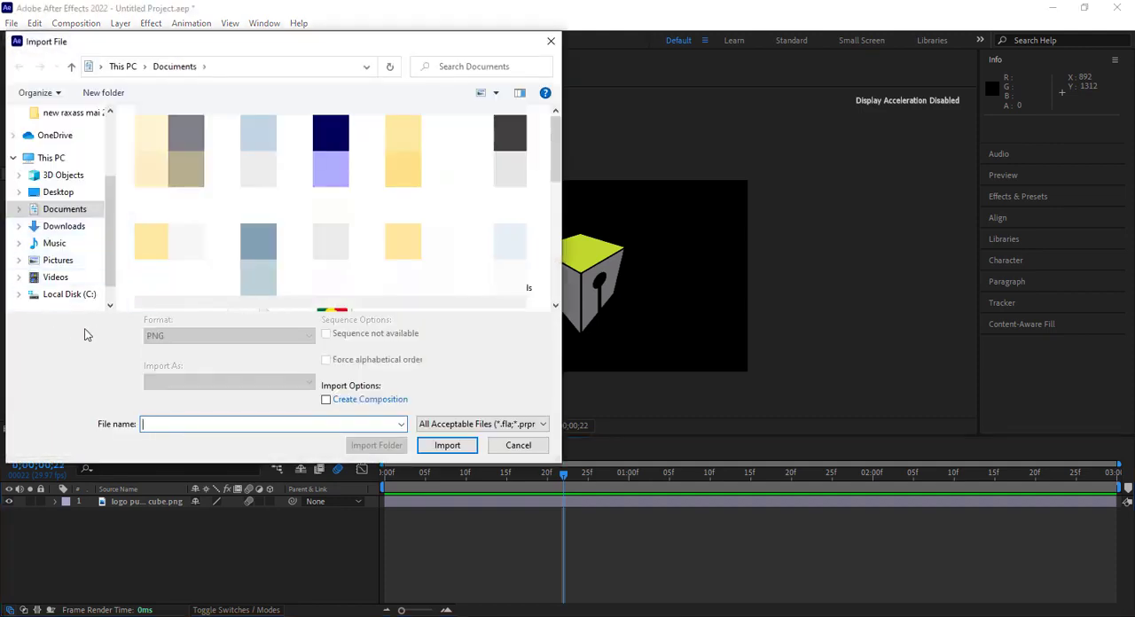
click(81, 233)
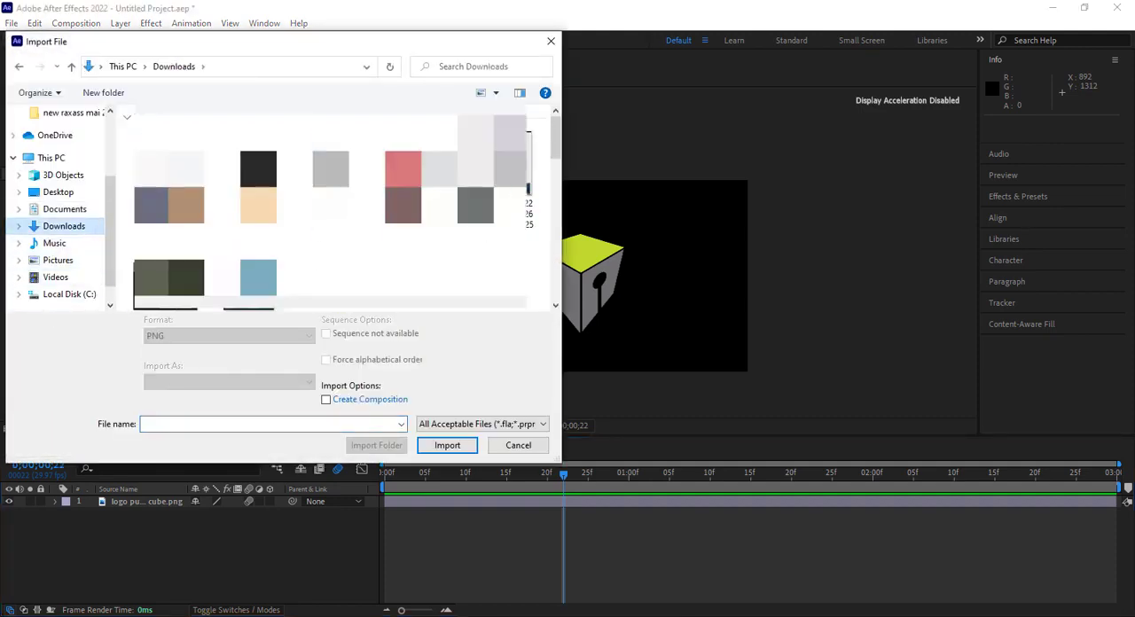
double_click(169, 170)
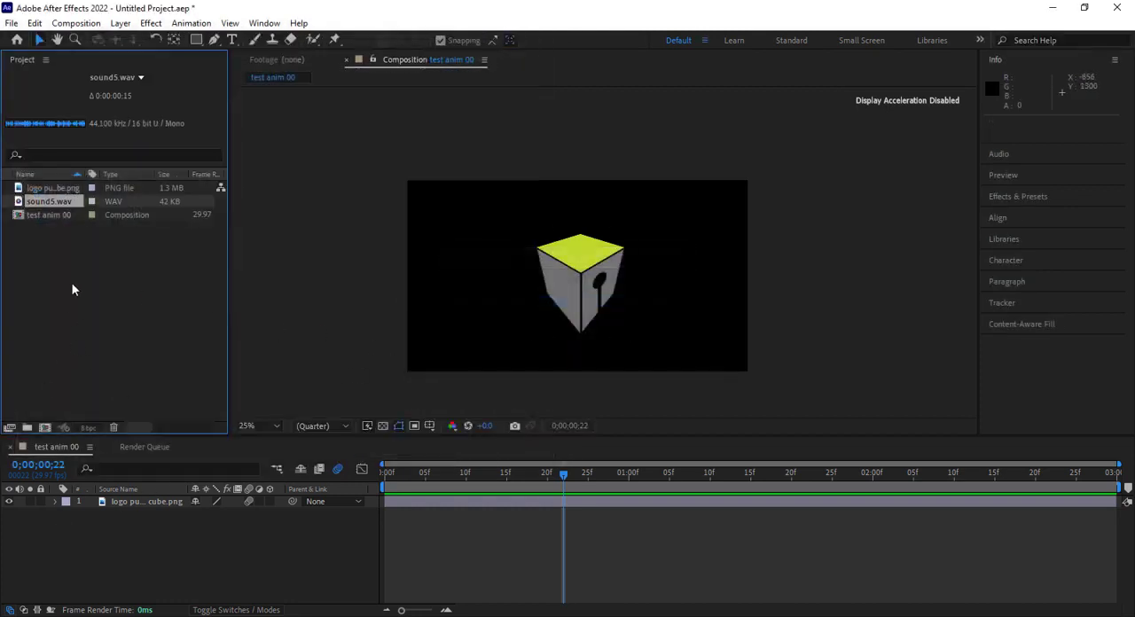
drag(53, 203, 90, 547)
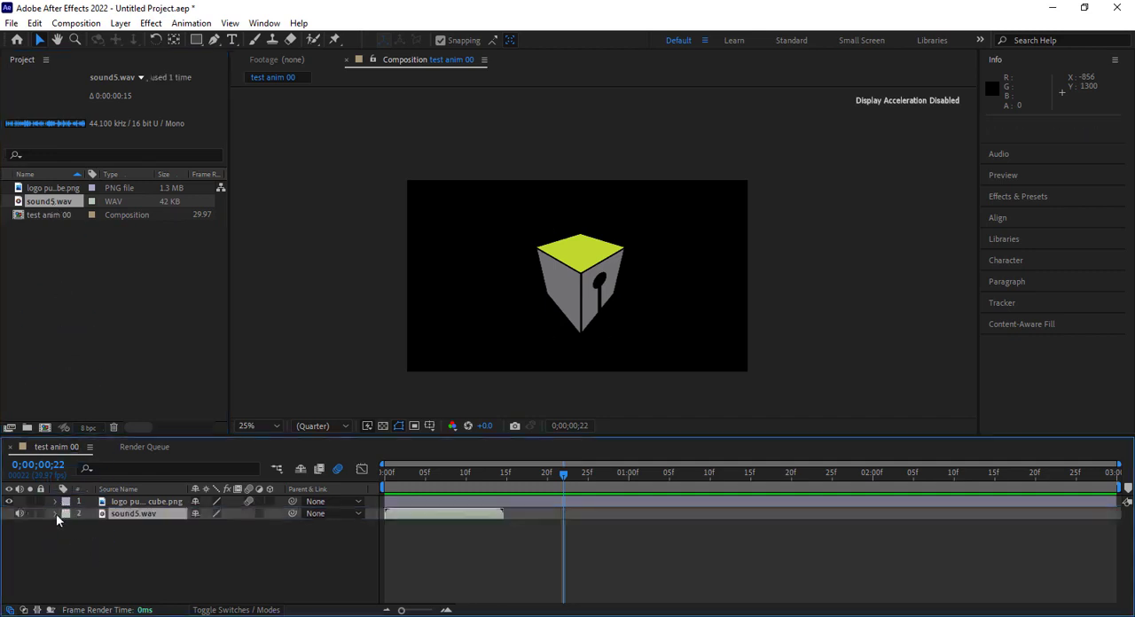
Expand the audio properties of the sound5.wav layer to display its waveform
click(56, 513)
click(66, 526)
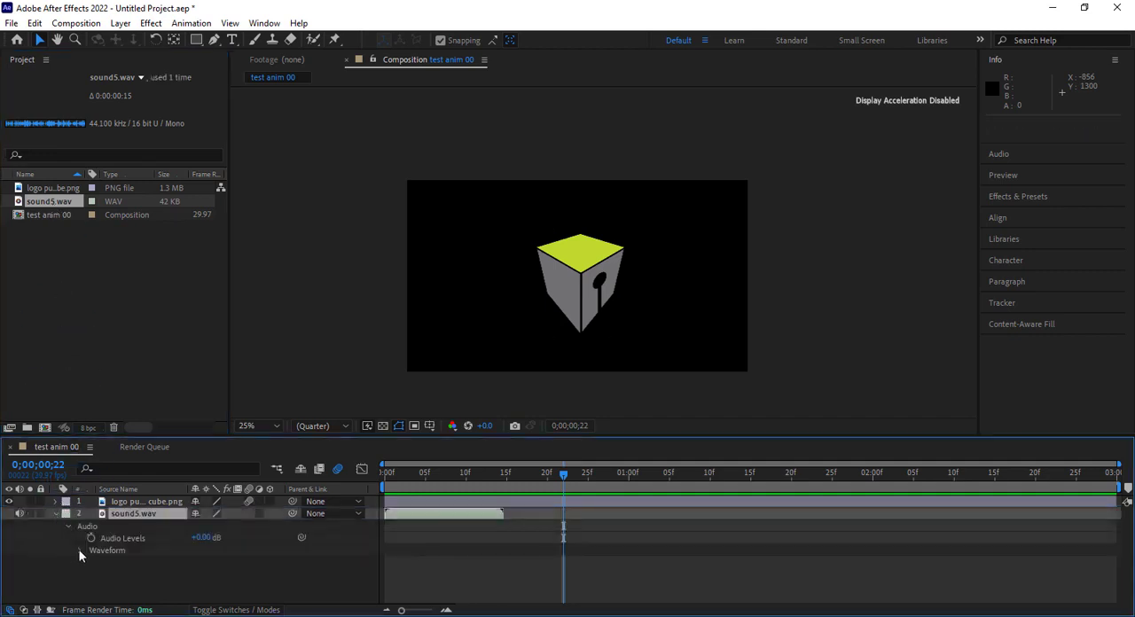
click(80, 551)
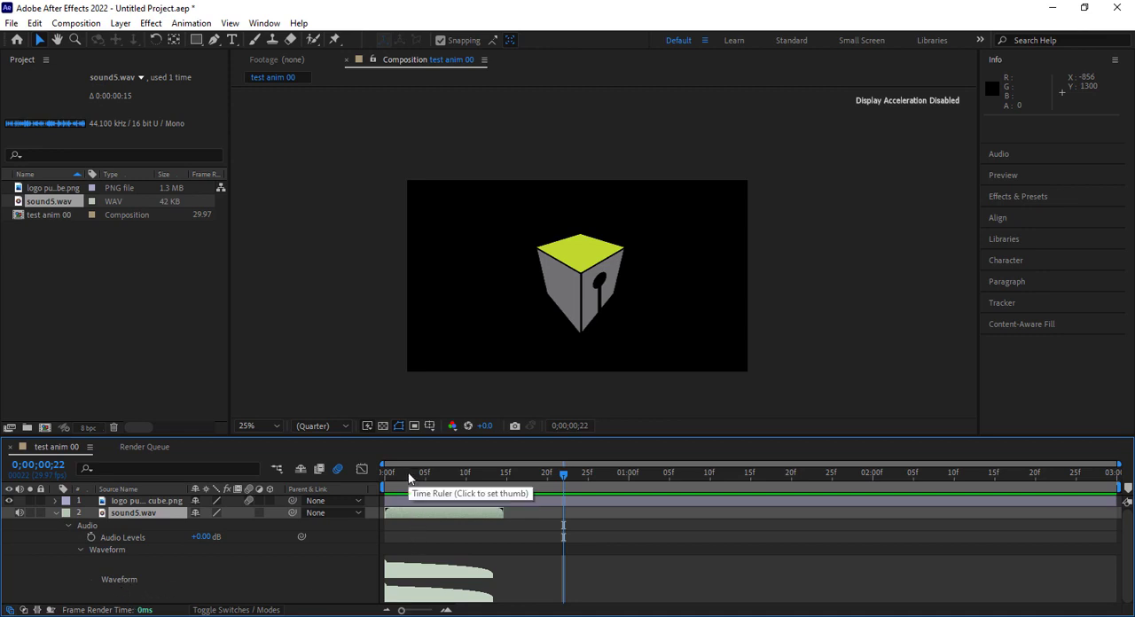
Replay the animation with its sound from the first frame and compare the end of the sound with the end of the bounce
drag(401, 474, 360, 484)
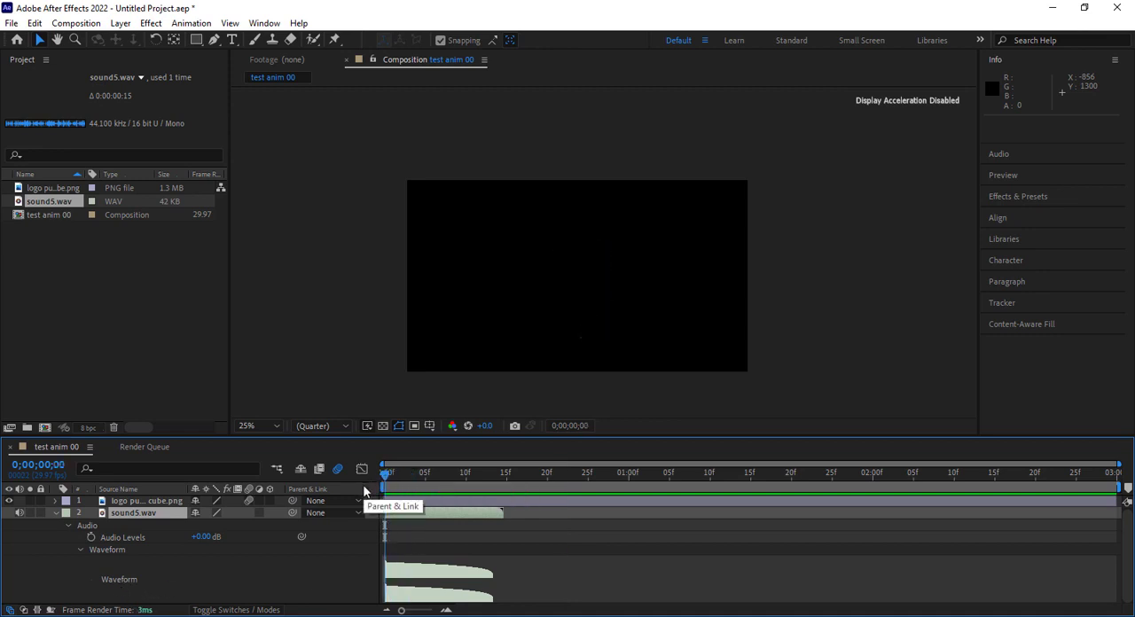
key(space)
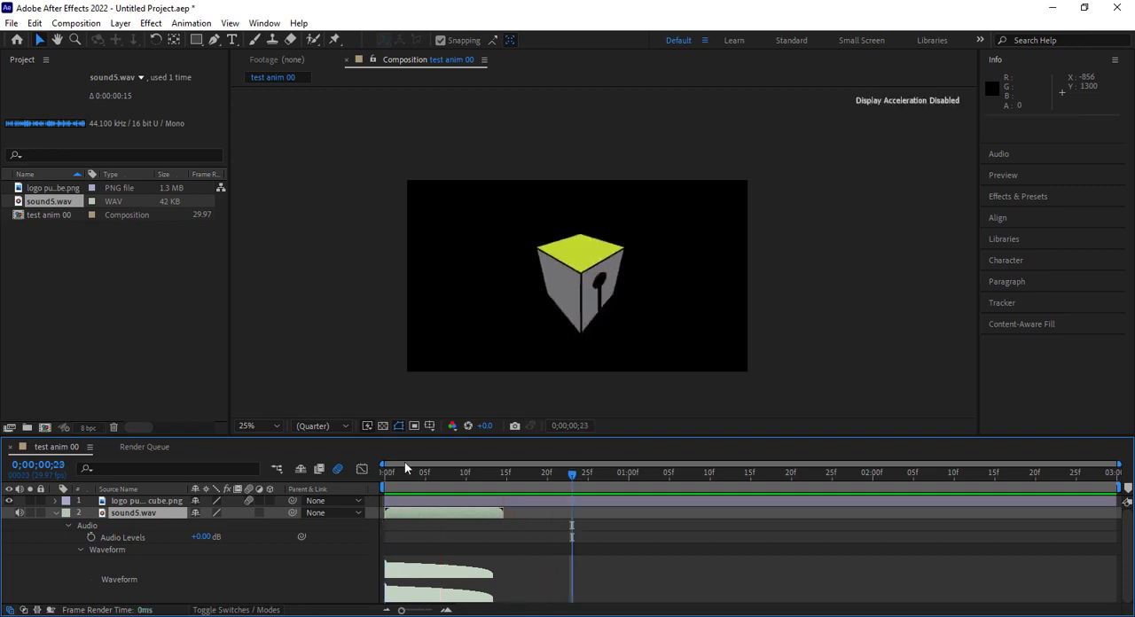
drag(396, 477, 356, 485)
key(space)
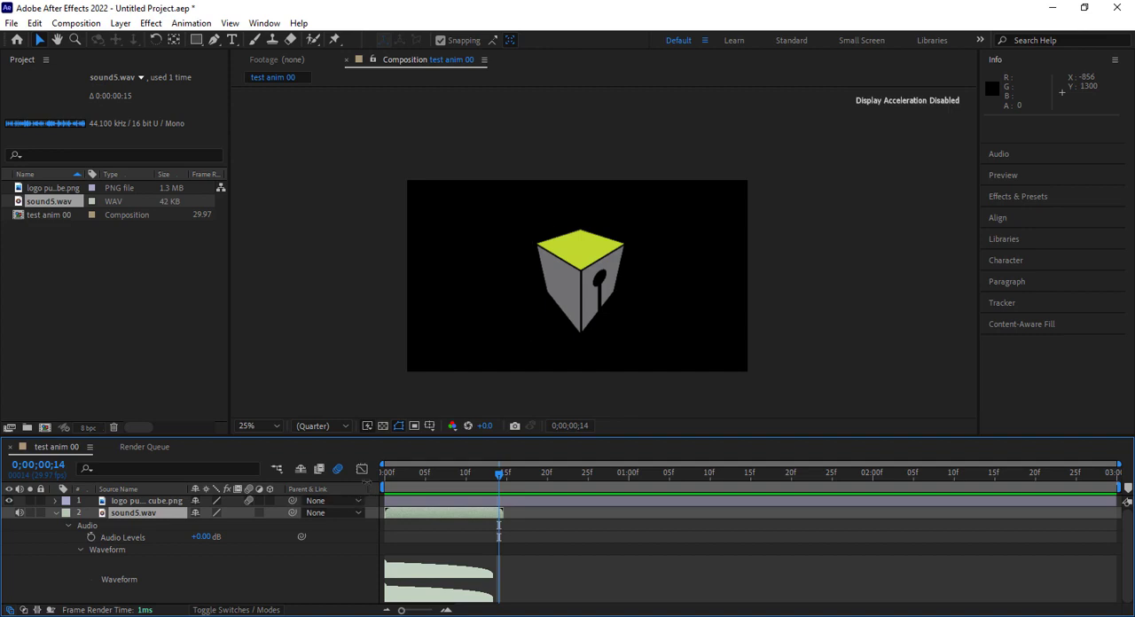
drag(473, 477, 517, 482)
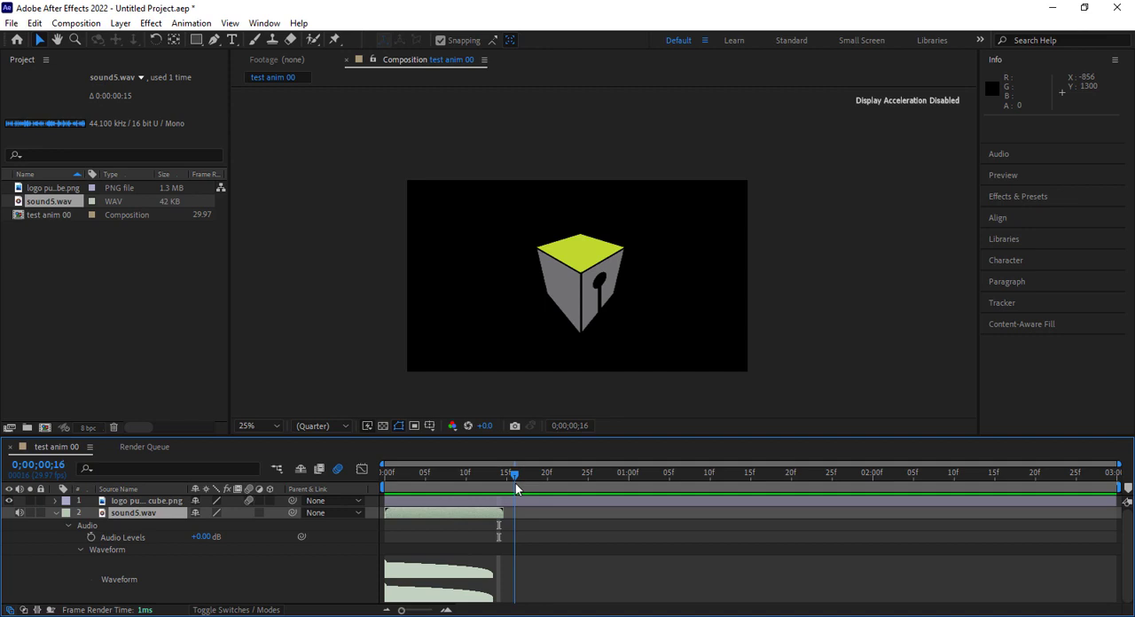
drag(515, 484, 499, 487)
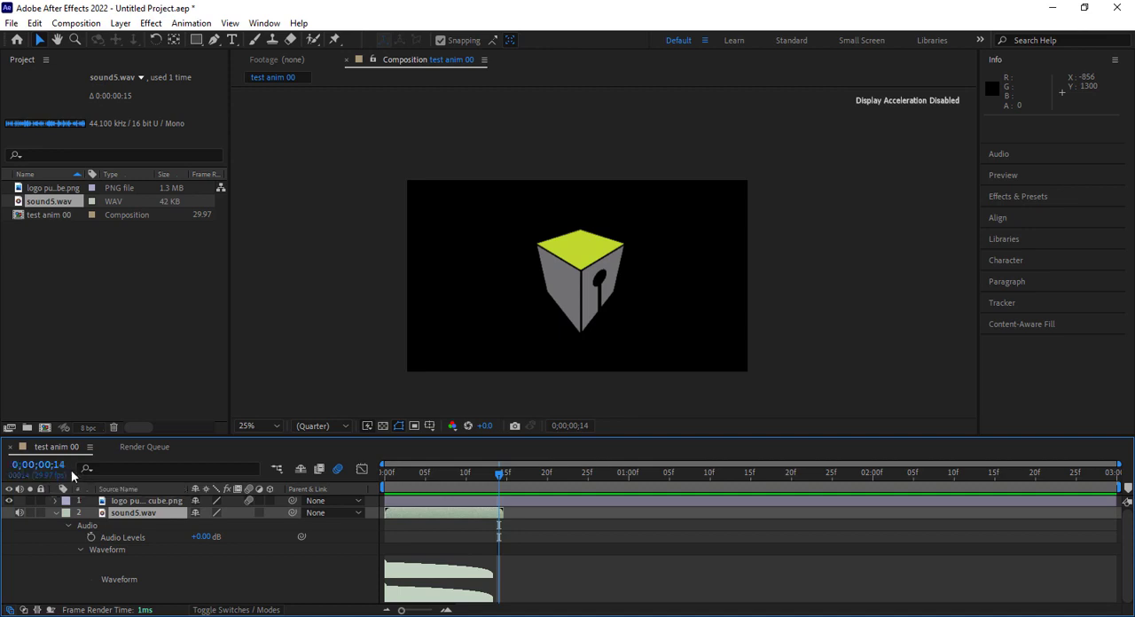
drag(496, 480, 373, 482)
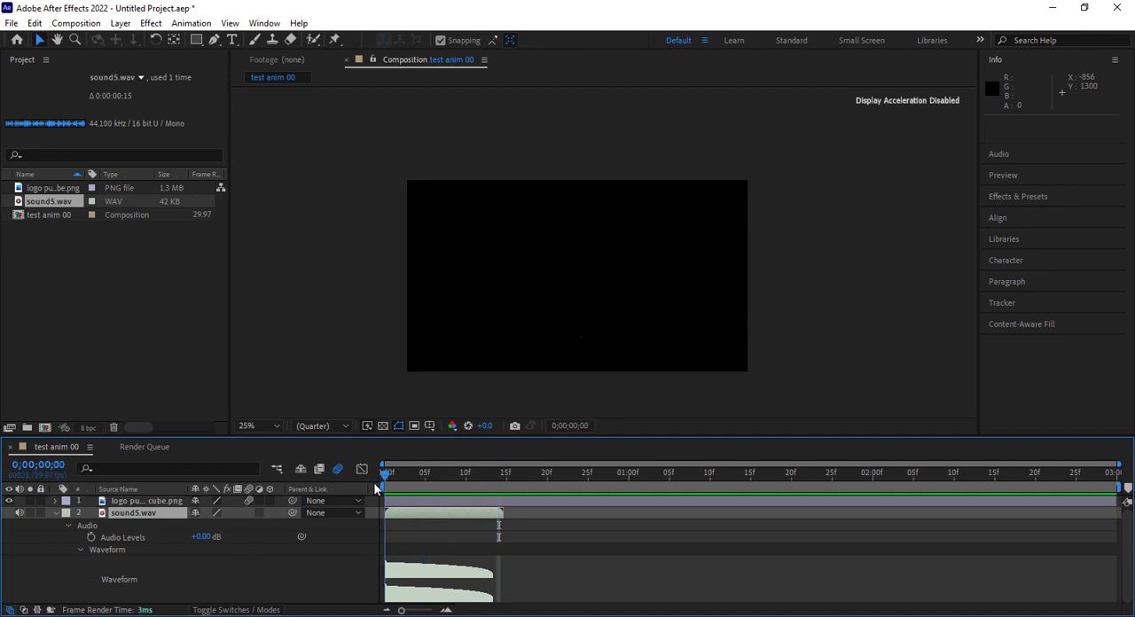
key(space)
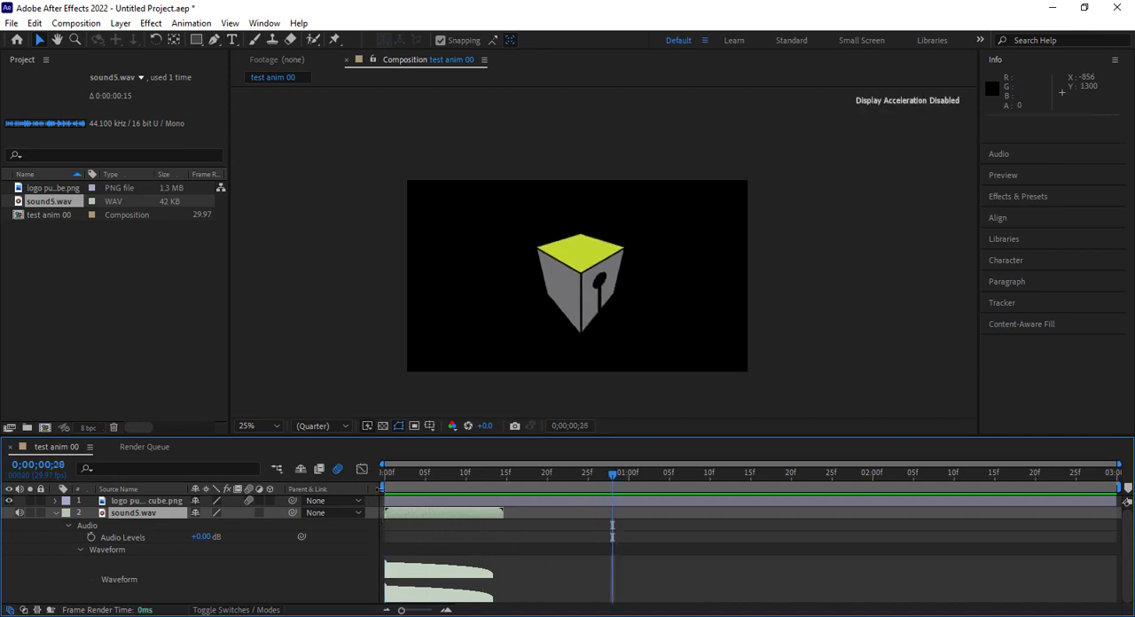